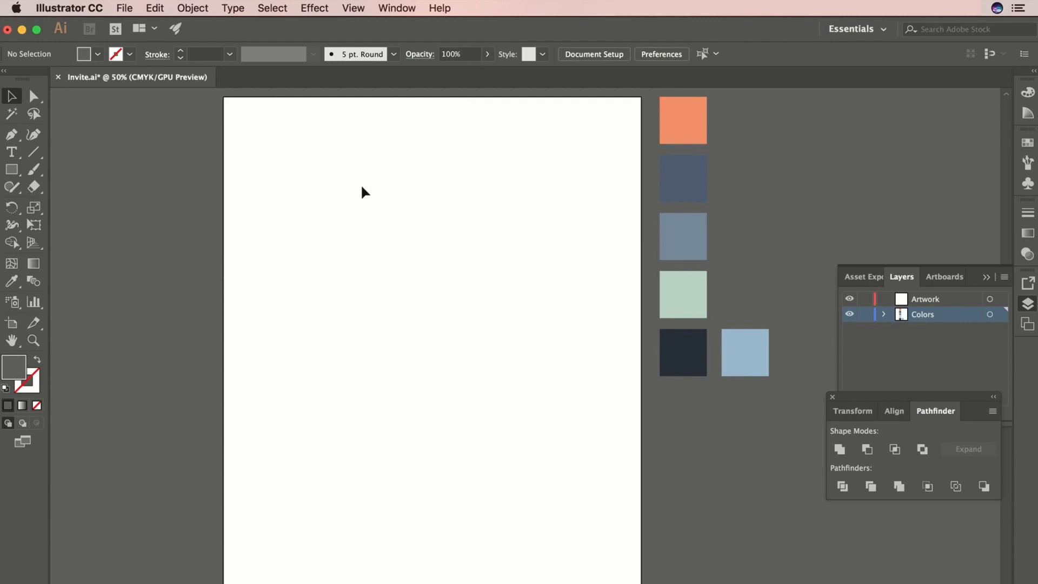
Step: Cover the whole artboard with a rectangle filled with the orange sampled from the colour swatches
{"action": "scroll", "coordinate": [362, 187], "scroll_direction": "up", "scroll_amount": 1}
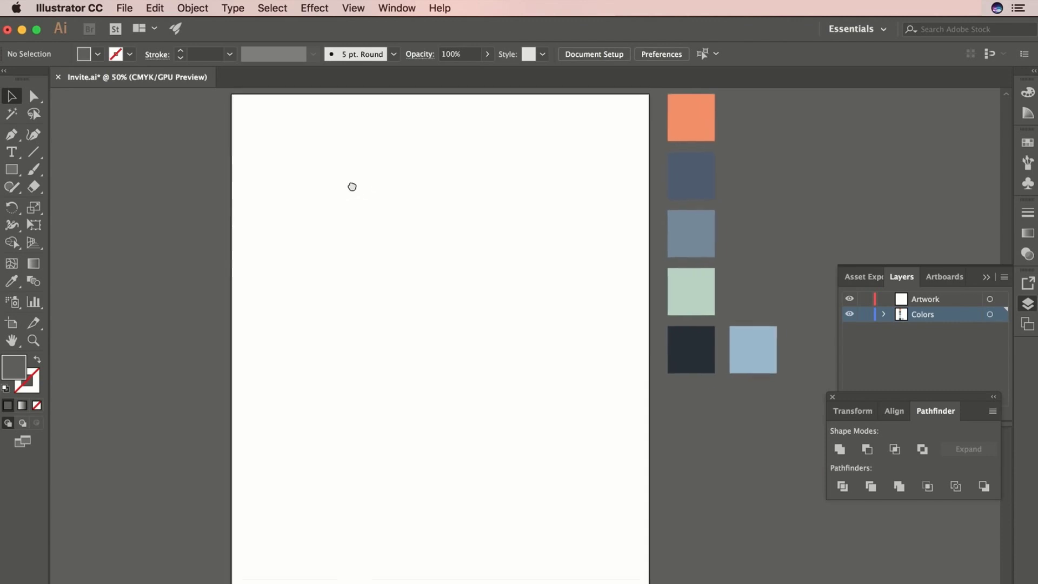
{"action": "scroll", "coordinate": [373, 215], "scroll_direction": "right", "scroll_amount": 2}
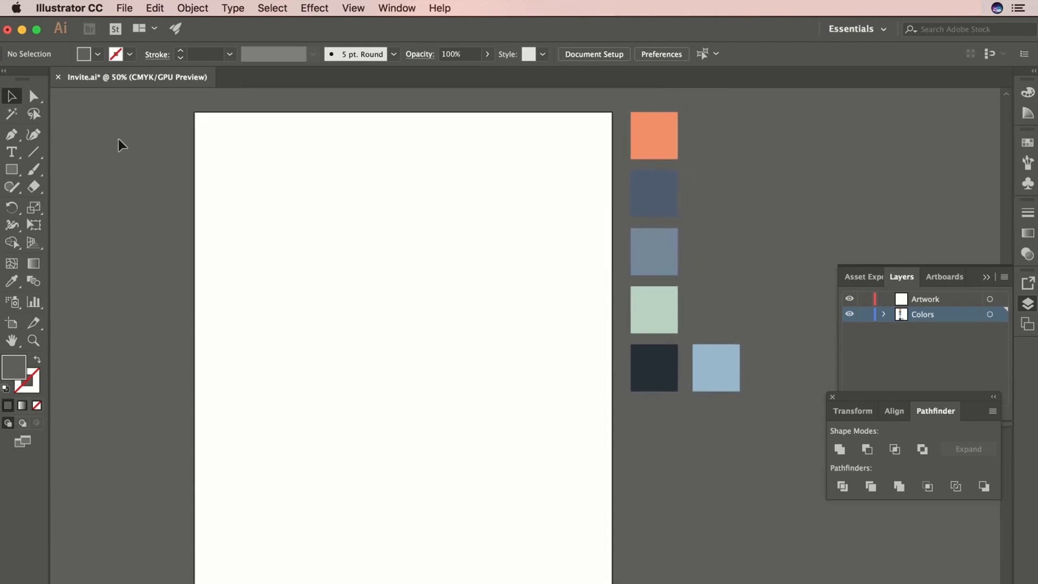
{"action": "left_click", "coordinate": [12, 169]}
{"action": "left_click", "coordinate": [11, 281]}
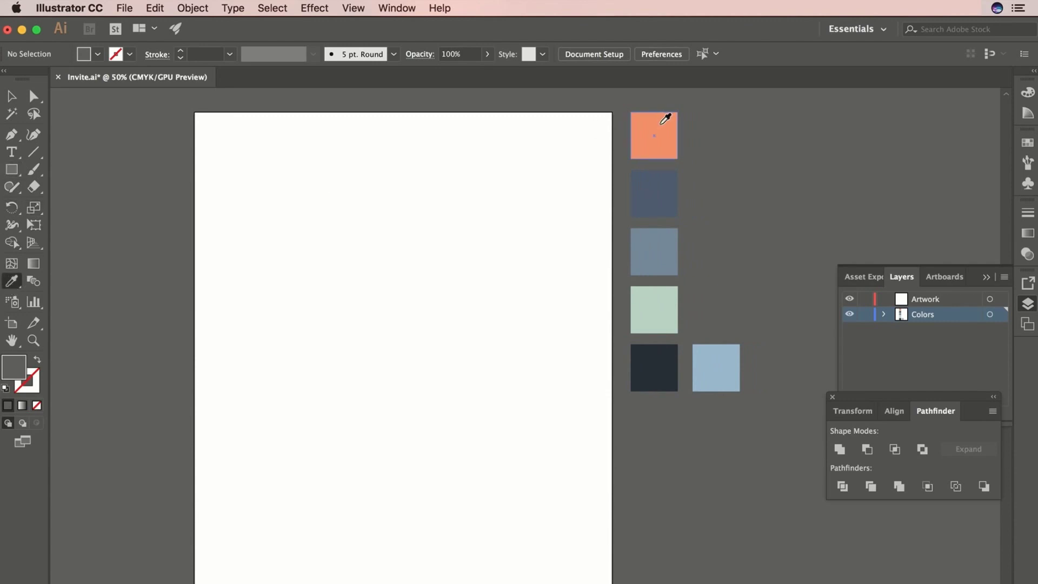
{"action": "left_click", "coordinate": [667, 118]}
{"action": "left_click", "coordinate": [11, 169]}
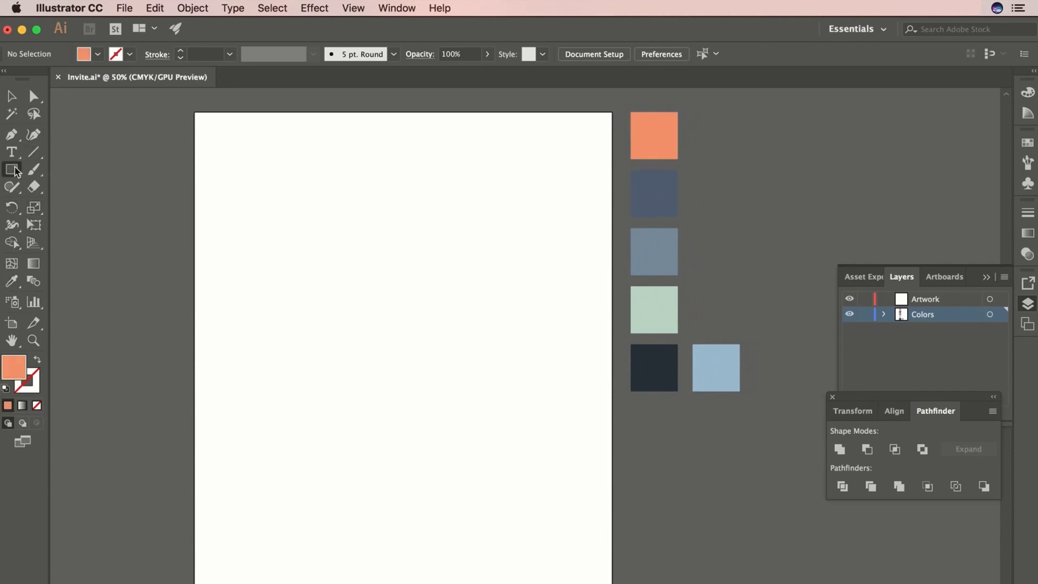
{"action": "scroll", "coordinate": [317, 184], "scroll_direction": "down", "scroll_amount": 2}
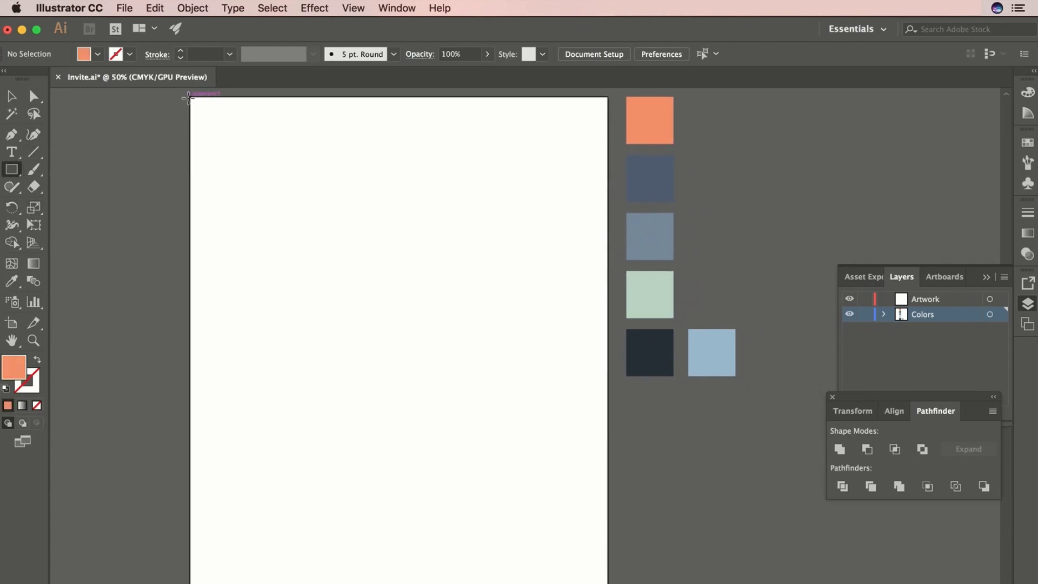
{"action": "left_click_drag", "start_coordinate": [190, 97], "coordinate": [607, 583]}
{"action": "left_click", "coordinate": [14, 98]}
{"action": "left_click", "coordinate": [108, 128]}
{"action": "left_click_drag", "start_coordinate": [142, 127], "coordinate": [137, 141]}
{"action": "key", "text": "super+minus"}
{"action": "key", "text": "super+equal"}
{"action": "left_click_drag", "start_coordinate": [240, 192], "coordinate": [255, 177]}
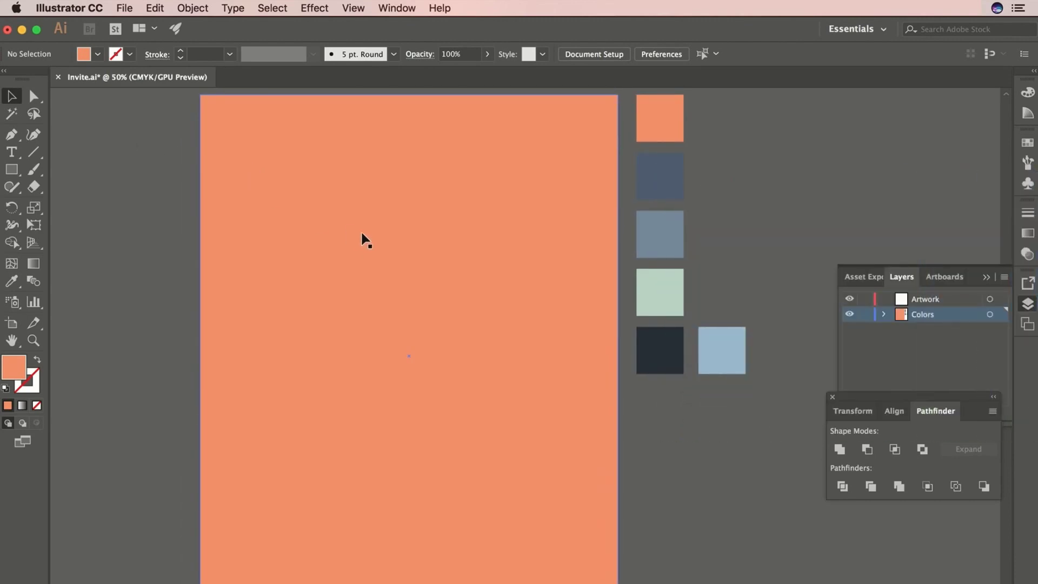
{"action": "left_click_drag", "start_coordinate": [397, 242], "coordinate": [401, 253]}
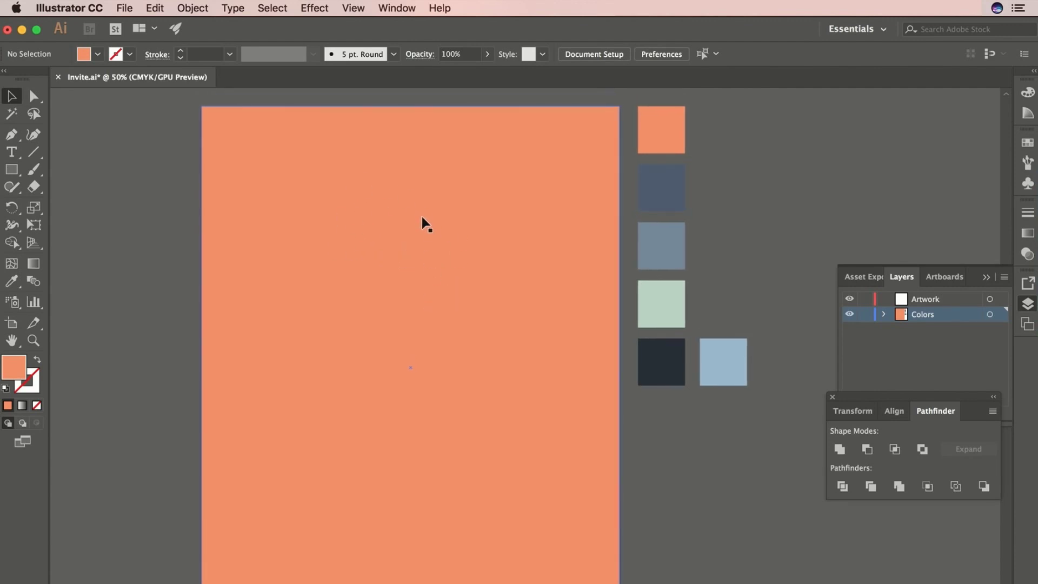
{"action": "left_click_drag", "start_coordinate": [398, 223], "coordinate": [410, 215]}
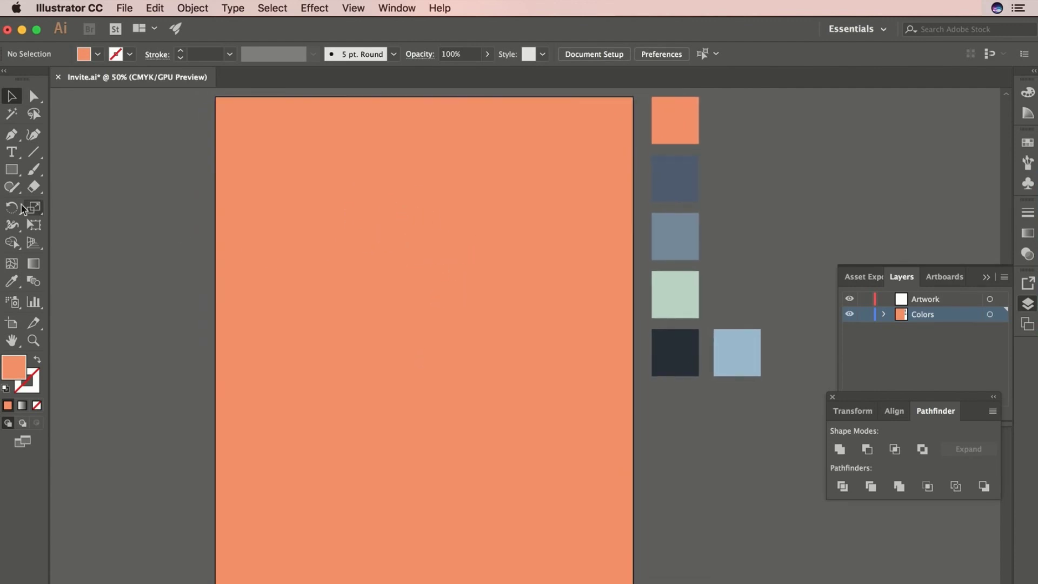
Step: Draw a white circle centred on the artboard, a little under half the artboard's width
{"action": "left_click_drag", "start_coordinate": [13, 172], "coordinate": [45, 202]}
{"action": "double_click", "coordinate": [17, 370]}
{"action": "mouse_move", "coordinate": [92, 147]}
{"action": "left_mouse_down"}
{"action": "mouse_move", "coordinate": [19, 132]}
{"action": "mouse_move", "coordinate": [51, 112]}
{"action": "left_mouse_up"}
{"action": "left_click", "coordinate": [354, 134]}
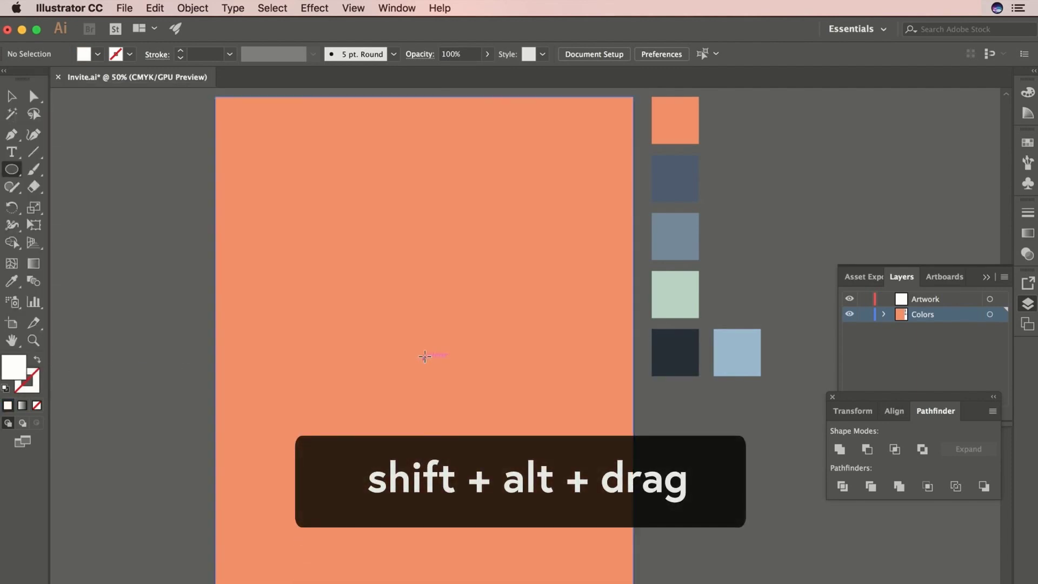
{"action": "left_click_drag", "start_coordinate": [425, 356], "coordinate": [515, 261]}
{"action": "key", "text": "v"}
{"action": "key", "text": "super+shift+a"}
{"action": "scroll", "coordinate": [339, 222], "scroll_direction": "up", "scroll_amount": 1}
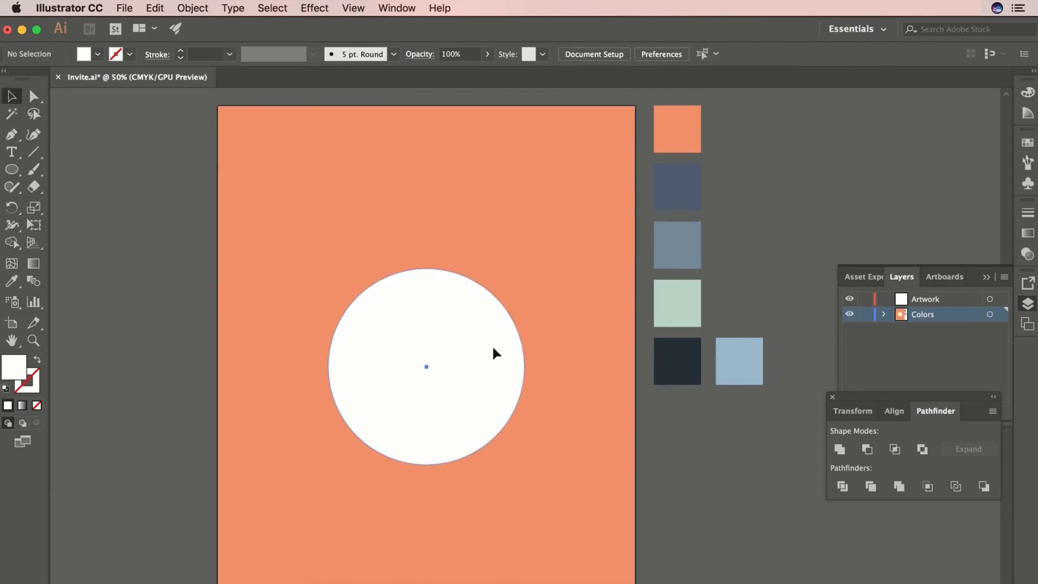
Step: Delete the white circle's lowest anchor point to leave a semicircle
{"action": "left_click", "coordinate": [351, 308]}
{"action": "key", "text": "a"}
{"action": "left_click", "coordinate": [146, 273]}
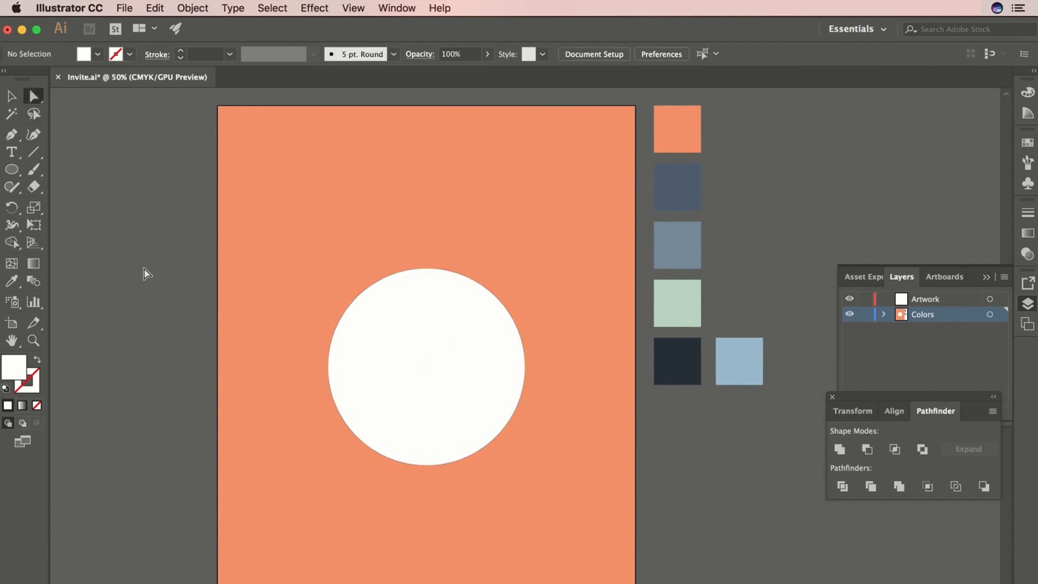
{"action": "left_click", "coordinate": [427, 465]}
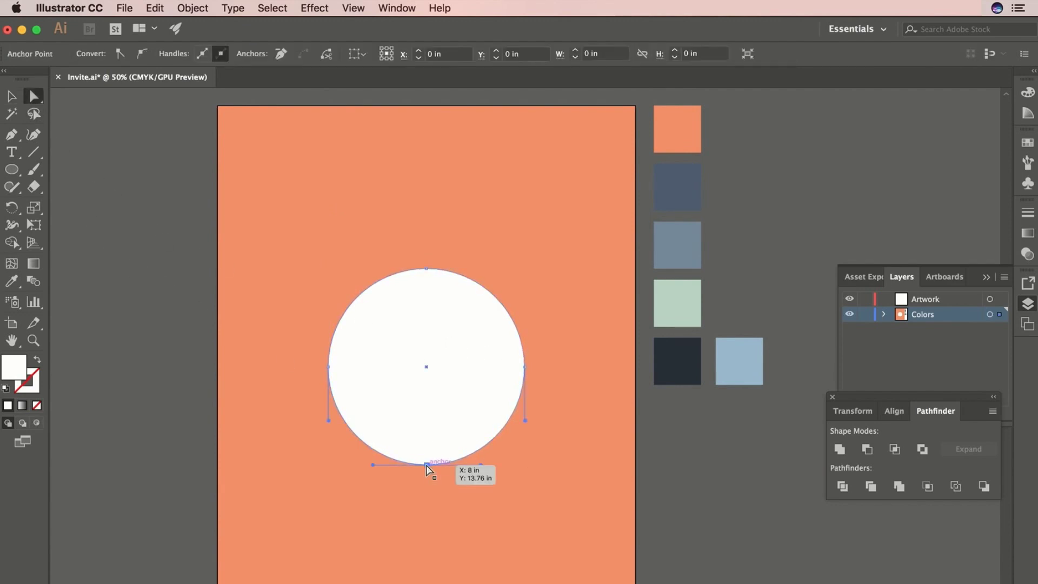
{"action": "key", "text": "Delete"}
{"action": "left_click", "coordinate": [11, 98]}
{"action": "left_click", "coordinate": [141, 171]}
Step: Close the semicircle's open path along its flat edge with the Pen tool
{"action": "left_click", "coordinate": [394, 313]}
{"action": "left_click", "coordinate": [11, 136]}
{"action": "left_click", "coordinate": [11, 138]}
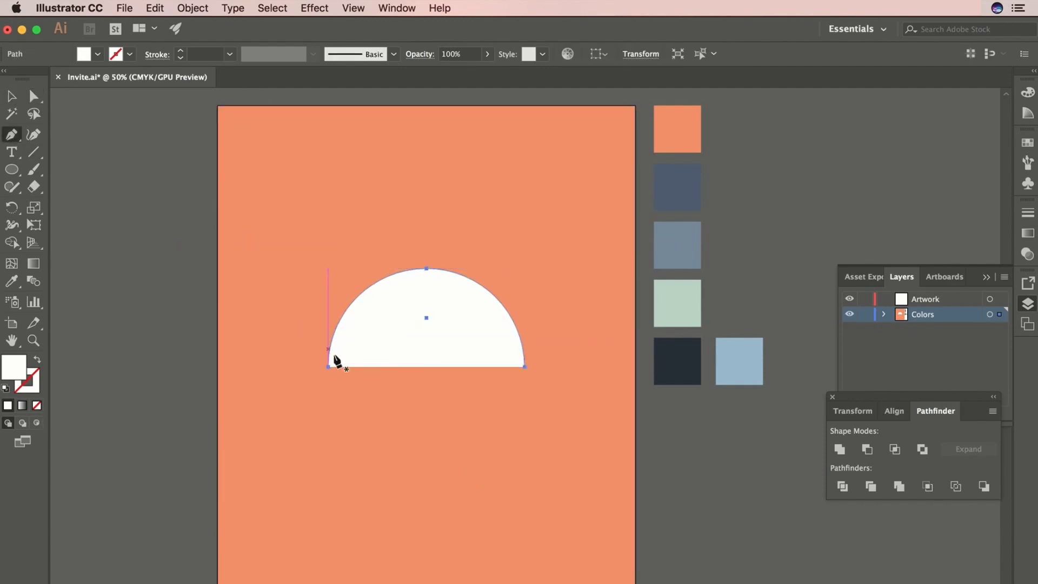
{"action": "left_click", "coordinate": [329, 367]}
{"action": "left_click", "coordinate": [524, 367]}
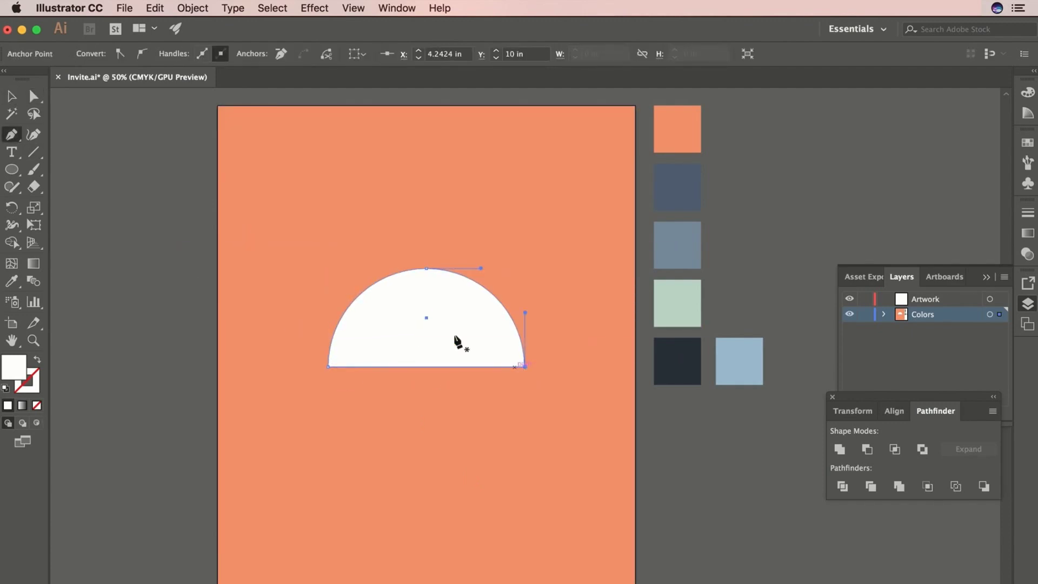
{"action": "left_click", "coordinate": [11, 97]}
{"action": "left_click", "coordinate": [101, 144]}
Step: Scale the white semicircle down slightly about its centre, keeping its proportions
{"action": "left_click", "coordinate": [507, 354]}
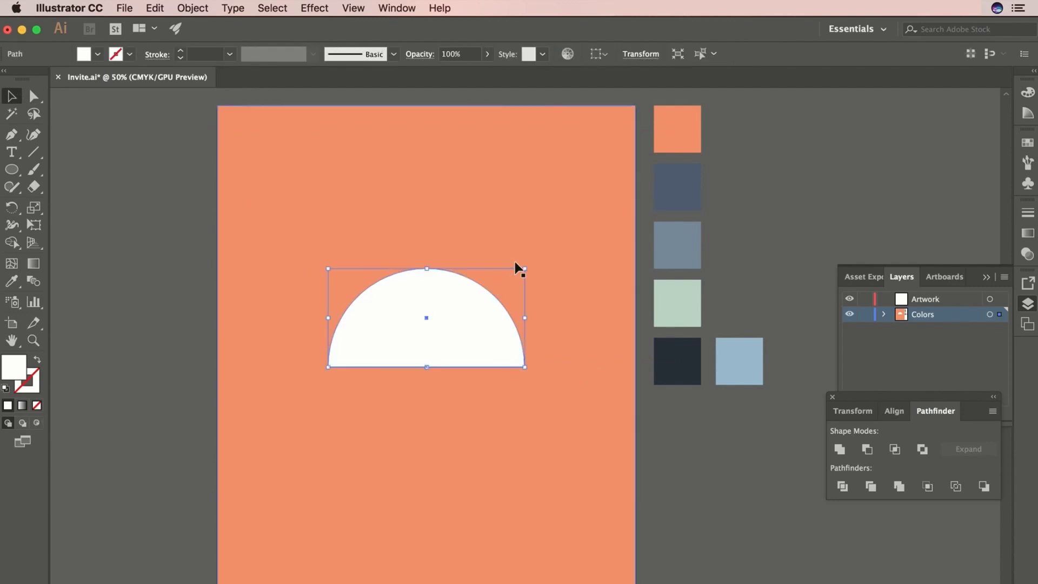
{"action": "left_click_drag", "start_coordinate": [525, 268], "coordinate": [510, 276]}
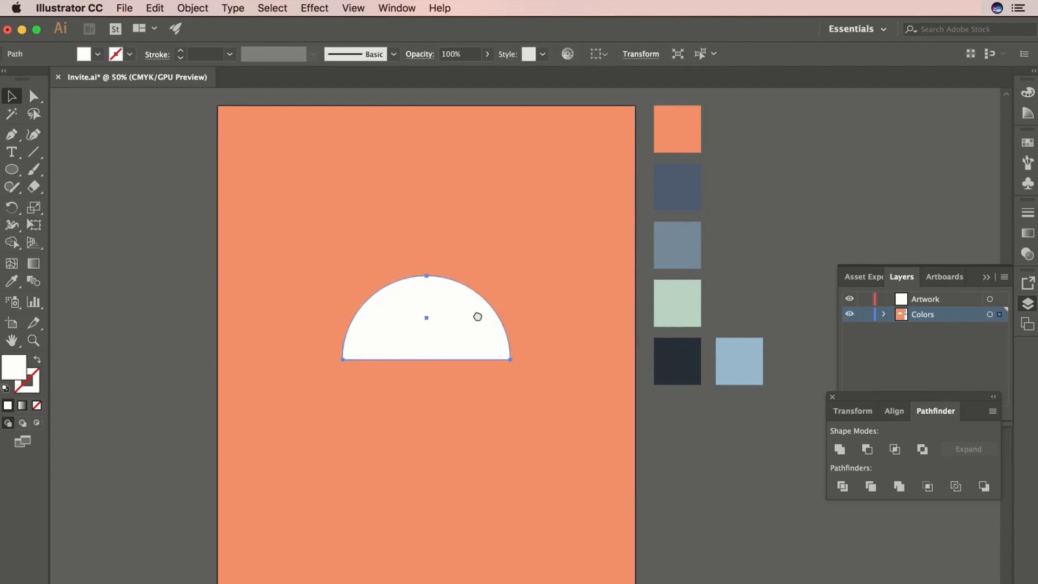
{"action": "left_click_drag", "start_coordinate": [477, 317], "coordinate": [487, 301]}
{"action": "key", "text": "super+shift+a"}
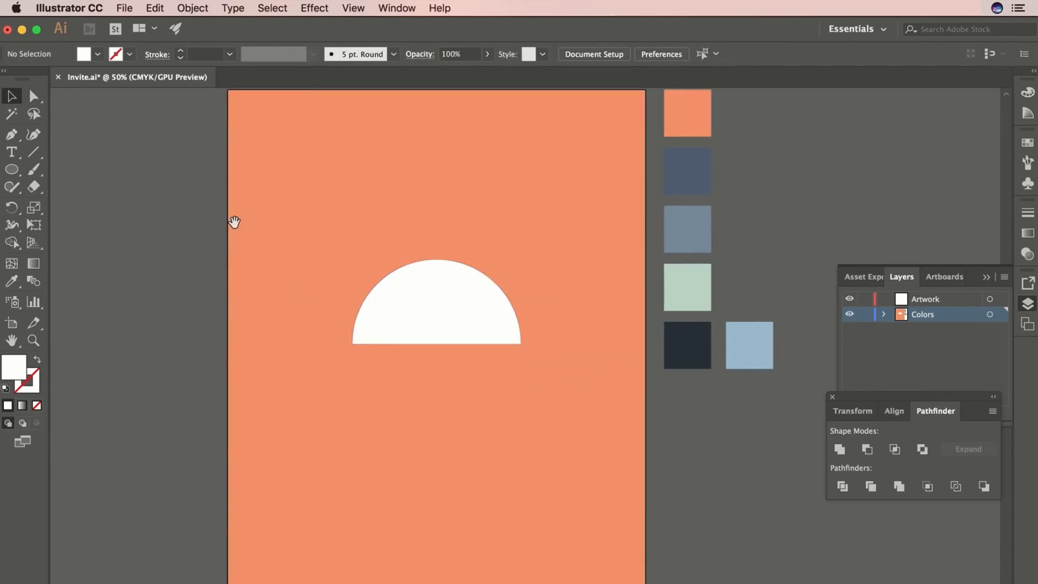
{"action": "scroll", "coordinate": [234, 221], "scroll_direction": "up", "scroll_amount": 2}
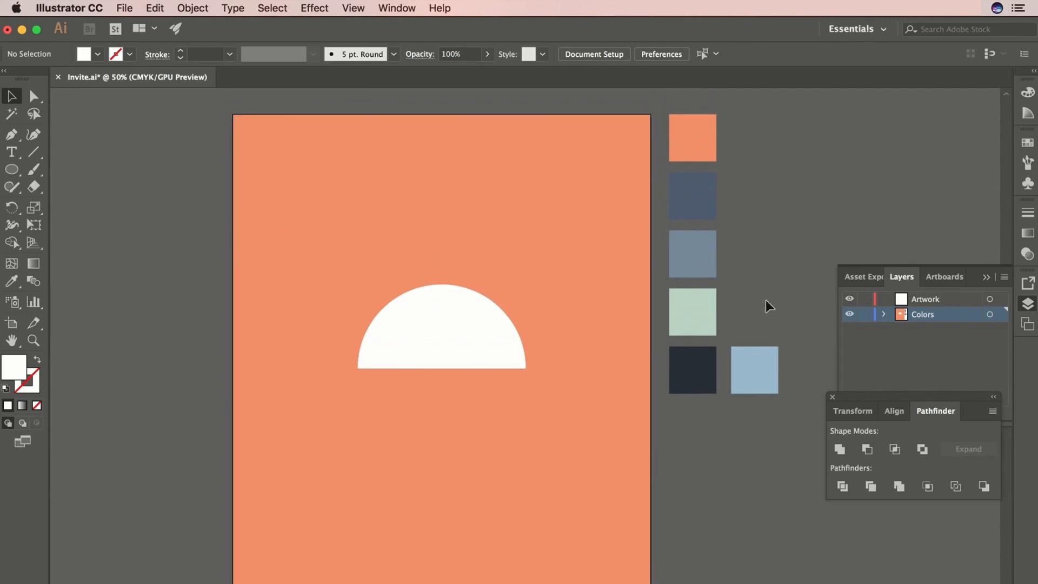
Step: Draw a full-width rectangle in the seafoam green swatch colour, starting at the semicircle's flat edge, as the water
{"action": "left_click", "coordinate": [714, 312]}
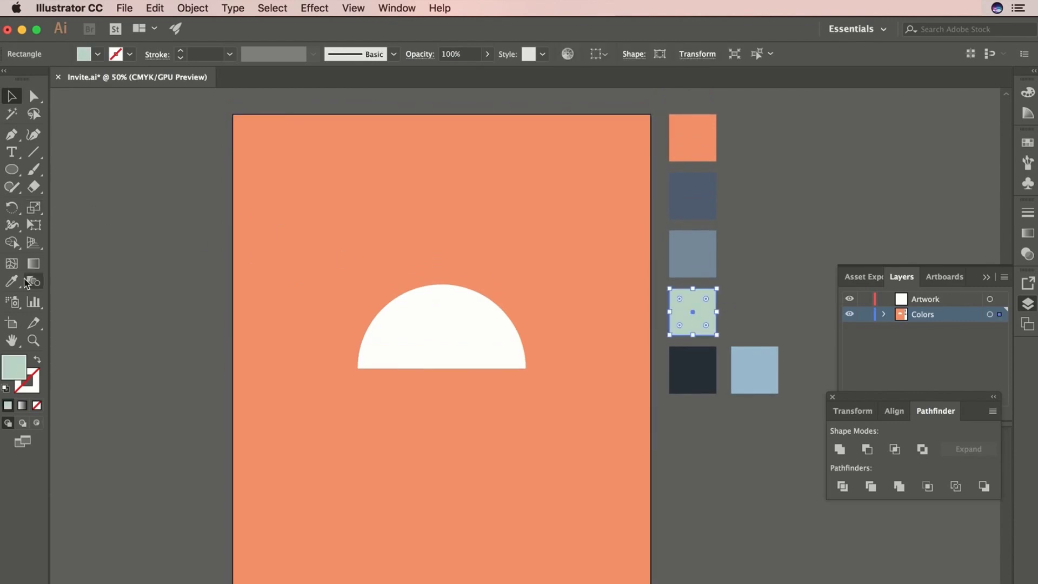
{"action": "left_click", "coordinate": [706, 341]}
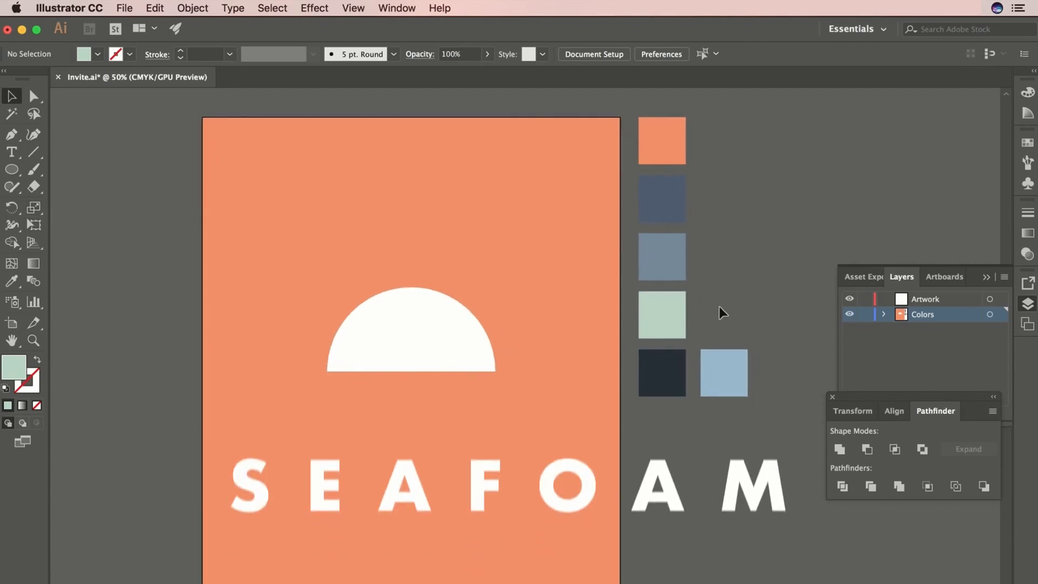
{"action": "left_click", "coordinate": [666, 308]}
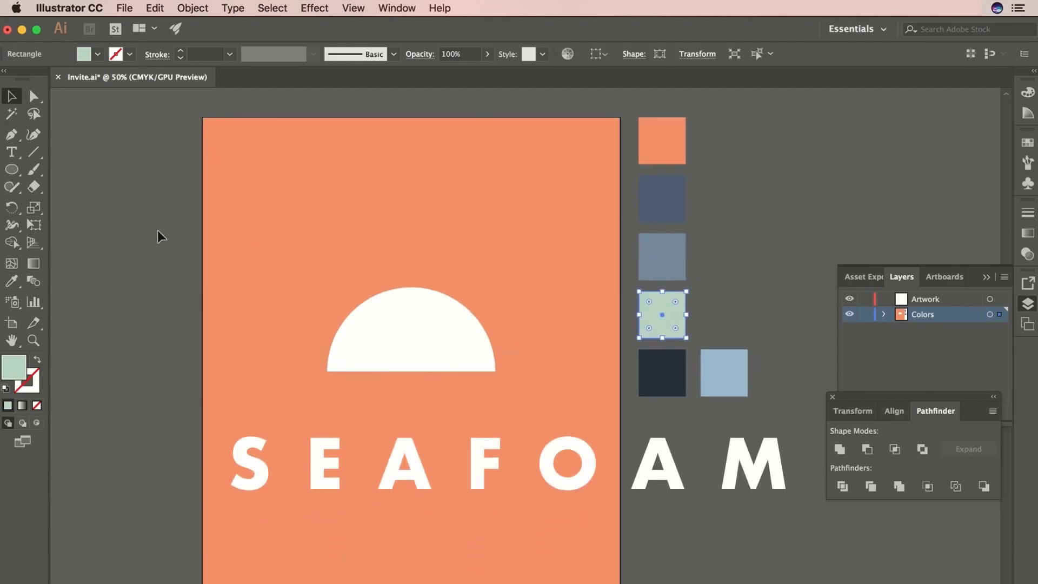
{"action": "left_click_drag", "start_coordinate": [11, 169], "coordinate": [46, 173]}
{"action": "left_click", "coordinate": [59, 171]}
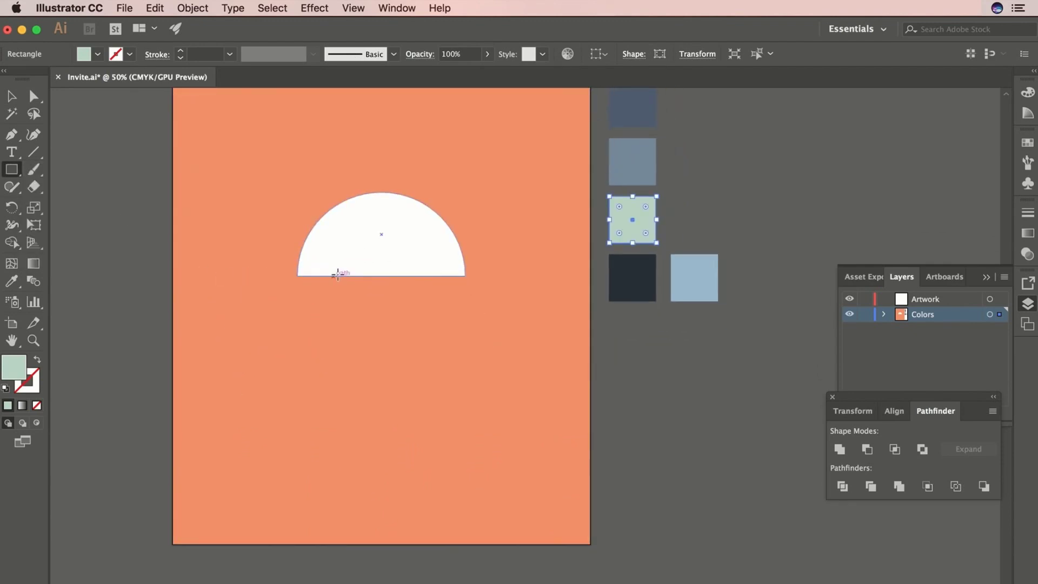
{"action": "left_click_drag", "start_coordinate": [171, 275], "coordinate": [590, 438]}
{"action": "key", "text": "v"}
{"action": "left_click_drag", "start_coordinate": [120, 141], "coordinate": [149, 211]}
{"action": "left_click", "coordinate": [138, 196]}
Step: Draw a square, rotate it 45° into a diamond and place it overlapping the sun's left side
{"action": "left_click_drag", "start_coordinate": [83, 181], "coordinate": [83, 175]}
{"action": "scroll", "coordinate": [83, 174], "scroll_direction": "down", "scroll_amount": 1}
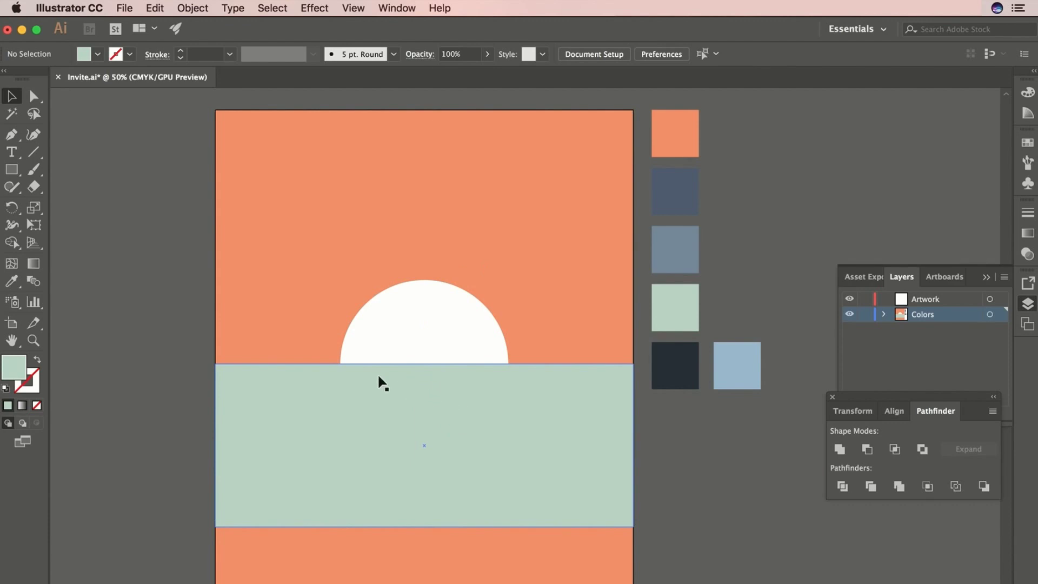
{"action": "scroll", "coordinate": [146, 311], "scroll_direction": "left", "scroll_amount": 2}
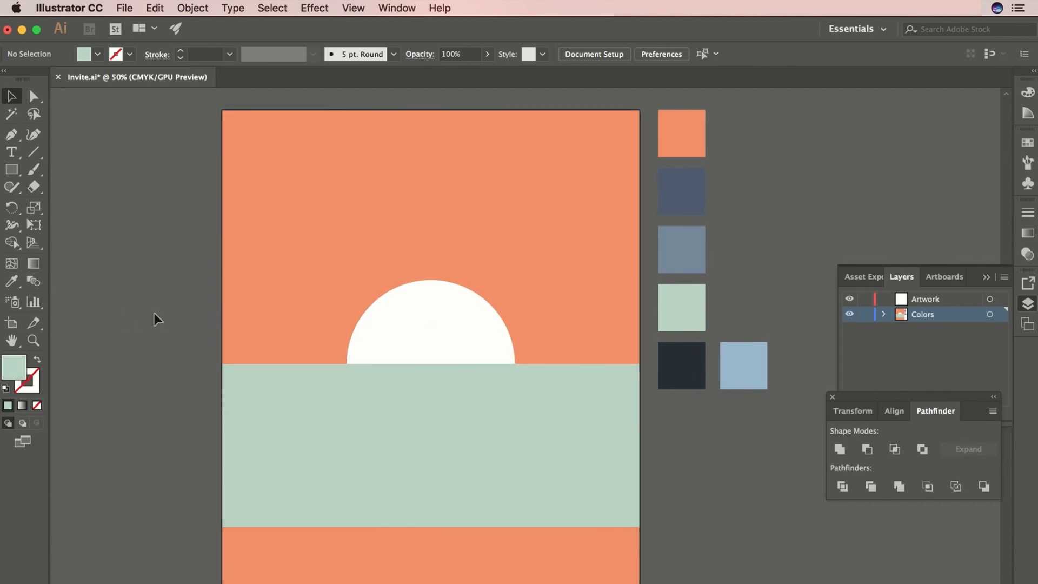
{"action": "left_click_drag", "start_coordinate": [13, 173], "coordinate": [59, 178]}
{"action": "left_click_drag", "start_coordinate": [294, 301], "coordinate": [368, 335]}
{"action": "key", "text": "v"}
{"action": "left_click", "coordinate": [378, 230]}
{"action": "left_click", "coordinate": [343, 235]}
{"action": "left_click_drag", "start_coordinate": [373, 225], "coordinate": [314, 226]}
{"action": "left_click_drag", "start_coordinate": [311, 276], "coordinate": [355, 316]}
Step: Fill the diamond with the dark slate blue sampled from the swatch below the orange one
{"action": "left_click", "coordinate": [11, 280]}
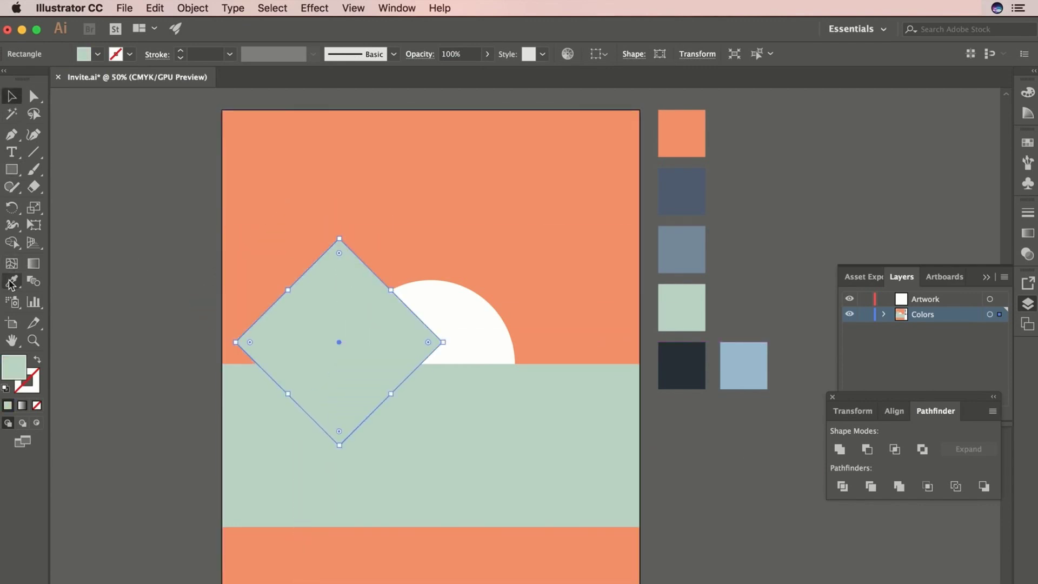
{"action": "left_click", "coordinate": [681, 201]}
{"action": "left_click", "coordinate": [12, 97]}
Step: Delete the diamond's lowest anchor point to turn it into a mountain-shaped triangle
{"action": "left_click", "coordinate": [34, 96]}
{"action": "left_click", "coordinate": [341, 449]}
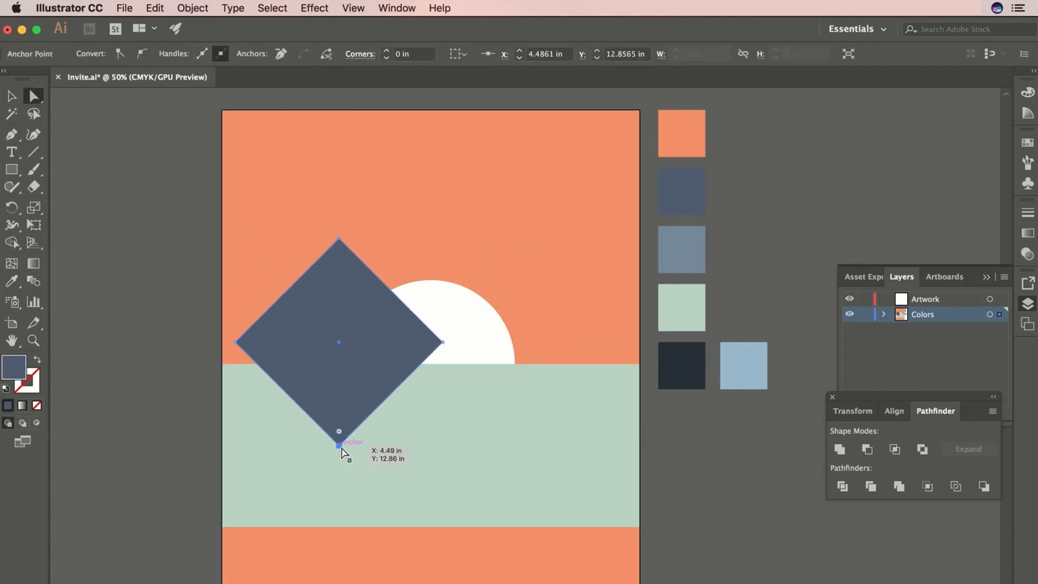
{"action": "key", "text": "Delete"}
{"action": "left_click", "coordinate": [18, 105]}
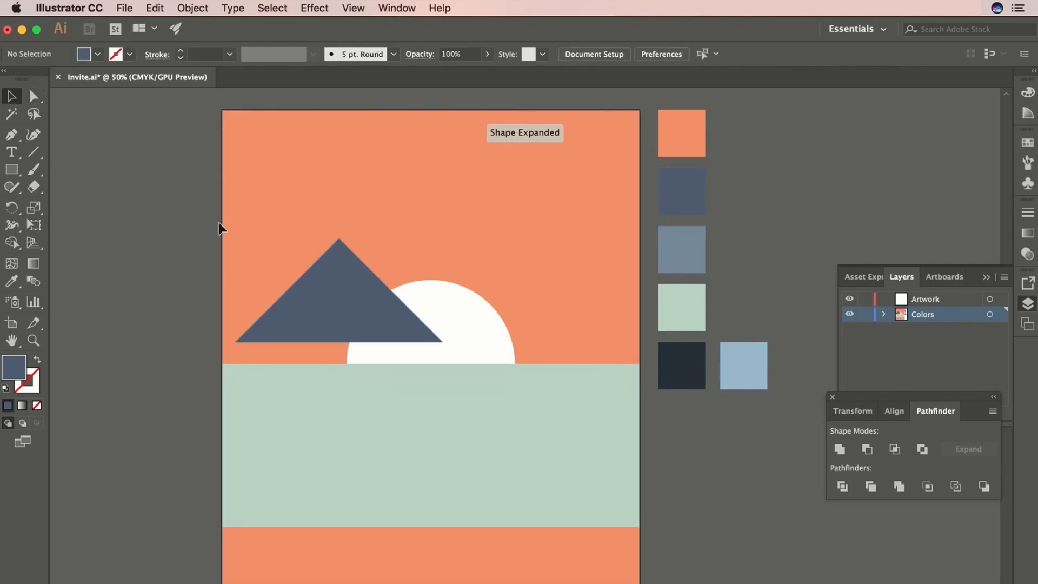
Step: Scale the triangle down proportionally and move it so its base rests on the water's upper edge
{"action": "left_click", "coordinate": [341, 293]}
{"action": "left_click_drag", "start_coordinate": [443, 342], "coordinate": [402, 344]}
{"action": "left_click_drag", "start_coordinate": [348, 327], "coordinate": [348, 370]}
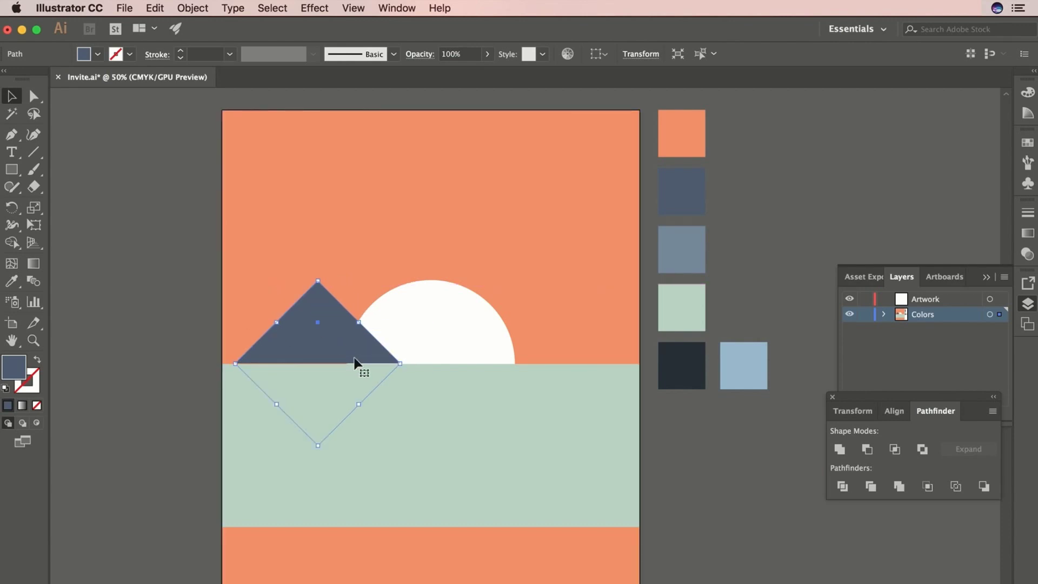
{"action": "left_click", "coordinate": [146, 301]}
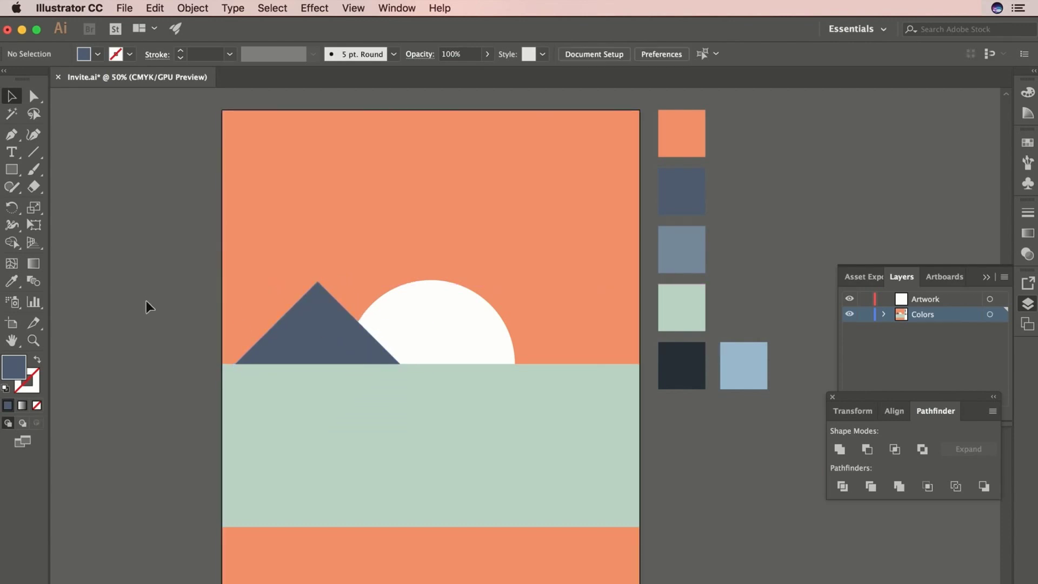
Step: Round only the mountain's peak to a corner radius of about 0.73 in
{"action": "key", "text": "super+plus"}
{"action": "left_click_drag", "start_coordinate": [241, 325], "coordinate": [335, 353]}
{"action": "left_click", "coordinate": [322, 350]}
{"action": "left_click", "coordinate": [294, 293]}
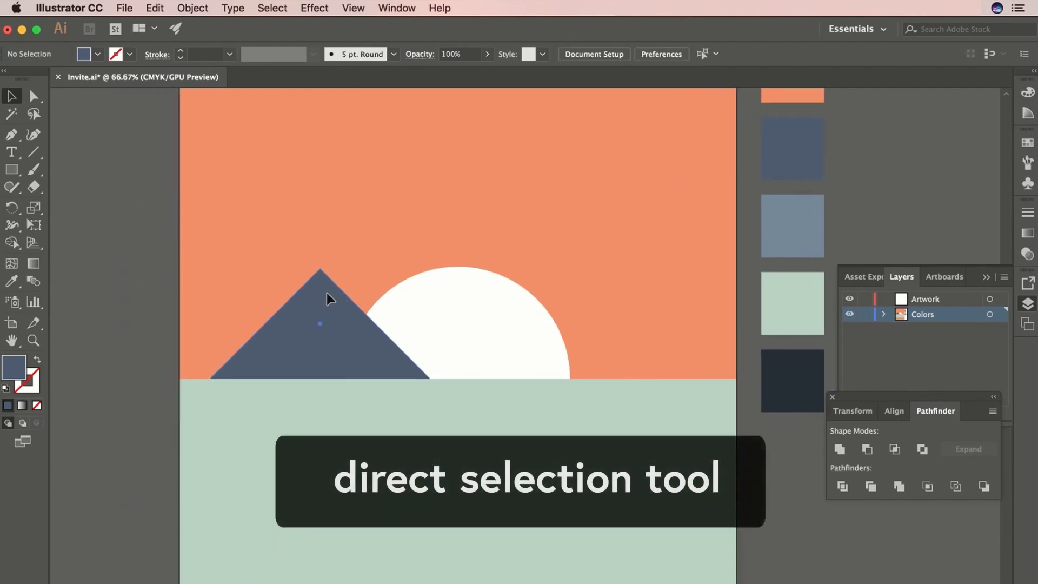
{"action": "left_click", "coordinate": [326, 295]}
{"action": "left_click", "coordinate": [34, 99]}
{"action": "left_click", "coordinate": [323, 287]}
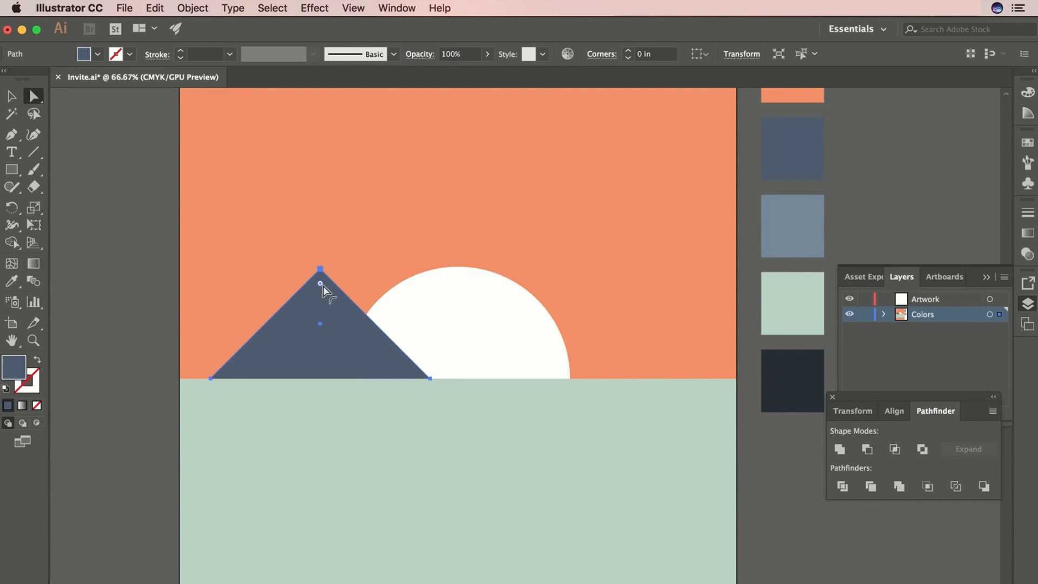
{"action": "left_click_drag", "start_coordinate": [320, 283], "coordinate": [320, 304]}
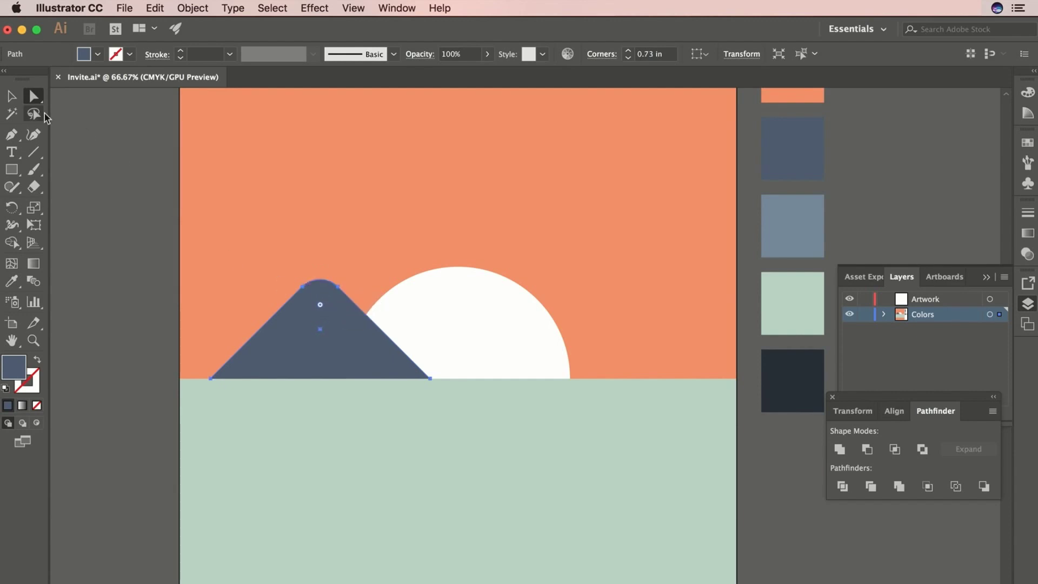
{"action": "key", "text": "v"}
{"action": "left_click", "coordinate": [88, 139]}
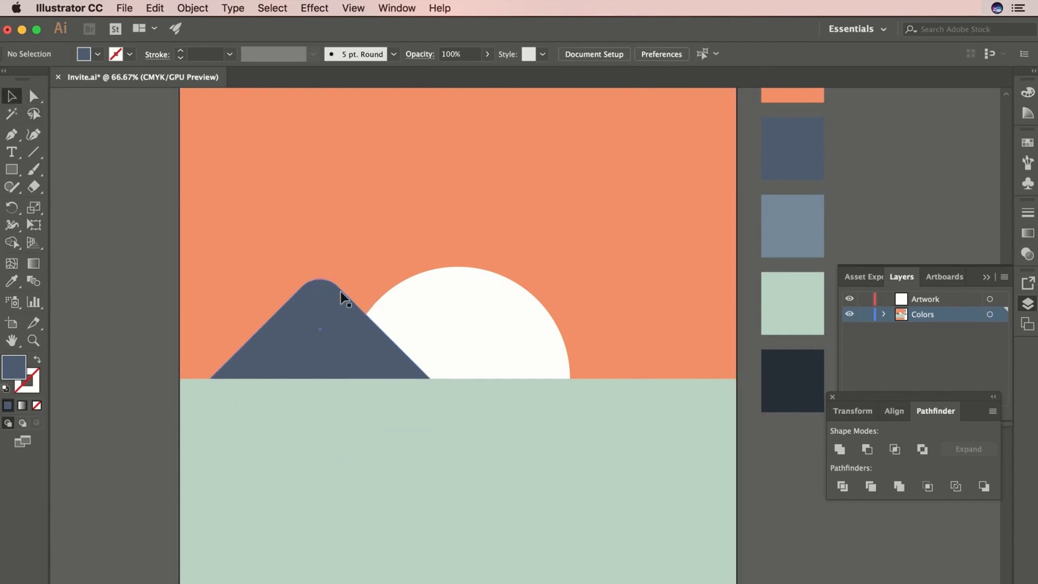
Step: Duplicate the mountain to the right in front of the sun and scale the copy down, keeping its base on the water line
{"action": "left_click", "coordinate": [336, 310]}
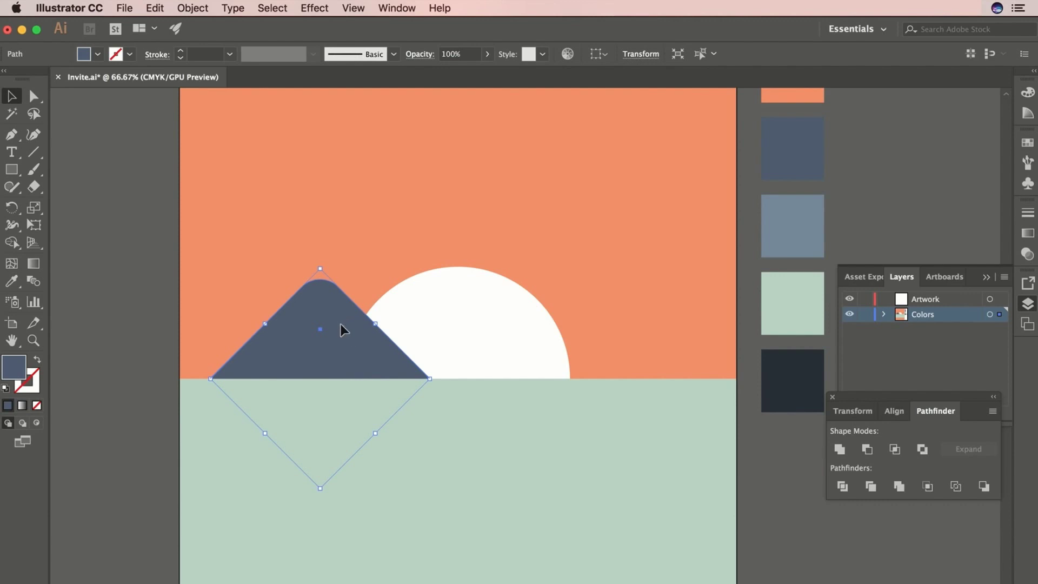
{"action": "left_click_drag", "start_coordinate": [341, 328], "coordinate": [470, 329]}
{"action": "left_click_drag", "start_coordinate": [453, 267], "coordinate": [465, 343]}
{"action": "key", "text": "super+shift+a"}
Step: Nudge the smaller mountain left so it overlaps the larger mountain's right slope
{"action": "left_click", "coordinate": [469, 351]}
{"action": "key", "text": "shift+super+a"}
{"action": "left_click", "coordinate": [460, 350]}
{"action": "key", "text": "shift+Left"}
{"action": "key", "text": "shift+Left"}
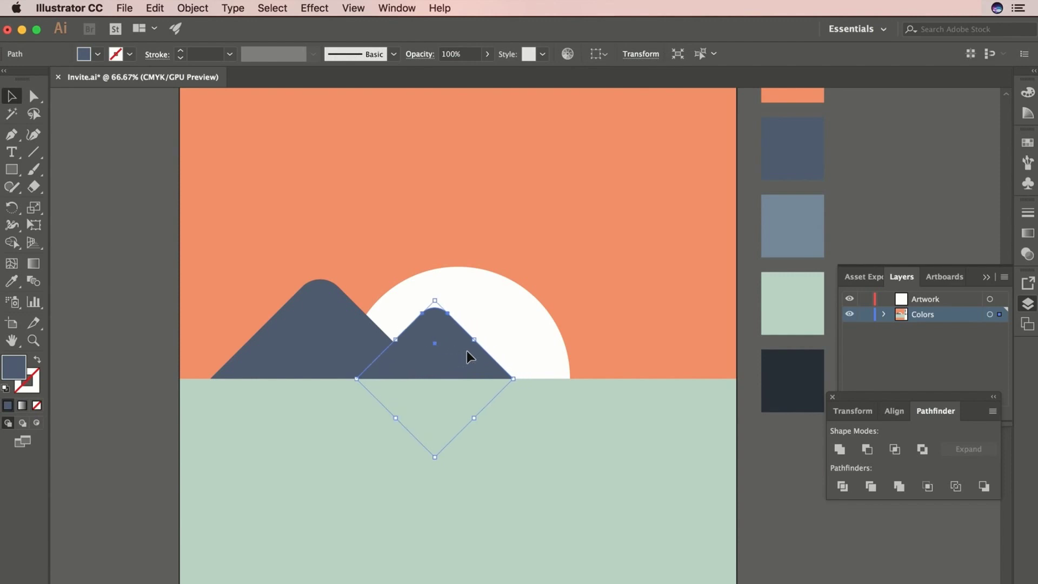
Step: Move both dark-blue mountains slightly left together and unite them into one shape
{"action": "left_click", "coordinate": [292, 329], "text": "shift"}
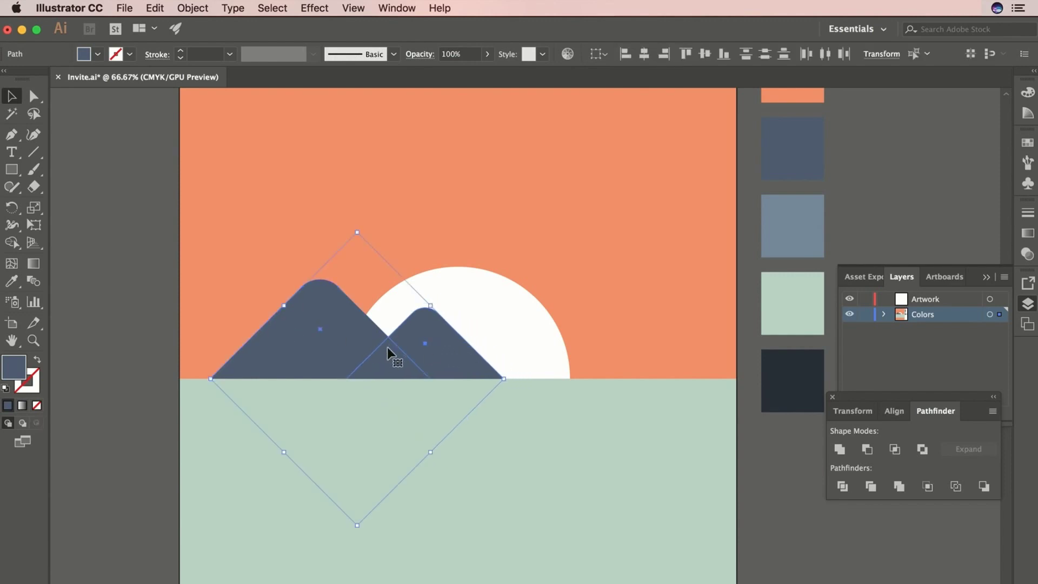
{"action": "left_click_drag", "start_coordinate": [360, 341], "coordinate": [344, 341]}
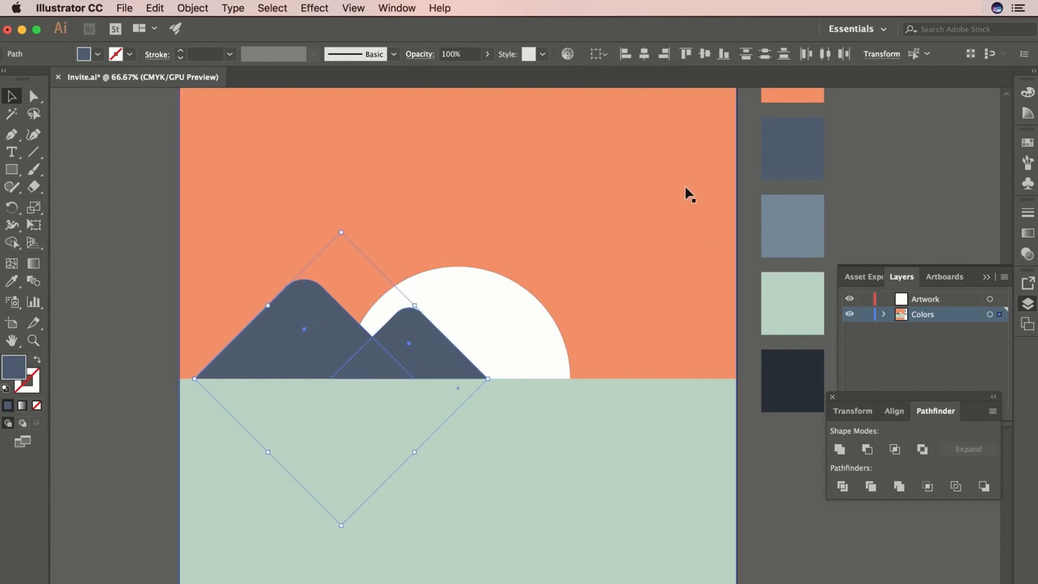
{"action": "left_click", "coordinate": [839, 450]}
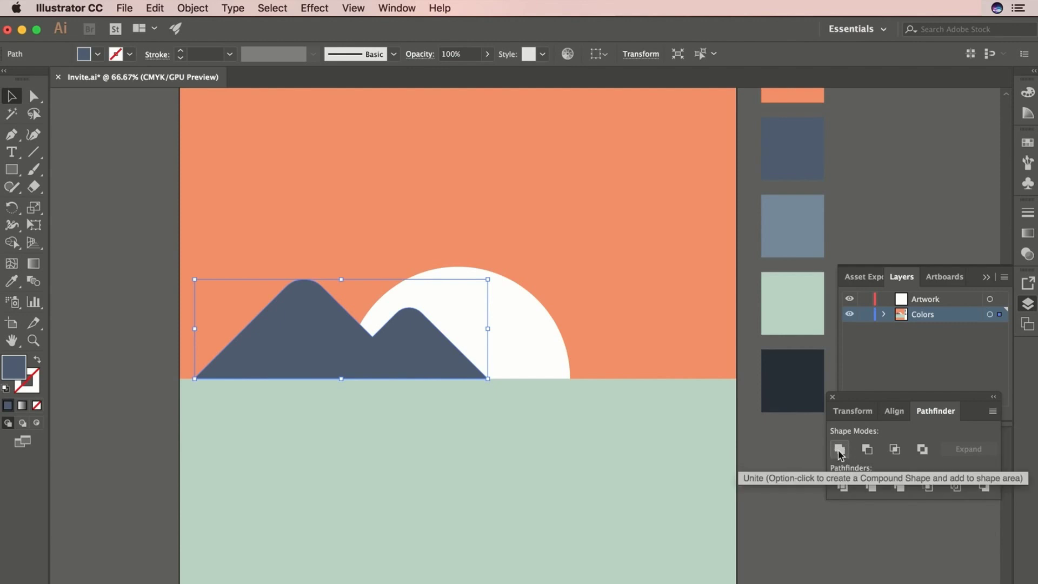
Step: Shift the united mountain range left so its outer slope runs past the artboard's left edge, keeping its base on the water line
{"action": "left_click_drag", "start_coordinate": [491, 284], "coordinate": [444, 306]}
{"action": "left_click_drag", "start_coordinate": [365, 347], "coordinate": [377, 352]}
{"action": "left_click_drag", "start_coordinate": [207, 303], "coordinate": [106, 279]}
{"action": "left_click", "coordinate": [86, 247]}
{"action": "left_click_drag", "start_coordinate": [495, 288], "coordinate": [450, 289]}
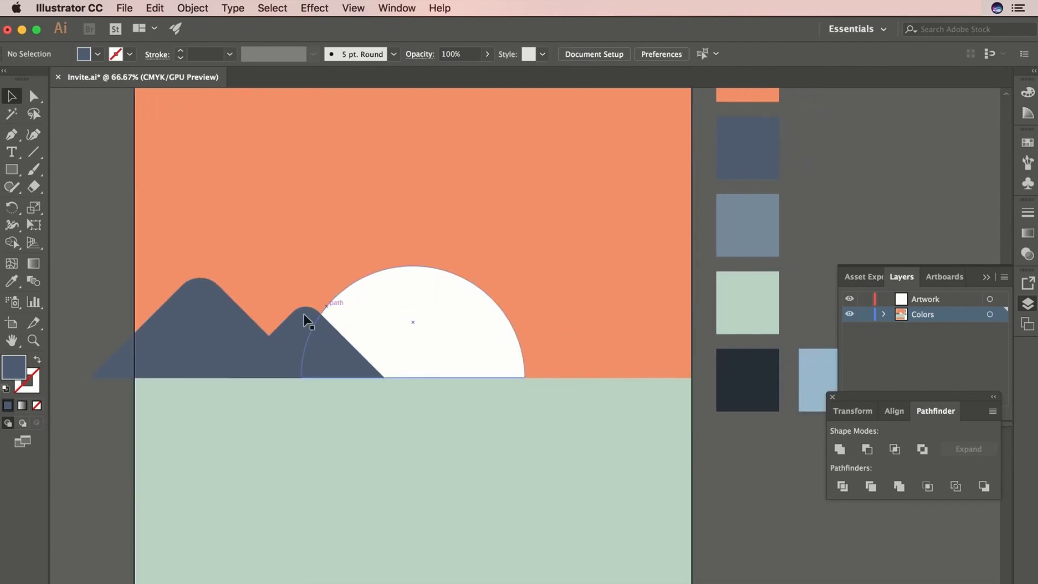
Step: Duplicate the mountain range to the right, scale the copy down and fill it with the lighter grey-blue swatch colour
{"action": "left_click", "coordinate": [303, 316]}
{"action": "left_click_drag", "start_coordinate": [303, 337], "coordinate": [499, 328]}
{"action": "left_click_drag", "start_coordinate": [584, 277], "coordinate": [482, 313]}
{"action": "key", "text": "i"}
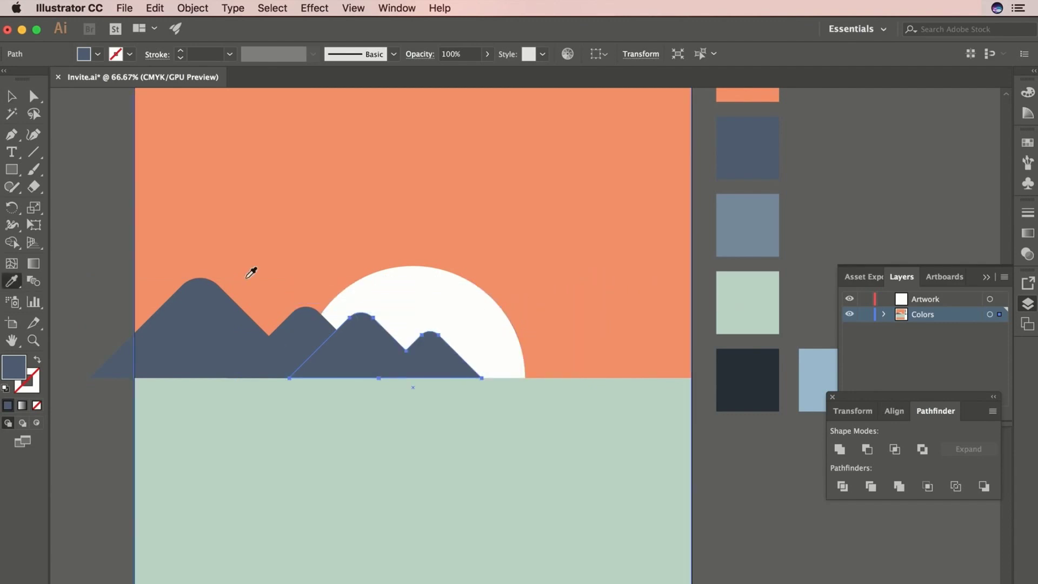
{"action": "left_click", "coordinate": [755, 225]}
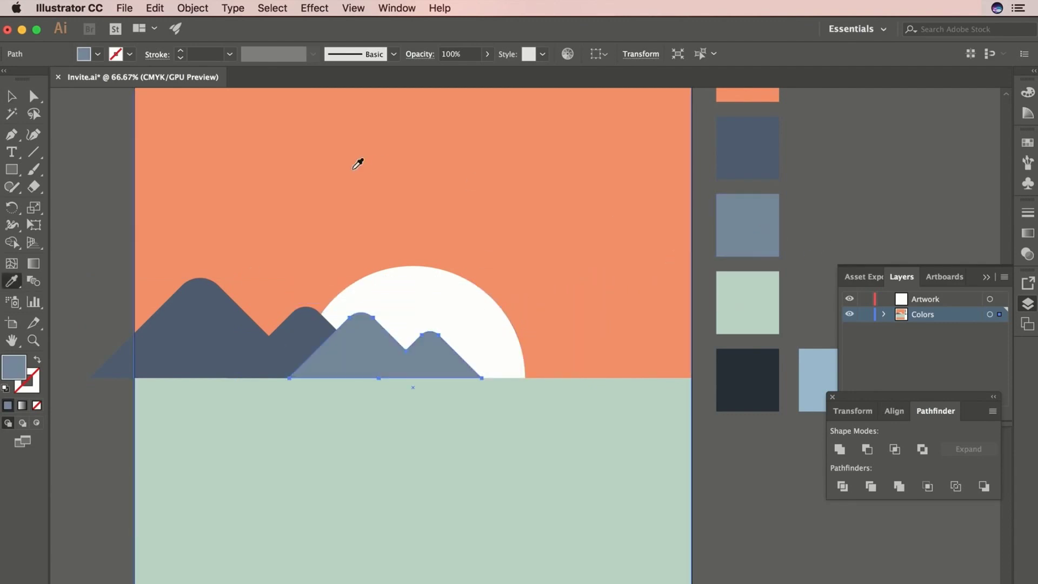
Step: Move the grey-blue range left over the dark range and send it backward behind it
{"action": "key", "text": "v"}
{"action": "left_click_drag", "start_coordinate": [394, 349], "coordinate": [301, 343]}
{"action": "key", "text": "super+bracketleft"}
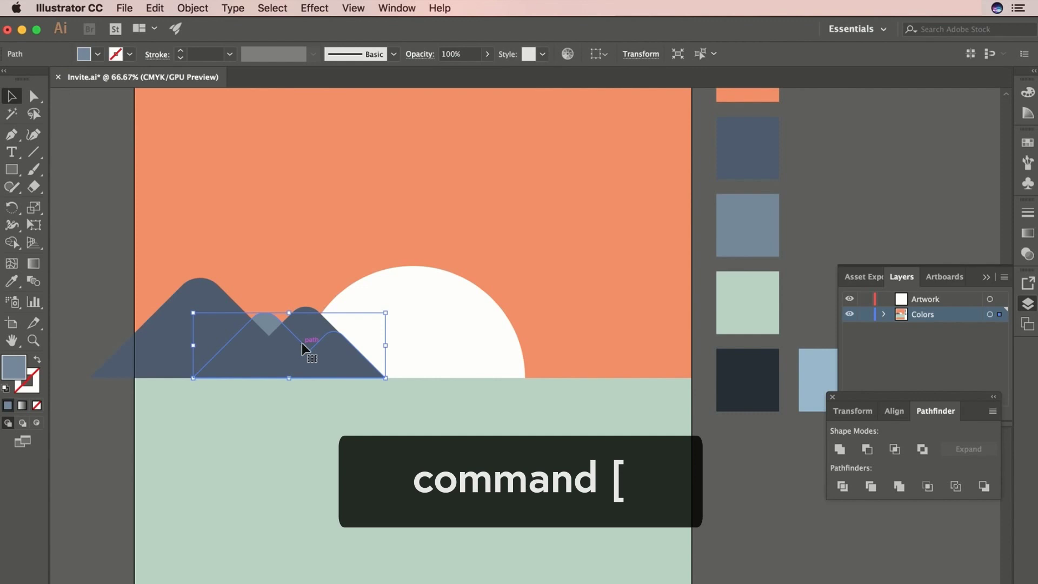
{"action": "key", "text": "shift+super+a"}
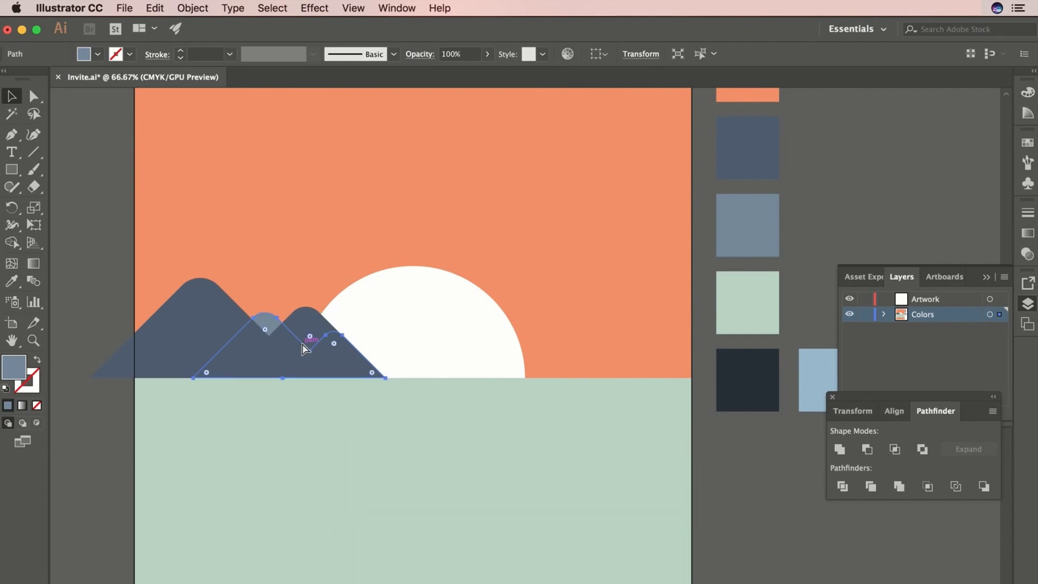
Step: Scale up the grey-blue range so both its peaks show from behind the dark range
{"action": "left_click", "coordinate": [303, 347]}
{"action": "left_click_drag", "start_coordinate": [385, 312], "coordinate": [423, 292]}
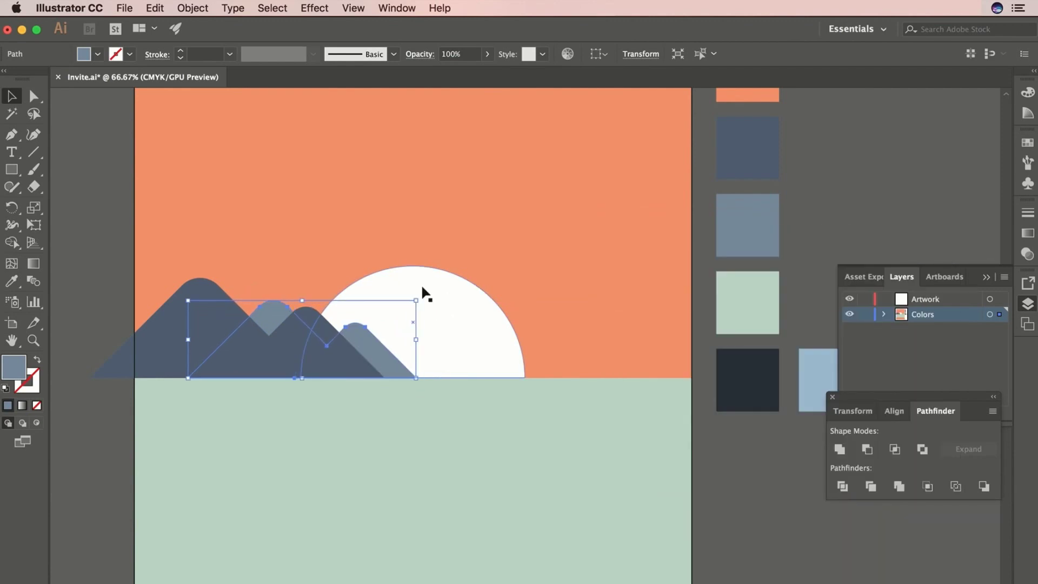
{"action": "left_click", "coordinate": [85, 200]}
Step: Delete the right-hand peak of the grey-blue range with the Direct Selection tool, keeping only its left peak
{"action": "scroll", "coordinate": [324, 270], "scroll_direction": "up", "scroll_amount": 2}
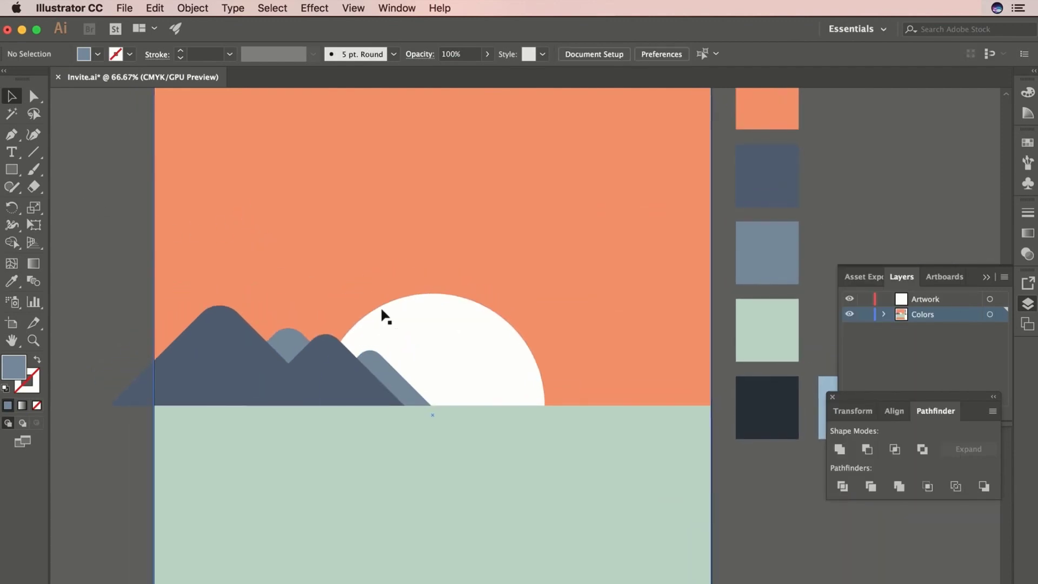
{"action": "left_click", "coordinate": [31, 94]}
{"action": "left_click", "coordinate": [382, 363]}
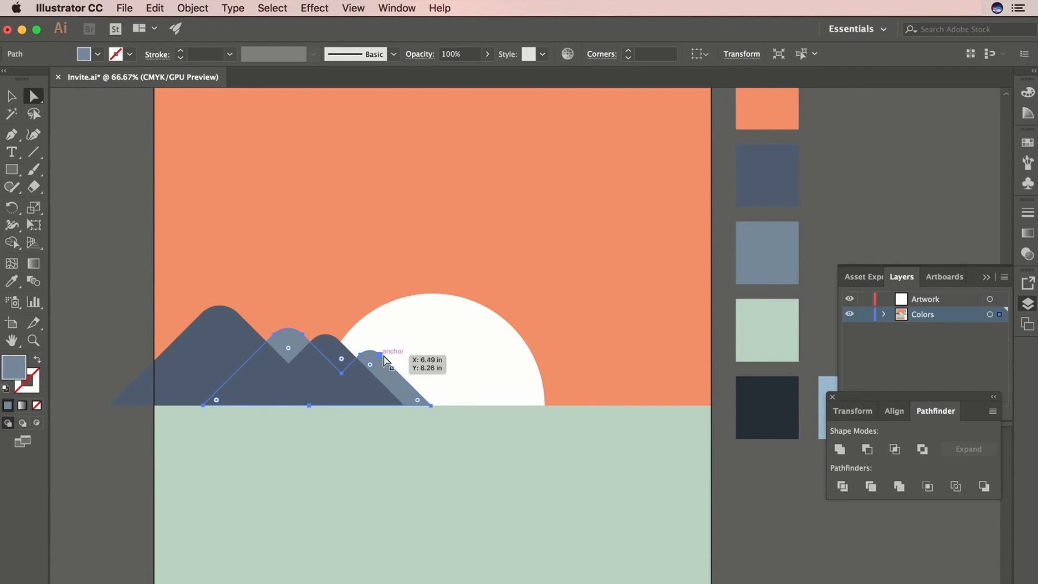
{"action": "left_click", "coordinate": [379, 354]}
{"action": "left_click_drag", "start_coordinate": [432, 405], "coordinate": [363, 361]}
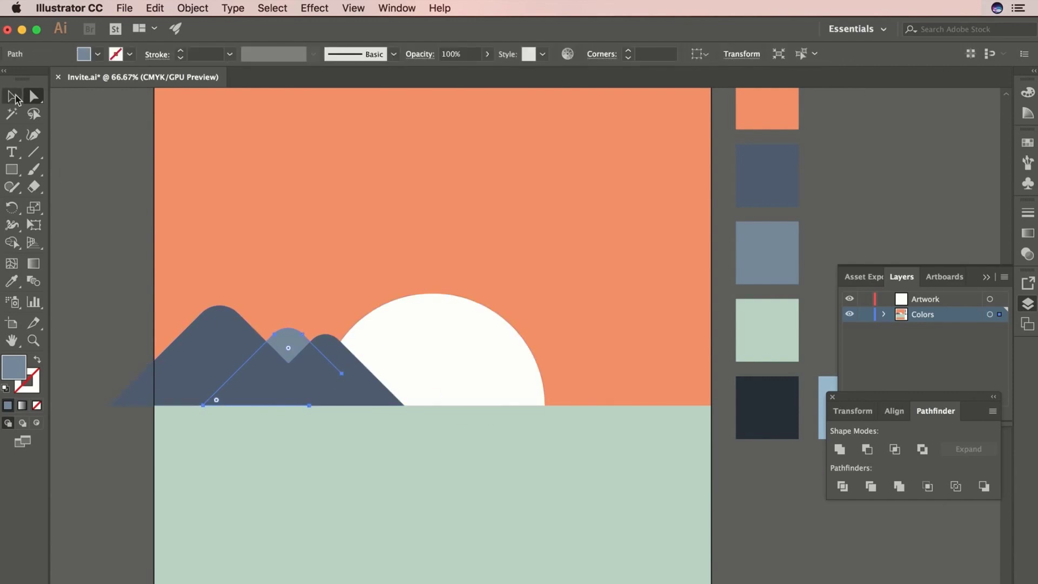
{"action": "left_click", "coordinate": [14, 96]}
{"action": "left_click", "coordinate": [58, 172]}
Step: Scale up the remaining grey-blue peak slightly and nudge it left between the two dark peaks
{"action": "left_click", "coordinate": [287, 340]}
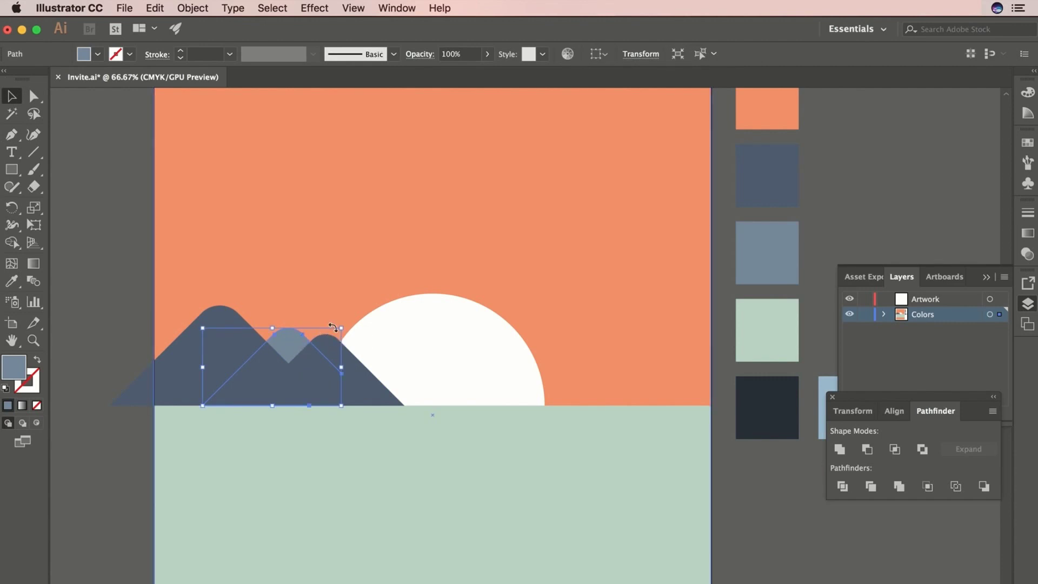
{"action": "left_click_drag", "start_coordinate": [340, 328], "coordinate": [352, 319]}
{"action": "key", "text": "shift+Left"}
{"action": "key", "text": "shift+Left"}
{"action": "key", "text": "shift+Left"}
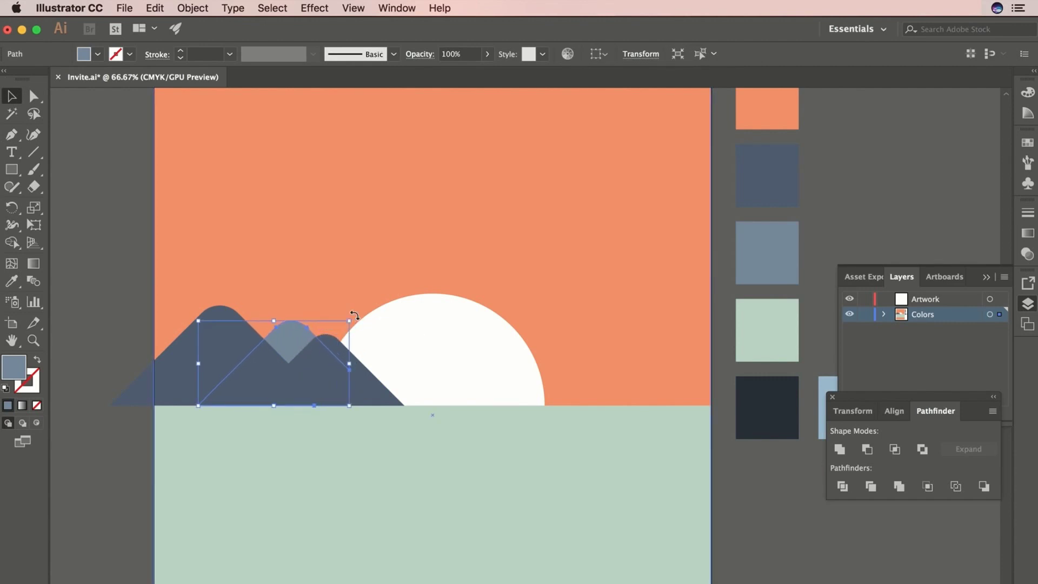
{"action": "left_click", "coordinate": [115, 289]}
Step: Duplicate the dark range to the right side of the horizon, scaled down and straddling the artboard's right edge
{"action": "key", "text": "space"}
{"action": "left_click_drag", "start_coordinate": [367, 271], "coordinate": [347, 289]}
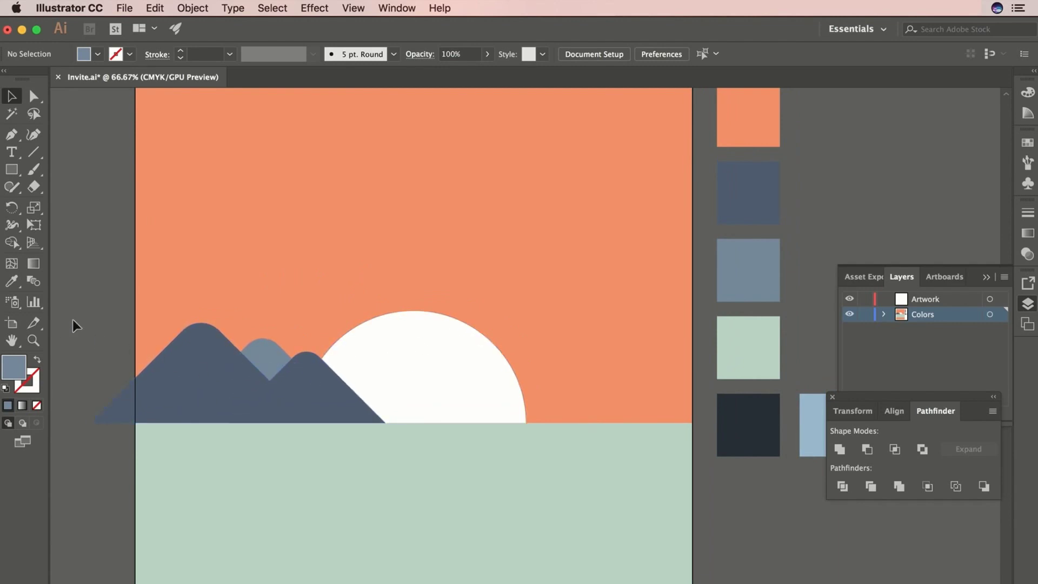
{"action": "left_click_drag", "start_coordinate": [128, 318], "coordinate": [119, 303]}
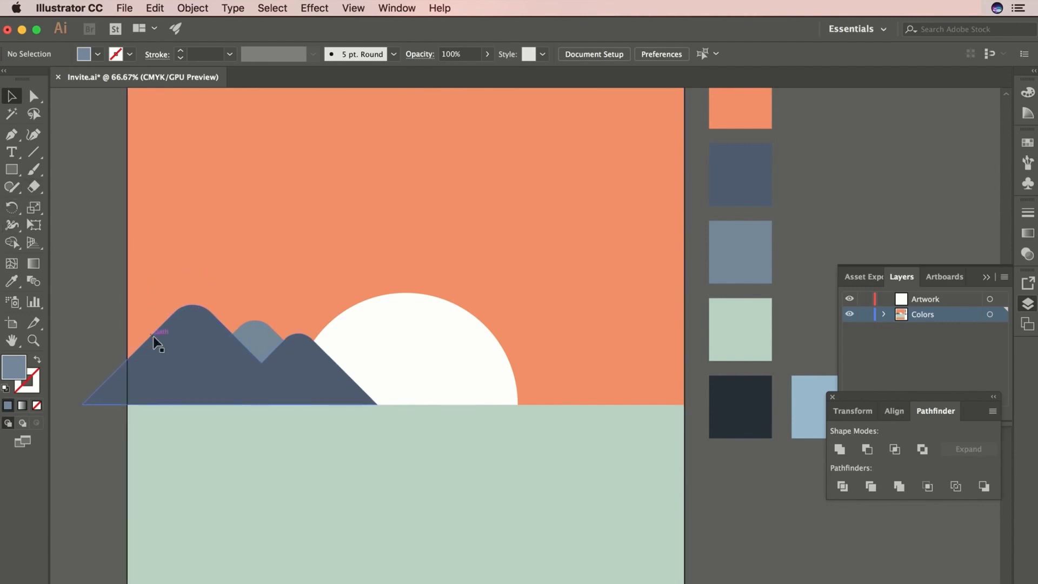
{"action": "left_click_drag", "start_coordinate": [173, 359], "coordinate": [544, 359]}
{"action": "left_click_drag", "start_coordinate": [456, 306], "coordinate": [530, 331]}
{"action": "mouse_move", "coordinate": [615, 378]}
{"action": "left_mouse_down"}
{"action": "mouse_move", "coordinate": [630, 376]}
{"action": "mouse_move", "coordinate": [512, 370]}
{"action": "left_mouse_up"}
{"action": "left_click_drag", "start_coordinate": [823, 279], "coordinate": [717, 317]}
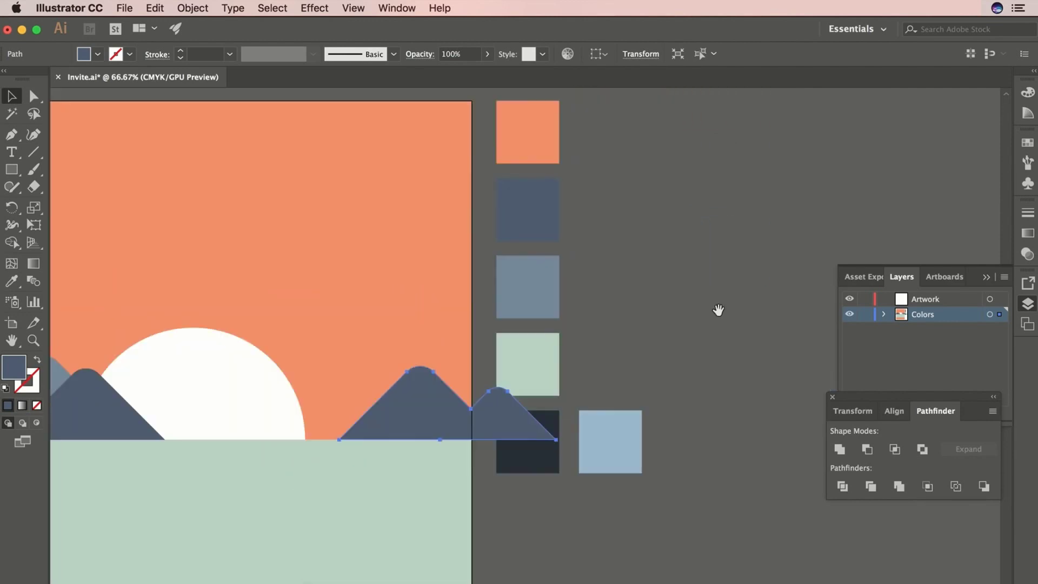
Step: Move all the colour swatches further right, clear of the mountains overhanging the artboard
{"action": "left_click", "coordinate": [548, 471], "text": "shift"}
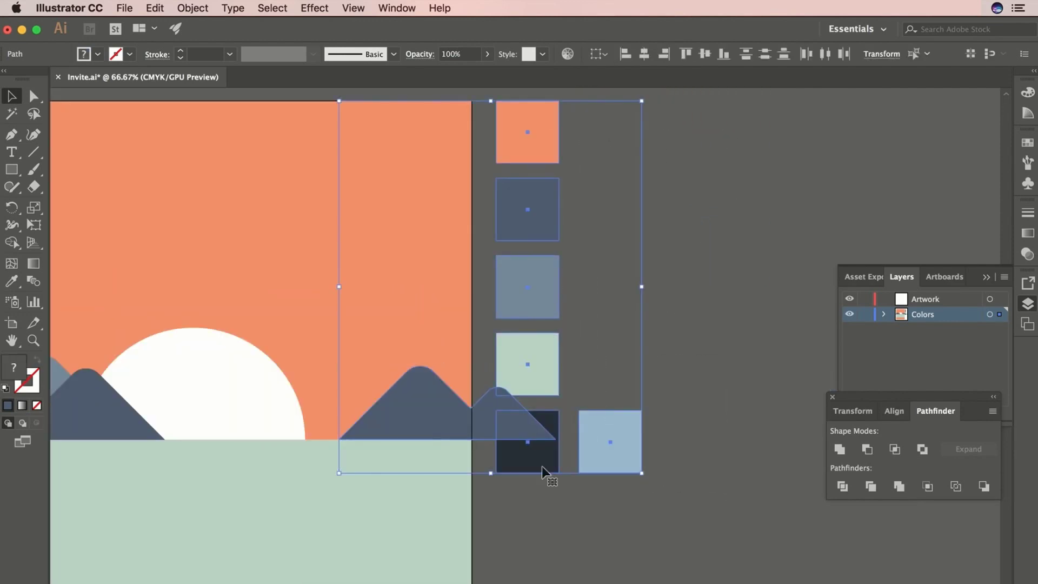
{"action": "left_click", "coordinate": [479, 430], "text": "shift"}
{"action": "left_click_drag", "start_coordinate": [528, 452], "coordinate": [618, 455]}
{"action": "left_click", "coordinate": [559, 497]}
{"action": "left_click_drag", "start_coordinate": [559, 498], "coordinate": [771, 478]}
{"action": "left_click_drag", "start_coordinate": [771, 477], "coordinate": [825, 483]}
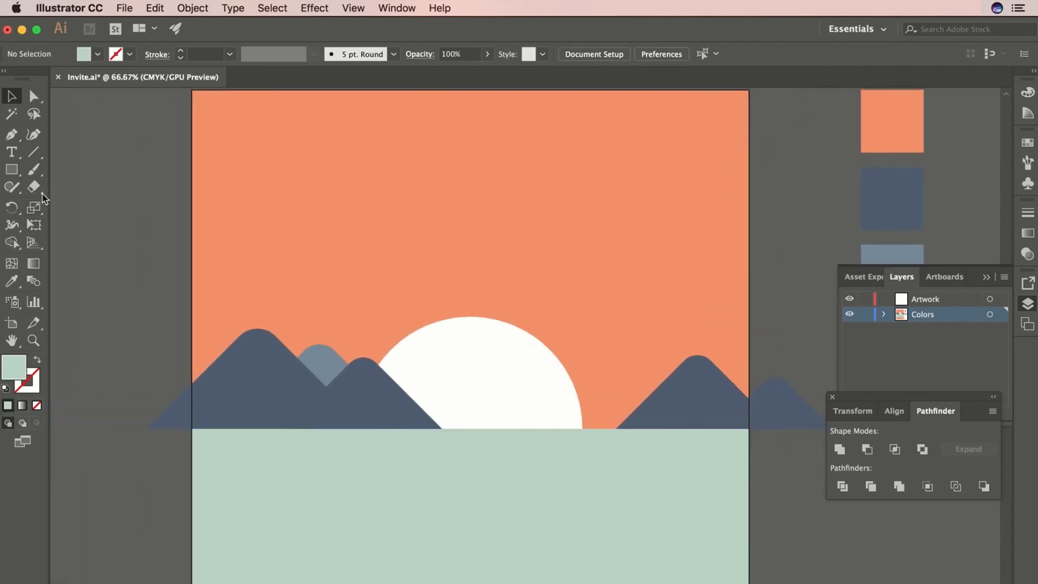
Step: Draw a seafoam circle in the sky above the left mountains and add a larger overlapping copy to its right
{"action": "left_click_drag", "start_coordinate": [12, 173], "coordinate": [89, 208]}
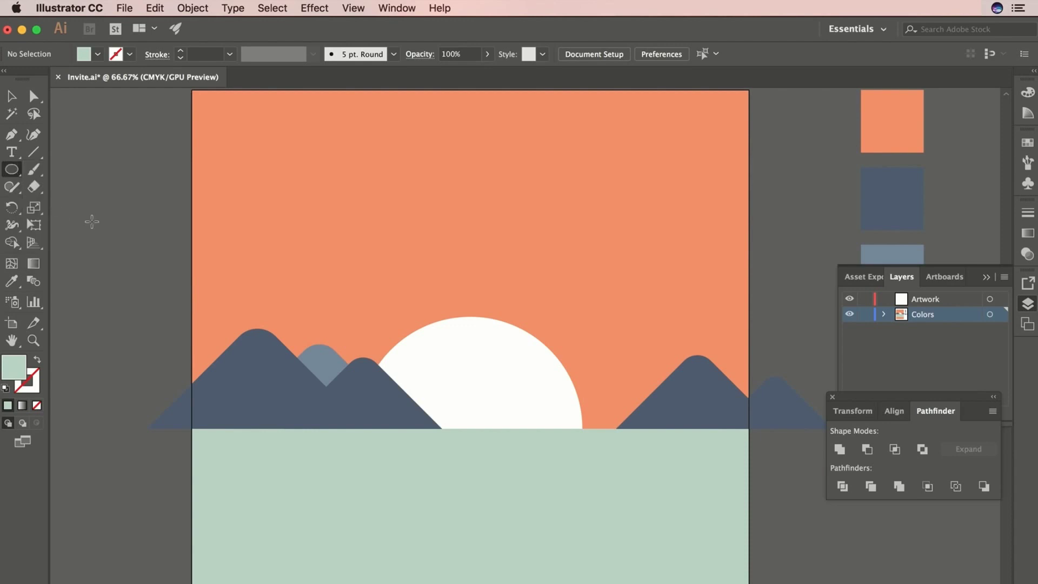
{"action": "left_click_drag", "start_coordinate": [269, 210], "coordinate": [329, 268]}
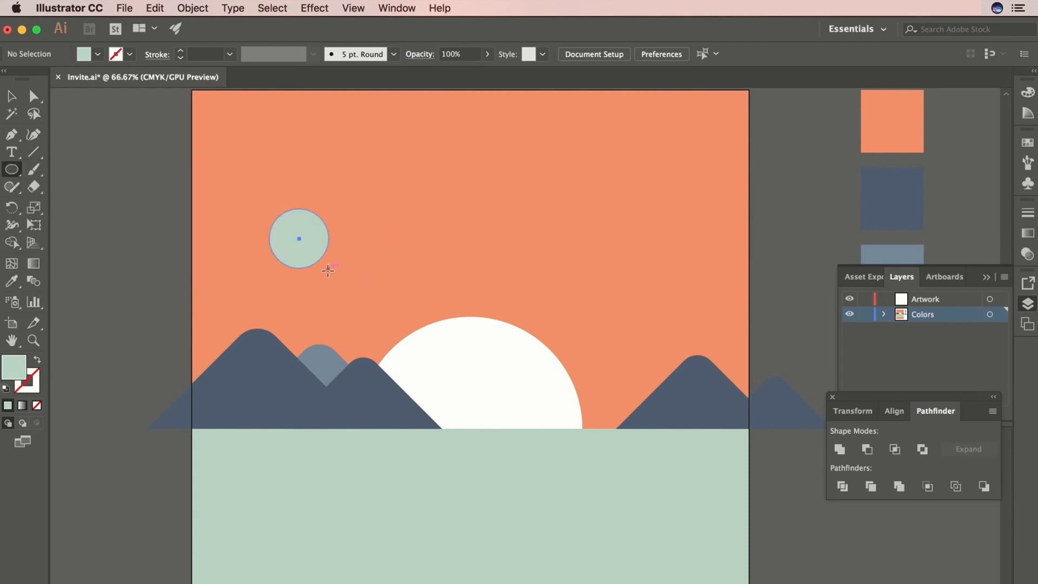
{"action": "left_click", "coordinate": [10, 97]}
{"action": "left_click_drag", "start_coordinate": [307, 256], "coordinate": [350, 254]}
{"action": "left_click_drag", "start_coordinate": [377, 208], "coordinate": [435, 187]}
Step: Duplicate the large circle to the right and scale the copy down to form the cloud's small right bump
{"action": "left_click_drag", "start_coordinate": [376, 242], "coordinate": [435, 241]}
{"action": "left_click_drag", "start_coordinate": [455, 189], "coordinate": [460, 185]}
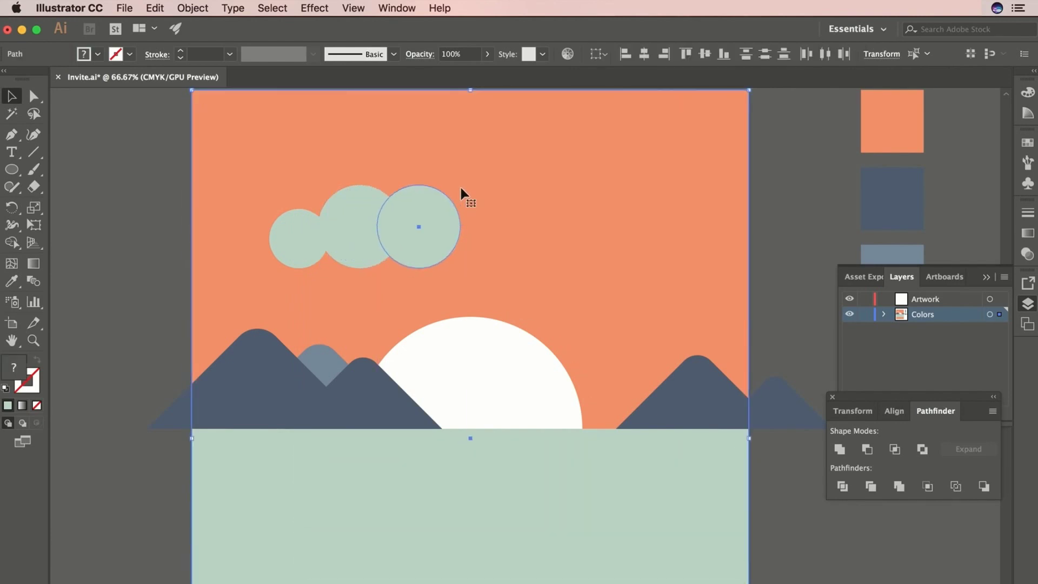
{"action": "left_click", "coordinate": [127, 173]}
{"action": "left_click", "coordinate": [453, 215]}
{"action": "left_click_drag", "start_coordinate": [461, 187], "coordinate": [427, 218]}
{"action": "left_click", "coordinate": [348, 207], "text": "shift"}
{"action": "left_click", "coordinate": [299, 225], "text": "shift"}
{"action": "left_click", "coordinate": [121, 194]}
Step: Draw a rectangle covering the lower part of the three cloud circles, starting from the left circle's middle
{"action": "left_click", "coordinate": [12, 169]}
{"action": "left_click", "coordinate": [81, 167]}
{"action": "left_click_drag", "start_coordinate": [270, 238], "coordinate": [453, 288]}
Step: Select the rectangle and all three circles and split their overlapping areas with the Shape Builder tool
{"action": "left_click", "coordinate": [12, 97]}
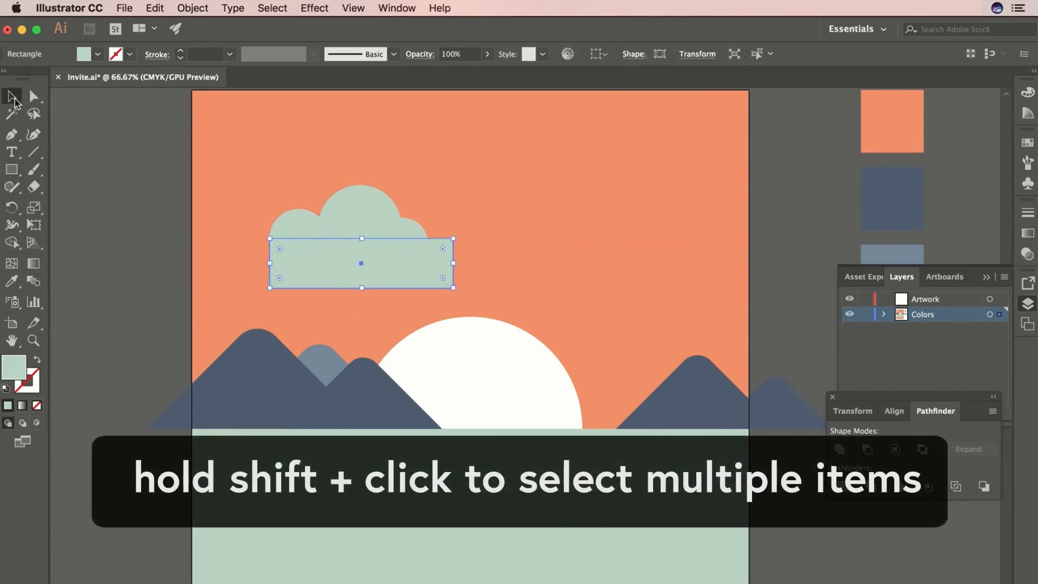
{"action": "left_click", "coordinate": [289, 225], "text": "shift"}
{"action": "left_click", "coordinate": [359, 216], "text": "shift"}
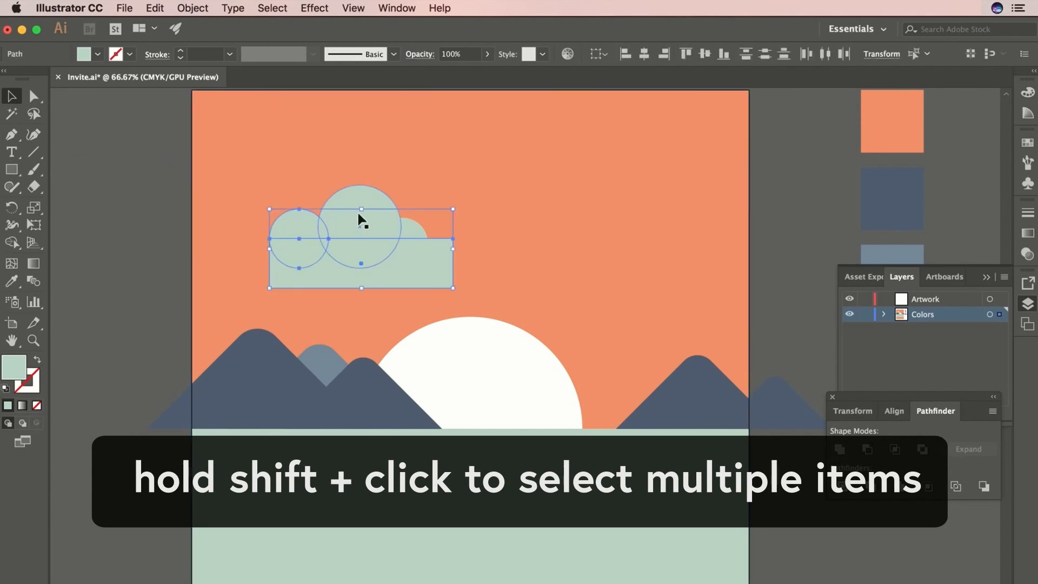
{"action": "left_click", "coordinate": [405, 230], "text": "shift"}
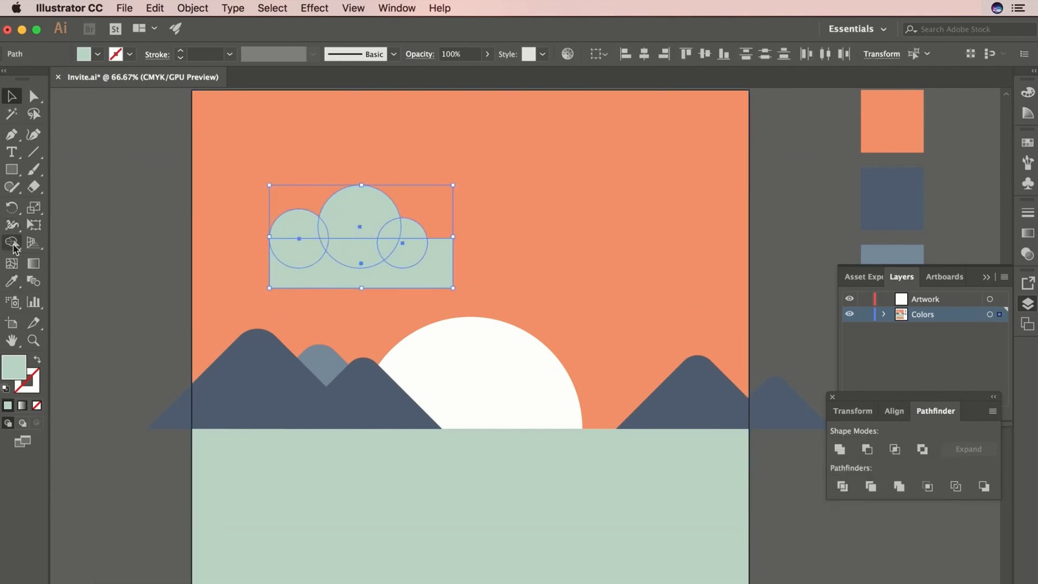
{"action": "left_click", "coordinate": [14, 247]}
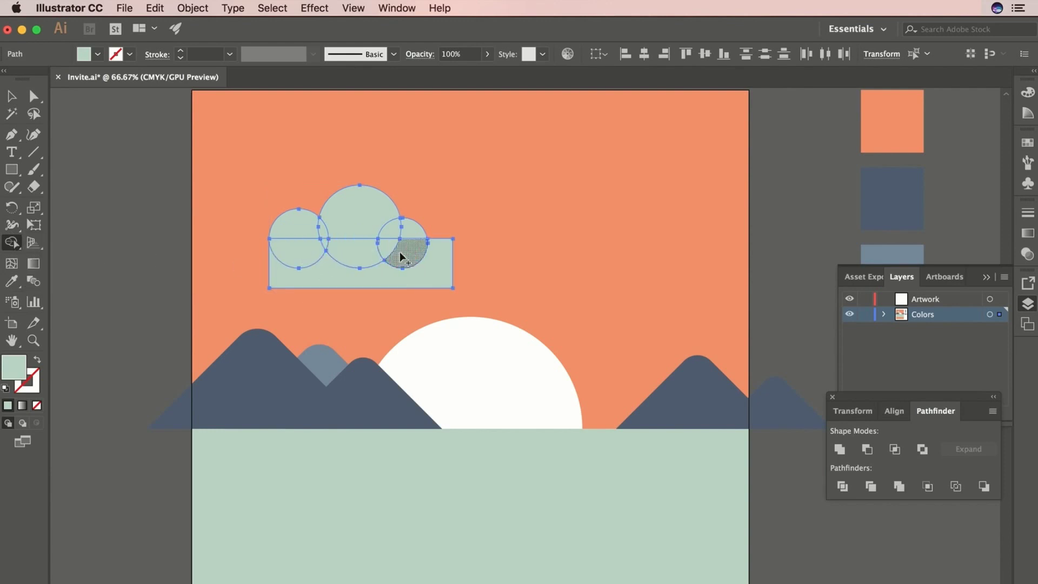
{"action": "left_click", "coordinate": [11, 97]}
{"action": "key", "text": "super+shift+a"}
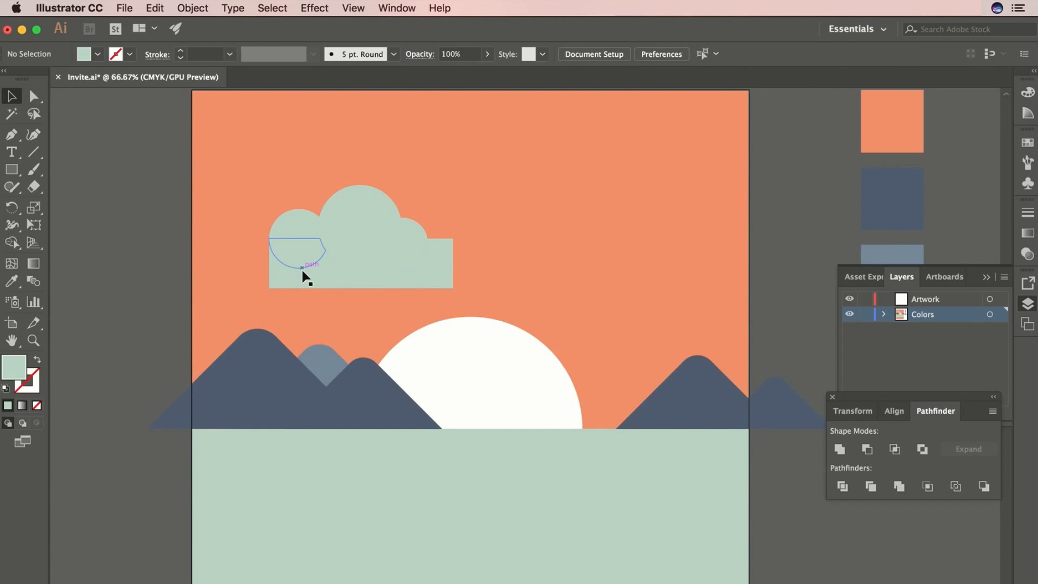
Step: Delete the rectangle and the circle pieces below the cloud's flat base line
{"action": "left_click", "coordinate": [300, 270]}
{"action": "key", "text": "Delete"}
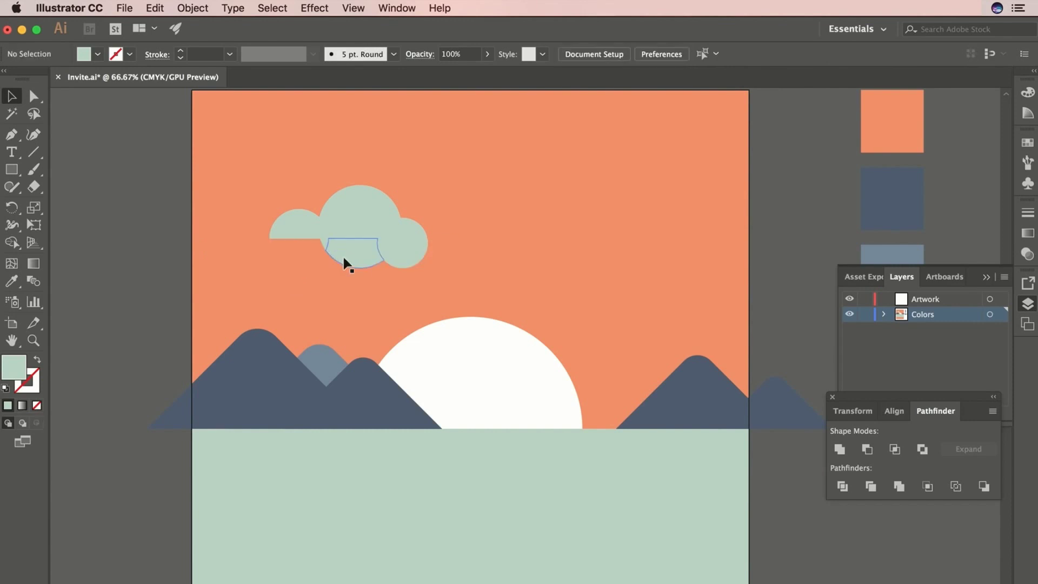
{"action": "key", "text": "Delete"}
{"action": "left_click", "coordinate": [397, 259]}
{"action": "key", "text": "Delete"}
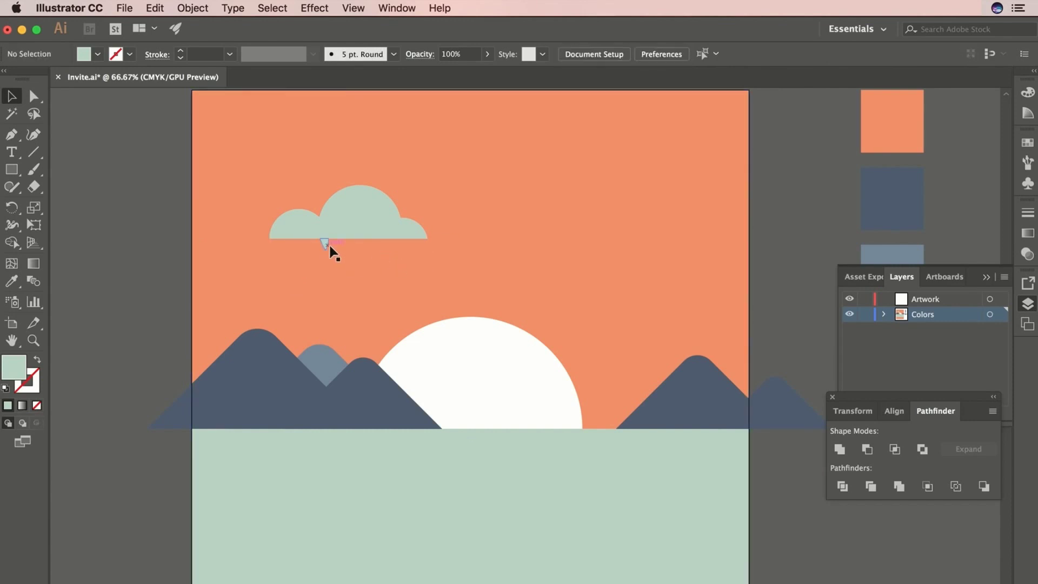
Step: Unite the three half circles into one cloud shape, scale it down and move it lower in the sky
{"action": "left_click", "coordinate": [399, 236]}
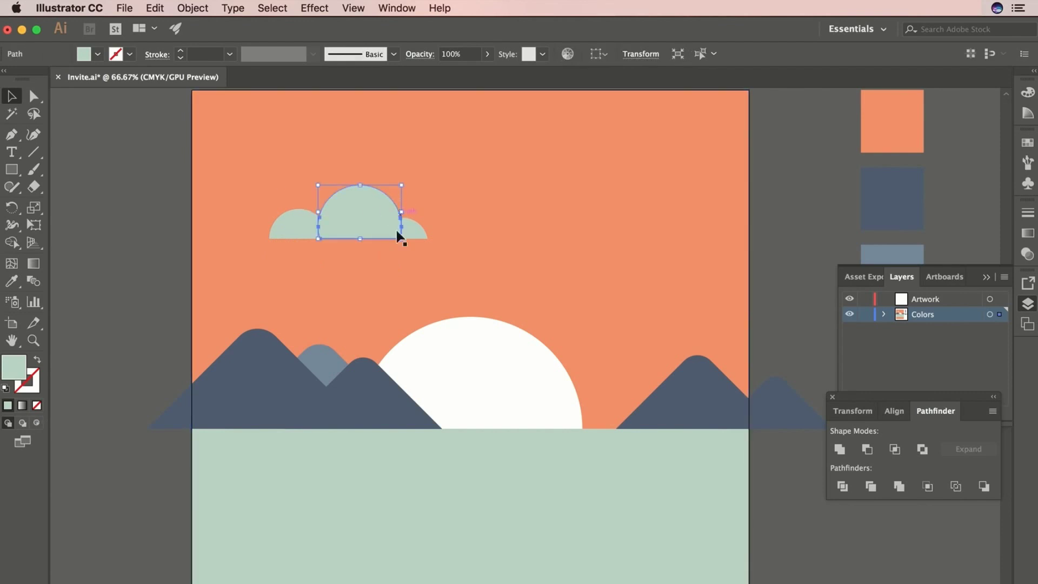
{"action": "left_click", "coordinate": [291, 233], "text": "shift"}
{"action": "left_click", "coordinate": [412, 234], "text": "shift"}
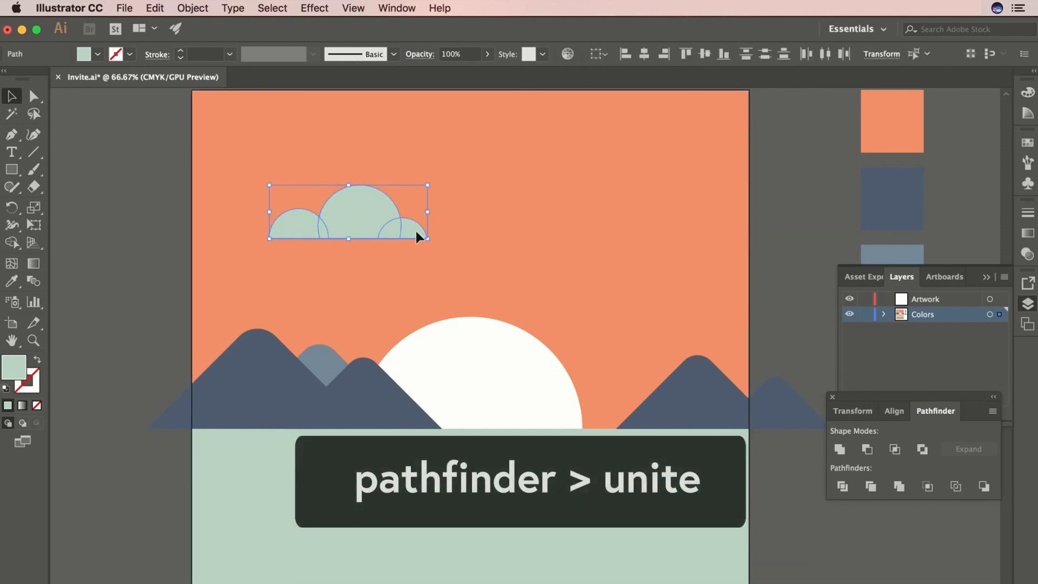
{"action": "left_click", "coordinate": [840, 453]}
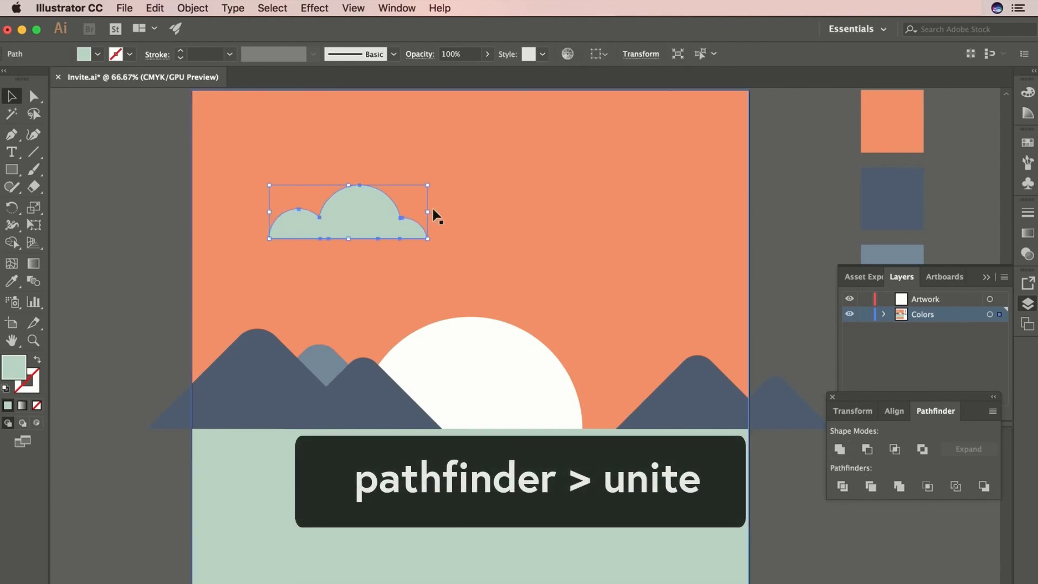
{"action": "left_click_drag", "start_coordinate": [430, 188], "coordinate": [398, 206]}
{"action": "left_click_drag", "start_coordinate": [332, 231], "coordinate": [331, 261]}
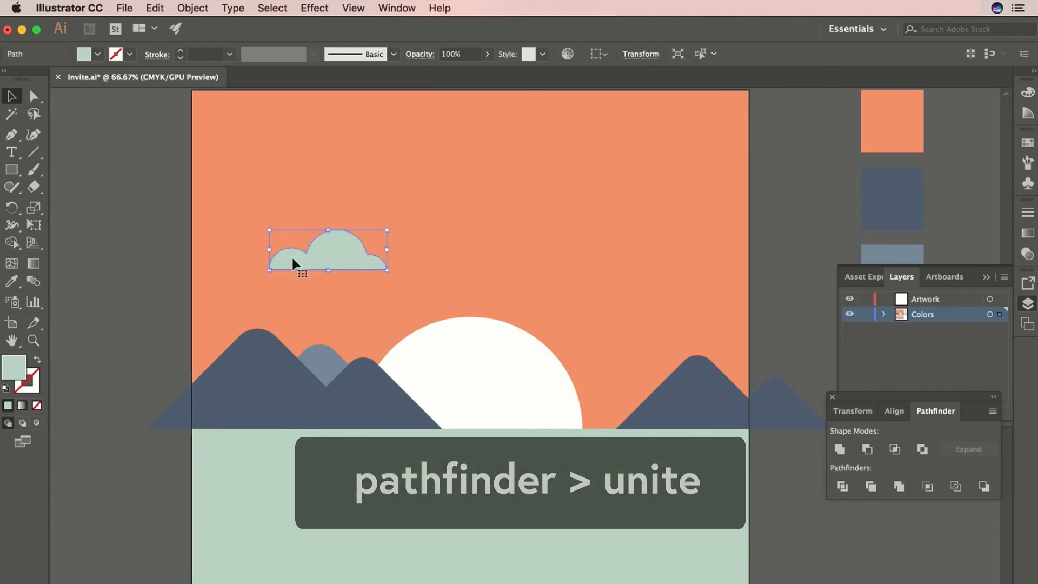
Step: Fill the cloud with the orange sampled from the sky, darkened to a deeper shade
{"action": "left_click", "coordinate": [20, 278]}
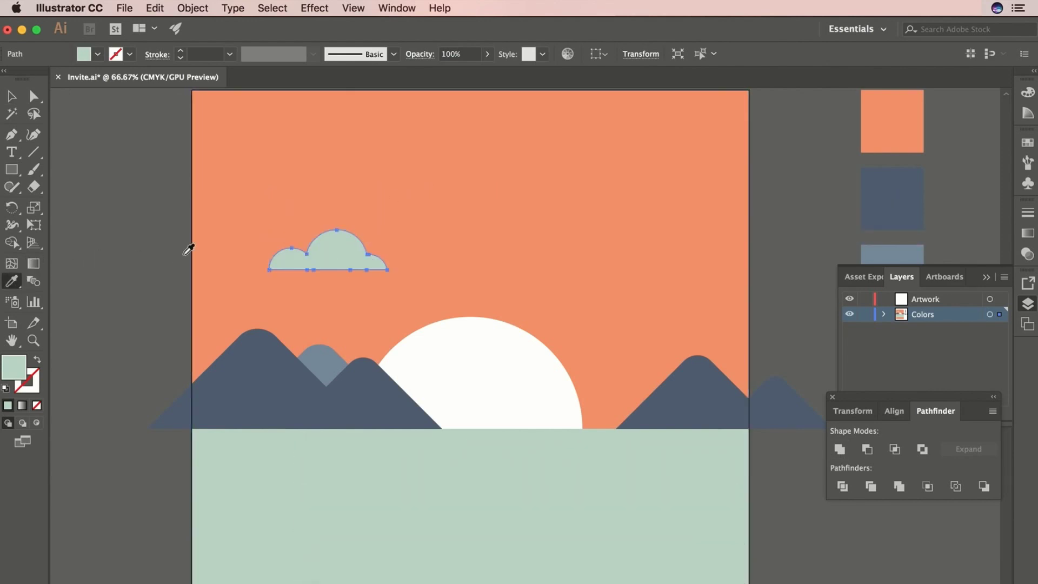
{"action": "left_click", "coordinate": [305, 199]}
{"action": "double_click", "coordinate": [20, 370]}
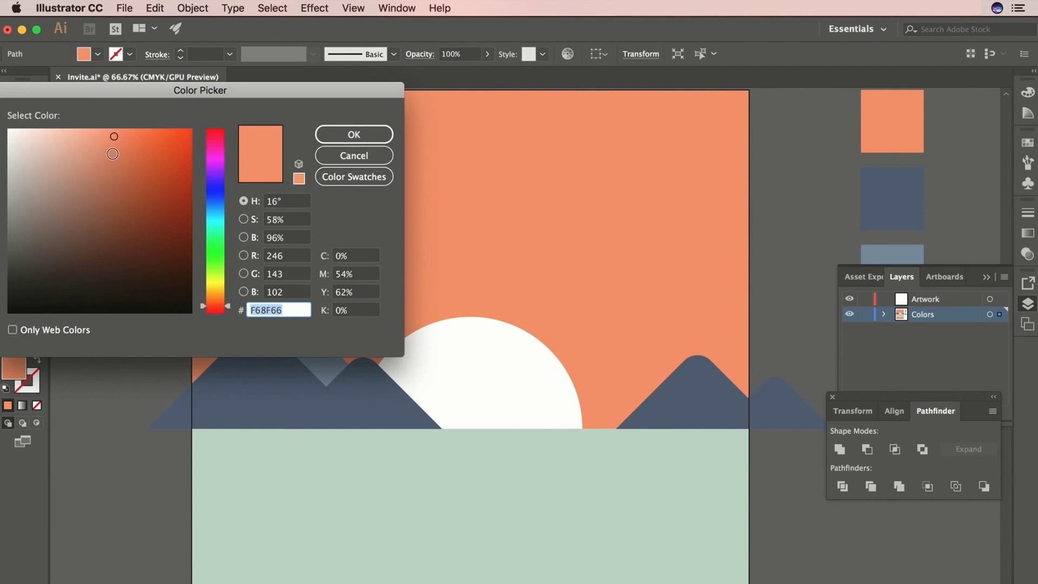
{"action": "left_click", "coordinate": [120, 153]}
{"action": "left_click", "coordinate": [354, 134]}
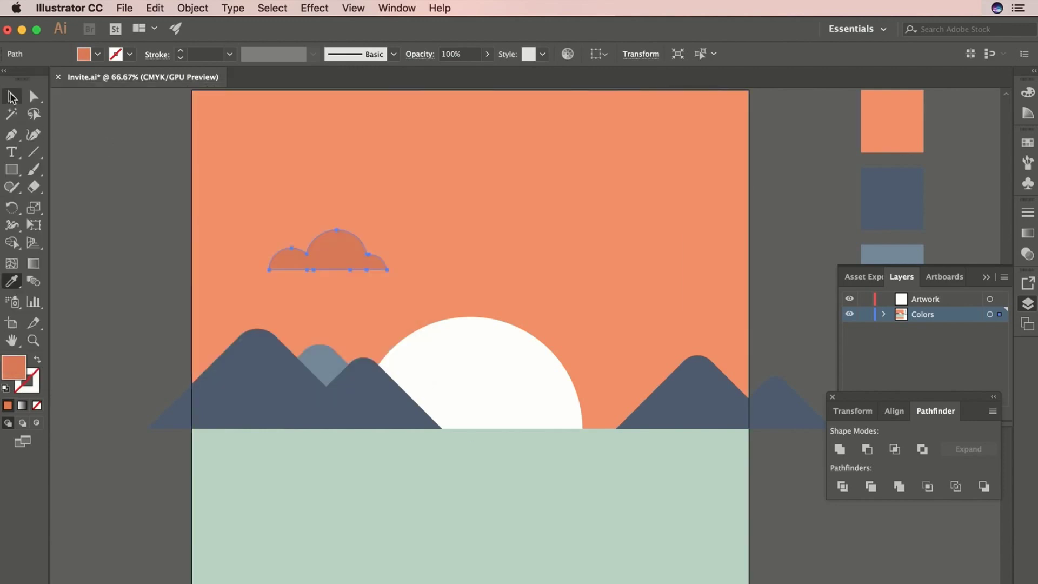
Step: Resize the first cloud in the left part of the sky and draw overlapping circles for a second cloud on the right
{"action": "scroll", "coordinate": [384, 245], "scroll_direction": "up", "scroll_amount": 2}
{"action": "left_click", "coordinate": [364, 296]}
{"action": "mouse_move", "coordinate": [387, 313]}
{"action": "left_mouse_down"}
{"action": "mouse_move", "coordinate": [423, 328]}
{"action": "mouse_move", "coordinate": [363, 326]}
{"action": "left_mouse_up"}
{"action": "key", "text": "l"}
{"action": "left_click_drag", "start_coordinate": [510, 267], "coordinate": [561, 317]}
{"action": "key", "text": "v"}
{"action": "mouse_move", "coordinate": [535, 292]}
{"action": "left_mouse_down"}
{"action": "mouse_move", "coordinate": [574, 292]}
{"action": "mouse_move", "coordinate": [623, 243]}
{"action": "left_mouse_up"}
{"action": "left_click_drag", "start_coordinate": [586, 280], "coordinate": [653, 280]}
Step: Cover the lower part of the new cloud circles with a rectangle and divide all the overlapping shapes
{"action": "left_click_drag", "start_coordinate": [12, 170], "coordinate": [63, 173]}
{"action": "left_click", "coordinate": [62, 173]}
{"action": "left_click_drag", "start_coordinate": [491, 293], "coordinate": [671, 332]}
{"action": "key", "text": "v"}
{"action": "left_click_drag", "start_coordinate": [500, 241], "coordinate": [649, 324]}
{"action": "left_click", "coordinate": [842, 486]}
Step: Delete the pieces below the second cloud's flat base and reposition and resize the cloud
{"action": "double_click", "coordinate": [577, 302]}
{"action": "left_click", "coordinate": [562, 324]}
{"action": "key", "text": "Delete"}
{"action": "left_click", "coordinate": [557, 303]}
{"action": "key", "text": "Delete"}
{"action": "double_click", "coordinate": [767, 320]}
{"action": "left_click_drag", "start_coordinate": [644, 243], "coordinate": [686, 227]}
{"action": "left_click_drag", "start_coordinate": [643, 263], "coordinate": [688, 323]}
Step: Place a mirrored, much smaller copy of the first cloud low in the sky between the sun and the right mountain
{"action": "left_click_drag", "start_coordinate": [368, 324], "coordinate": [624, 402]}
{"action": "right_click", "coordinate": [427, 342]}
{"action": "left_click", "coordinate": [607, 563]}
{"action": "key", "text": "Return"}
{"action": "left_click_drag", "start_coordinate": [659, 386], "coordinate": [607, 415]}
Step: Move the large right-hand cloud slightly lower in the sky
{"action": "scroll", "coordinate": [606, 415], "scroll_direction": "right", "scroll_amount": 1}
{"action": "left_click", "coordinate": [633, 336]}
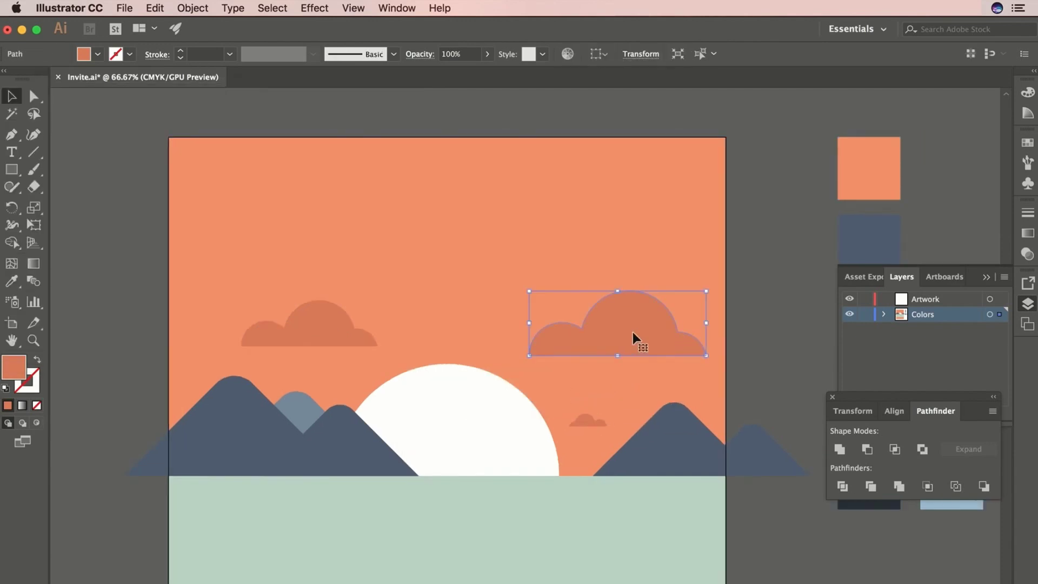
{"action": "left_click_drag", "start_coordinate": [632, 336], "coordinate": [633, 349]}
{"action": "left_click", "coordinate": [750, 327]}
Step: Sample the sun's white as the fill colour for Pen tool shapes
{"action": "scroll", "coordinate": [739, 260], "scroll_direction": "down", "scroll_amount": 3}
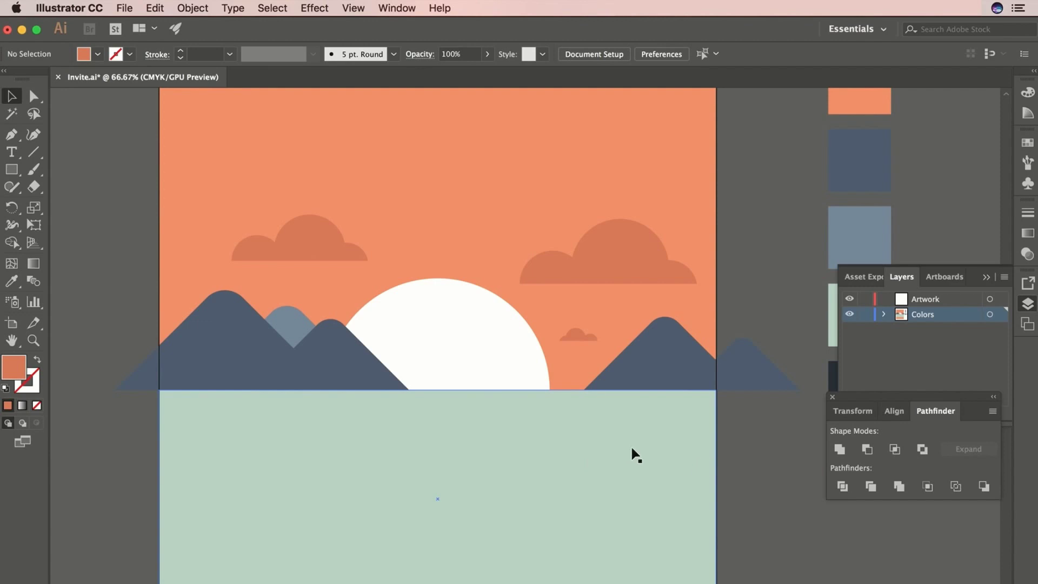
{"action": "scroll", "coordinate": [588, 440], "scroll_direction": "left", "scroll_amount": 2}
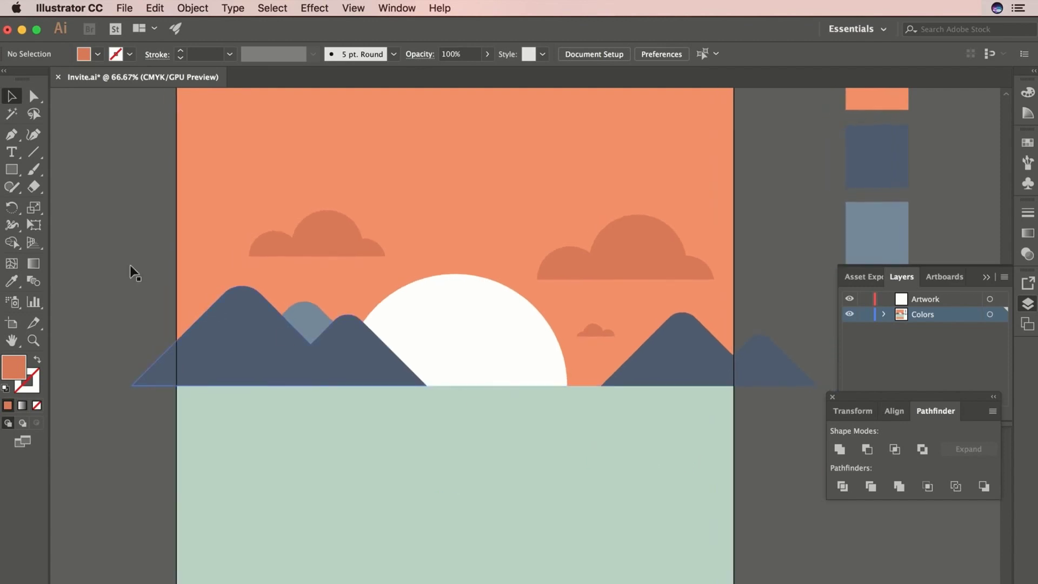
{"action": "left_click", "coordinate": [12, 135]}
{"action": "left_click", "coordinate": [9, 284]}
{"action": "left_click", "coordinate": [470, 348]}
{"action": "key", "text": "p"}
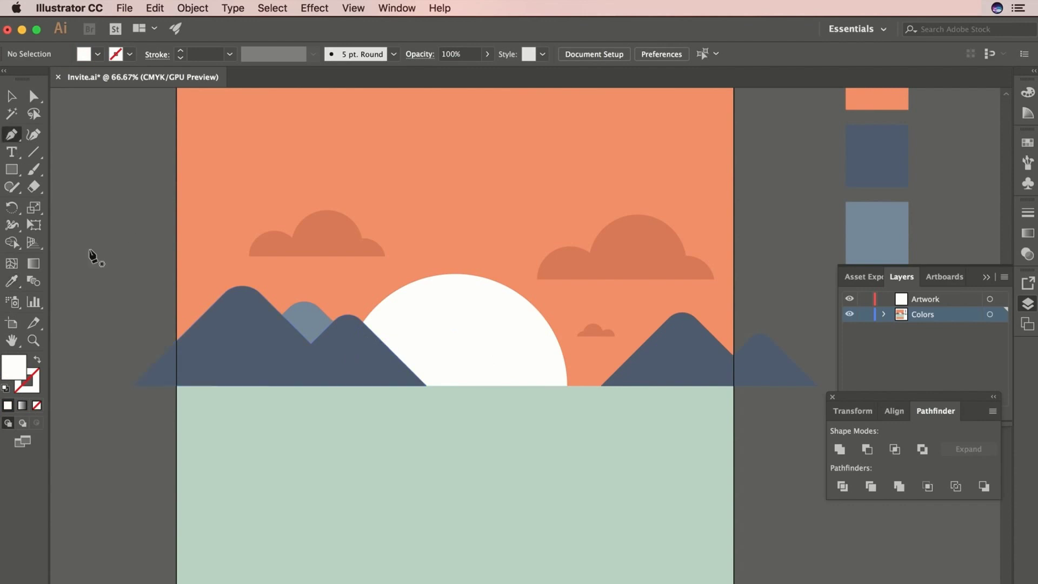
Step: Draw a closed white wave shape across the water, with a straight top edge and a curved, wavy lower edge
{"action": "left_click", "coordinate": [275, 448]}
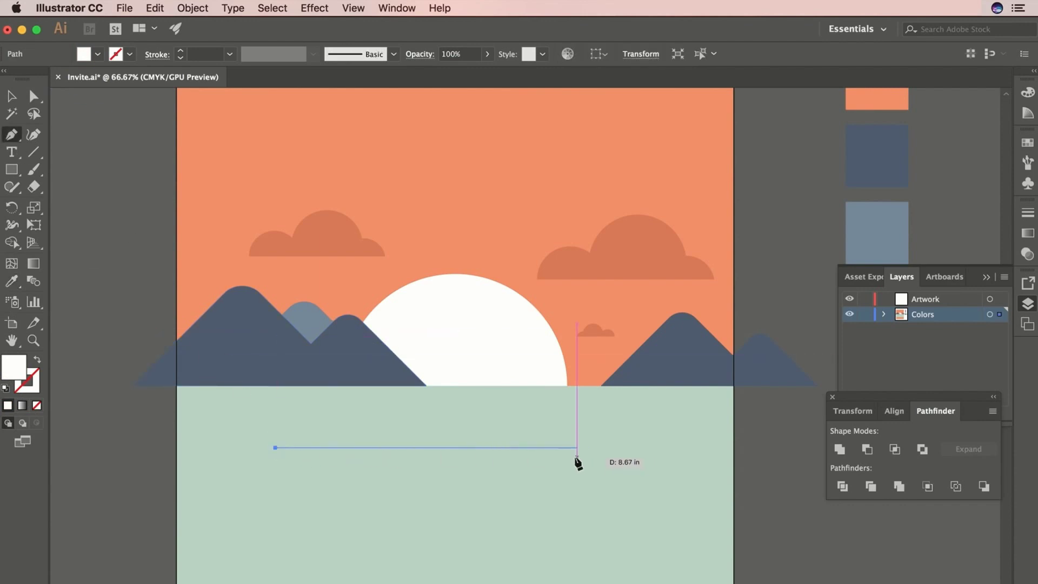
{"action": "left_click", "coordinate": [681, 447]}
{"action": "left_click_drag", "start_coordinate": [618, 467], "coordinate": [377, 468]}
{"action": "left_click", "coordinate": [494, 458]}
{"action": "left_click", "coordinate": [427, 472]}
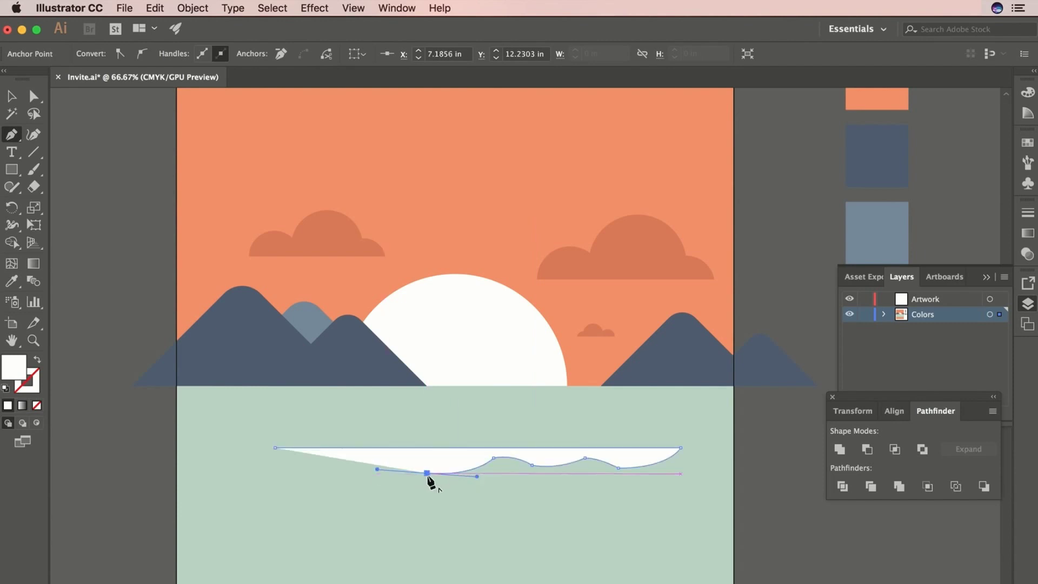
{"action": "left_click_drag", "start_coordinate": [378, 455], "coordinate": [266, 447]}
{"action": "left_click", "coordinate": [378, 455]}
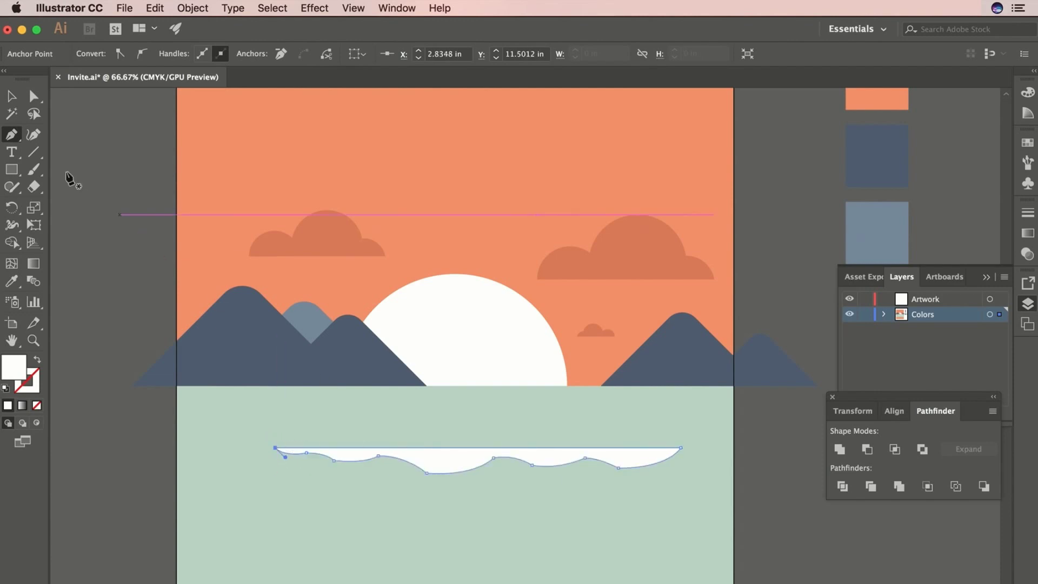
{"action": "left_click", "coordinate": [12, 97]}
{"action": "left_click", "coordinate": [768, 510]}
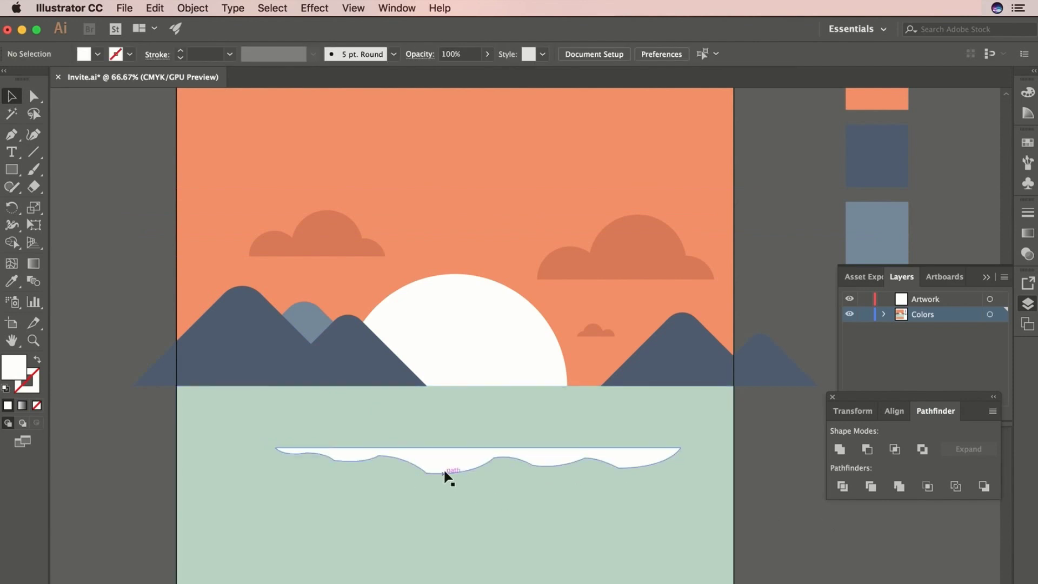
Step: Round off the sharp points along the wave's lower edge with the Smooth tool
{"action": "key", "text": "super+1"}
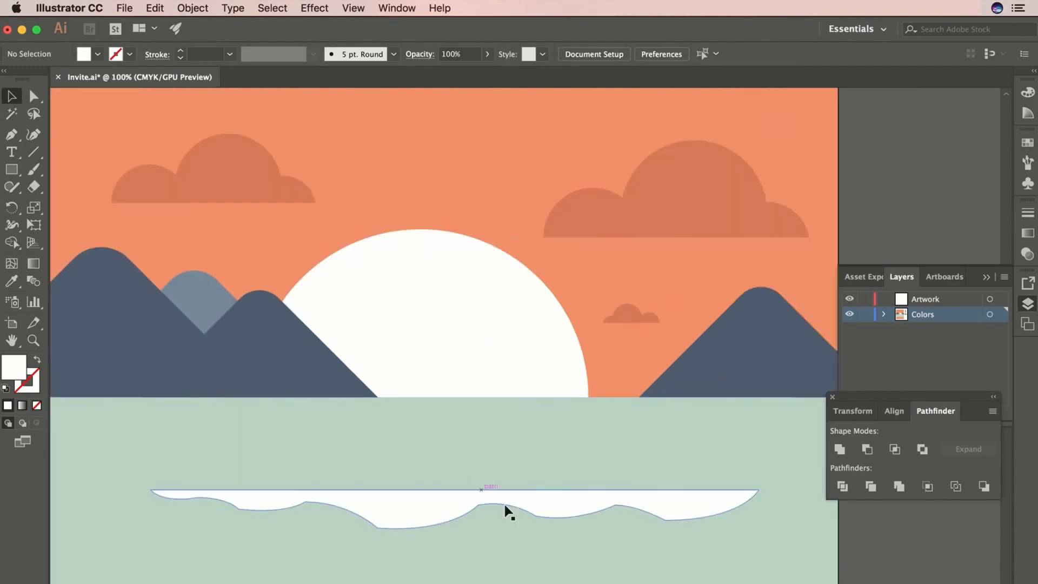
{"action": "left_click", "coordinate": [469, 416]}
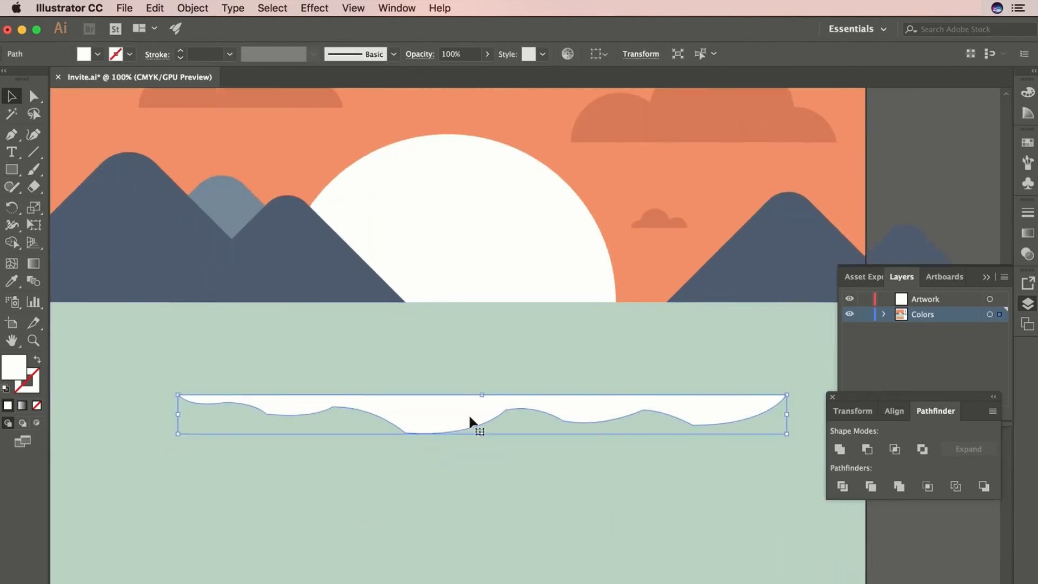
{"action": "left_click", "coordinate": [12, 186]}
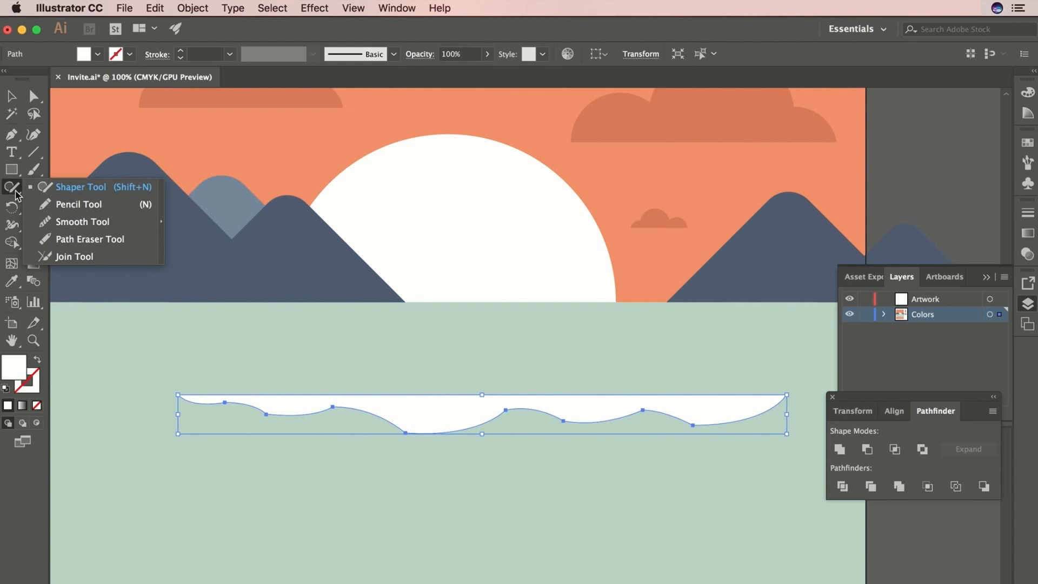
{"action": "left_click", "coordinate": [63, 222]}
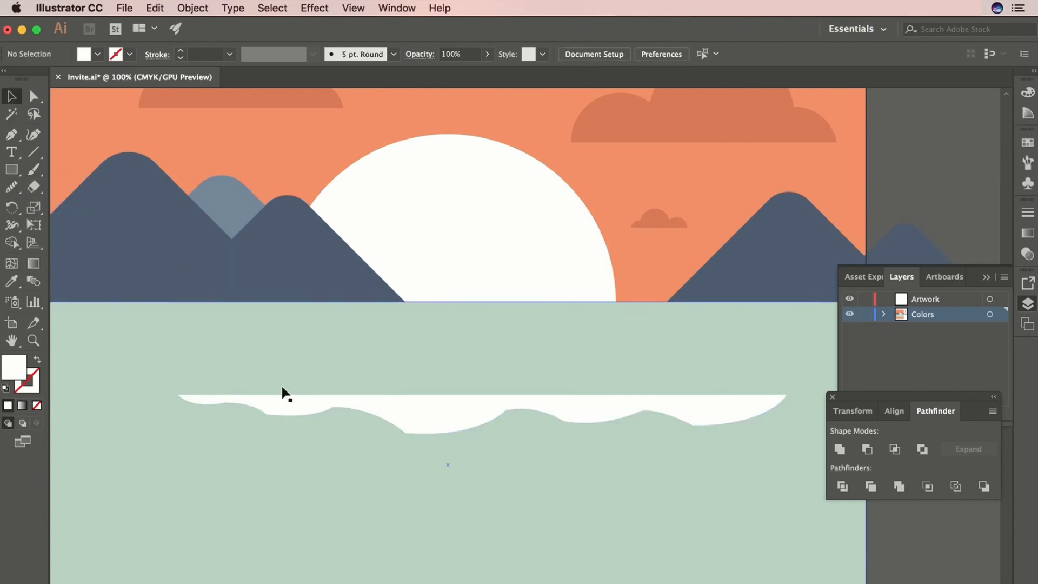
{"action": "left_click", "coordinate": [299, 402], "text": "super"}
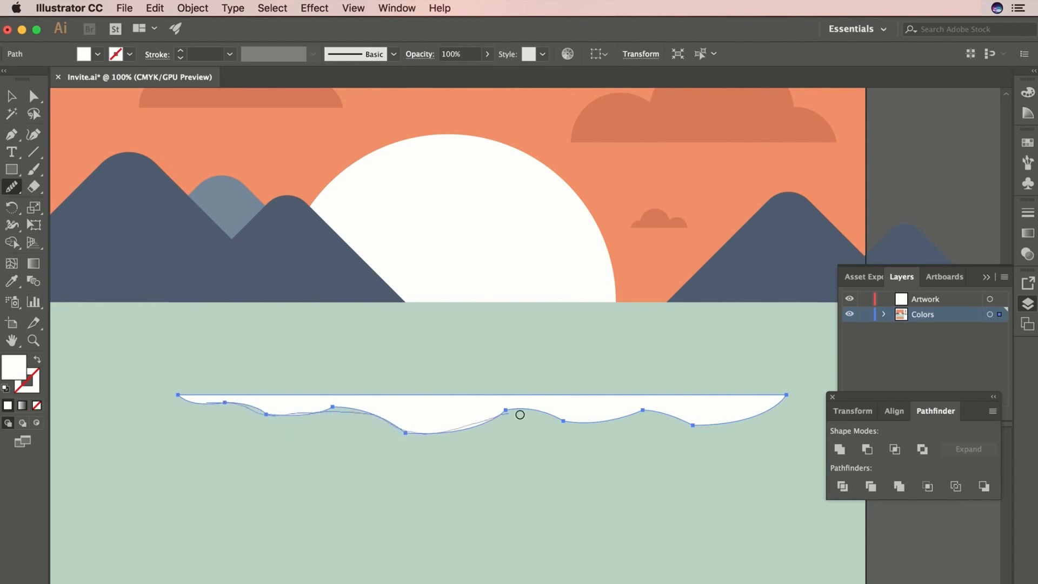
{"action": "left_click_drag", "start_coordinate": [649, 409], "coordinate": [718, 421]}
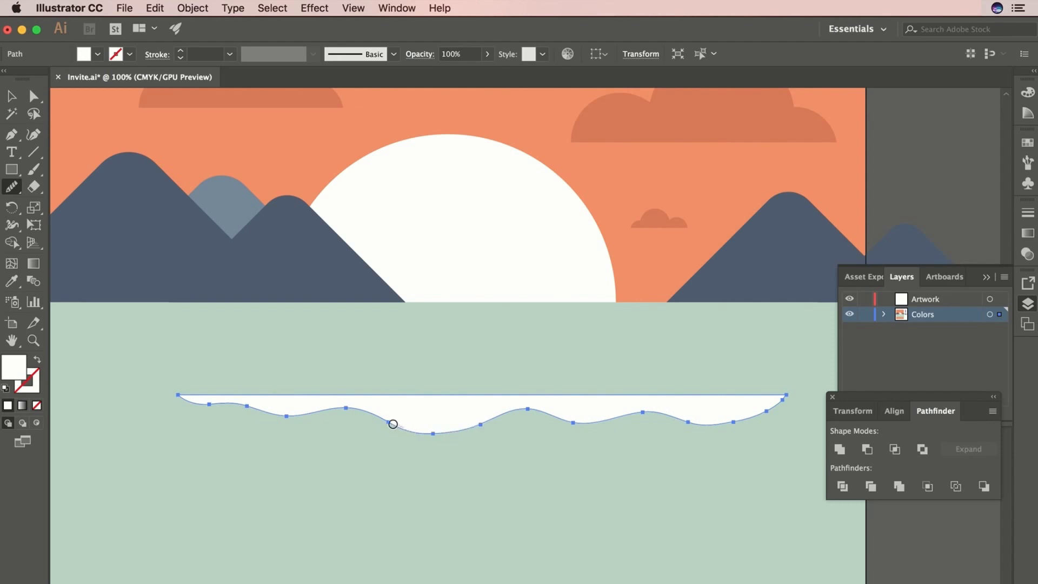
{"action": "key", "text": "v"}
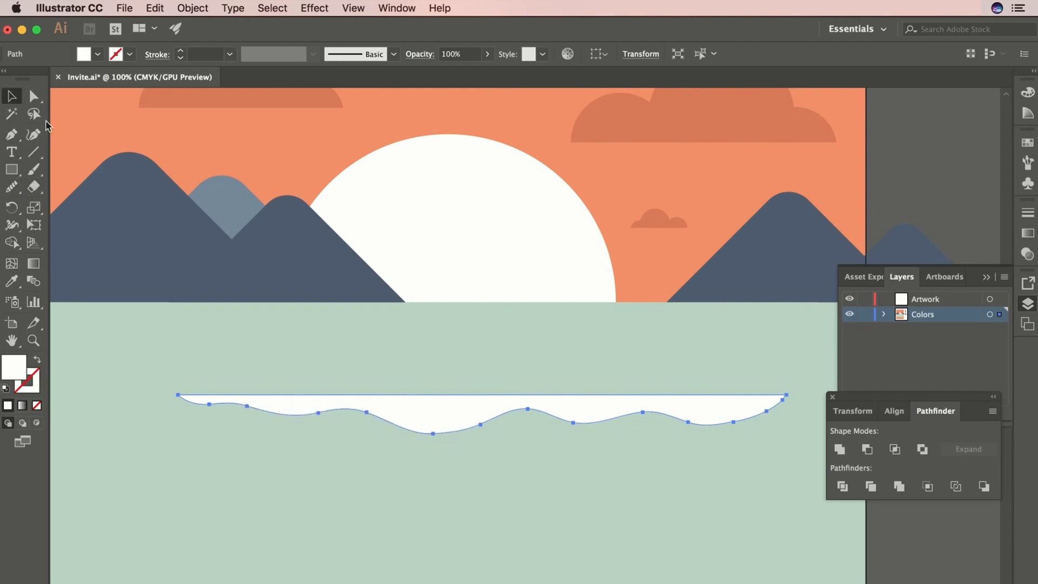
{"action": "key", "text": "super+minus"}
{"action": "left_click", "coordinate": [759, 370]}
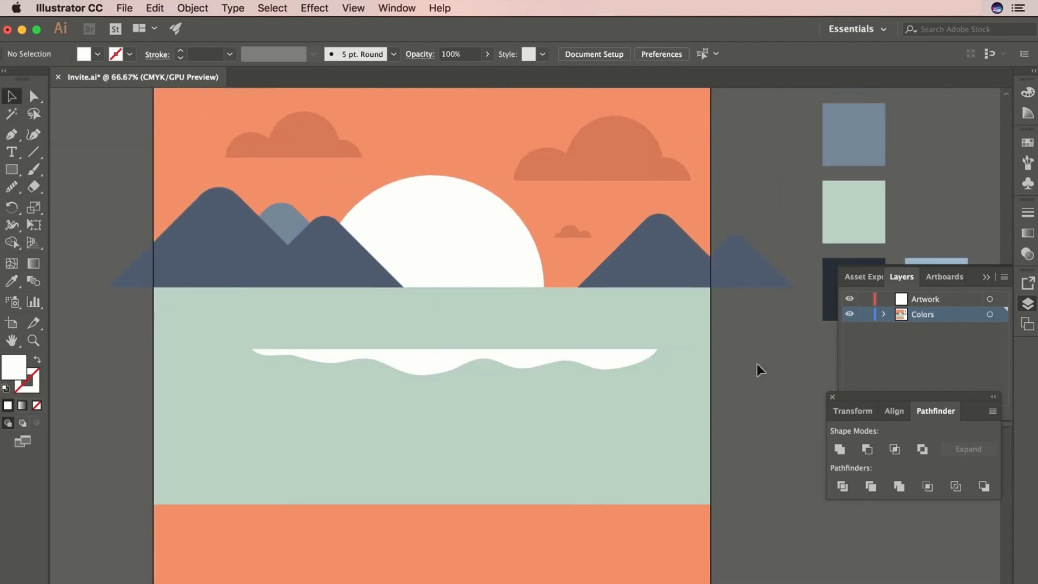
Step: Scale the wave down and place a smaller mirrored copy of it just below the left mountains
{"action": "left_click", "coordinate": [647, 356]}
{"action": "left_click_drag", "start_coordinate": [656, 374], "coordinate": [567, 369]}
{"action": "left_click_drag", "start_coordinate": [456, 363], "coordinate": [455, 425]}
{"action": "left_click_drag", "start_coordinate": [567, 432], "coordinate": [473, 424]}
{"action": "right_click", "coordinate": [439, 415]}
{"action": "left_click_drag", "start_coordinate": [354, 422], "coordinate": [276, 311]}
{"action": "left_click_drag", "start_coordinate": [394, 312], "coordinate": [378, 309]}
{"action": "key", "text": "super+shift+a"}
Step: Draw a second white wave with a straight top and wavy, smoothed lower edge in the right part of the water
{"action": "key", "text": "super+plus"}
{"action": "key", "text": "p"}
{"action": "left_click", "coordinate": [425, 331]}
{"action": "left_click", "coordinate": [657, 352]}
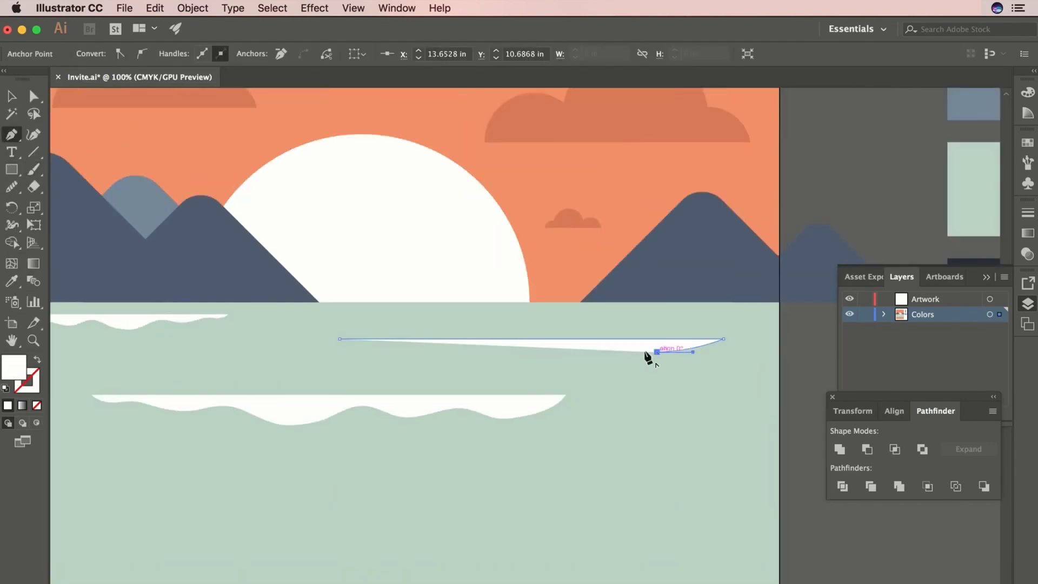
{"action": "left_click", "coordinate": [604, 345]}
{"action": "left_click", "coordinate": [532, 357]}
{"action": "left_click", "coordinate": [484, 349]}
{"action": "left_click", "coordinate": [415, 344]}
{"action": "left_click", "coordinate": [415, 344]}
{"action": "left_click_drag", "start_coordinate": [375, 348], "coordinate": [358, 345]}
{"action": "left_click_drag", "start_coordinate": [339, 339], "coordinate": [327, 340]}
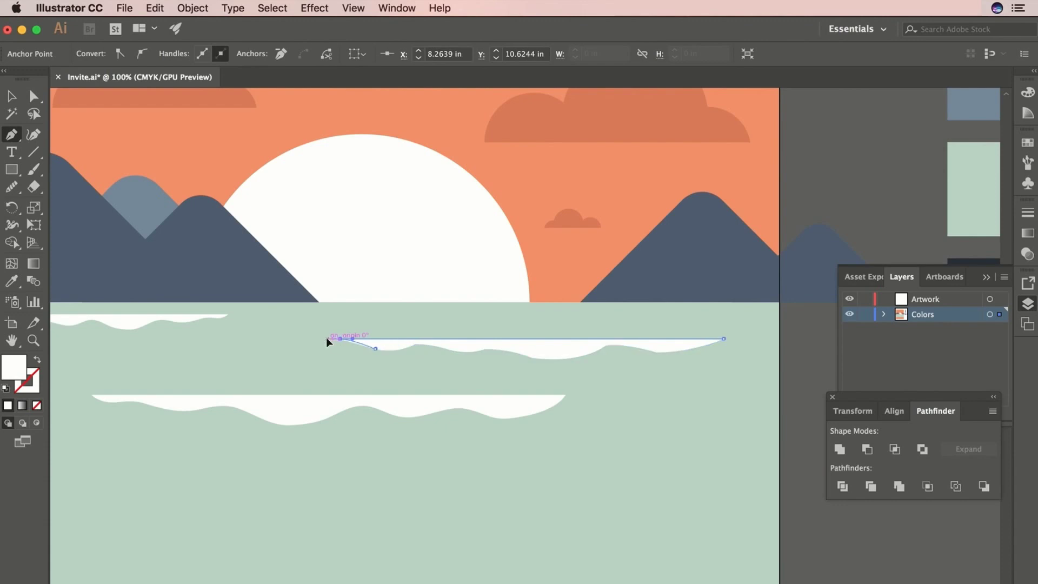
{"action": "key", "text": "n"}
{"action": "key", "text": "v"}
Step: Shrink the second wave below the right mountain and place an enlarged, mirrored copy of it in the lower water
{"action": "key", "text": "super+minus"}
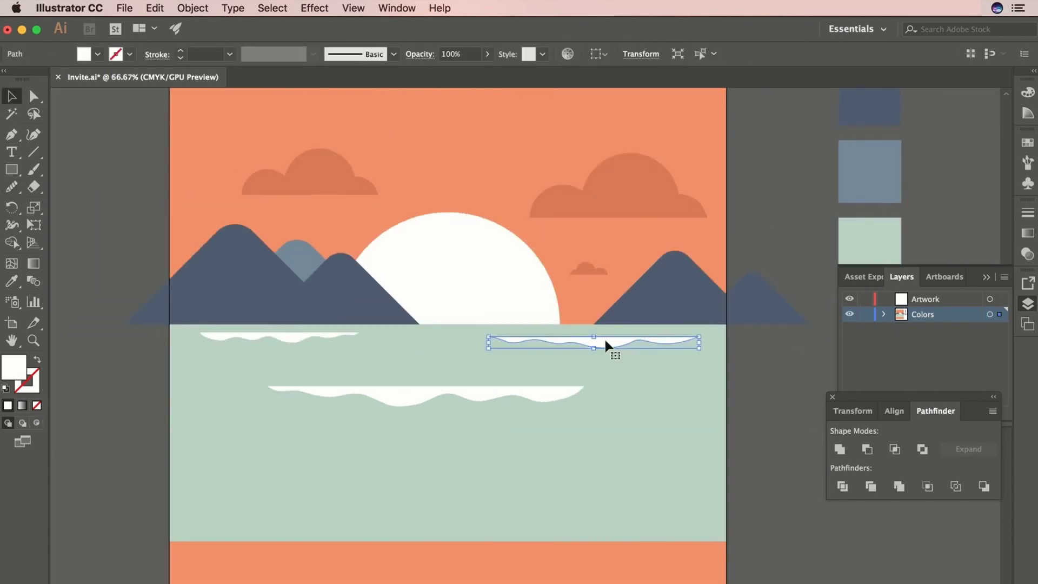
{"action": "right_click", "coordinate": [494, 456]}
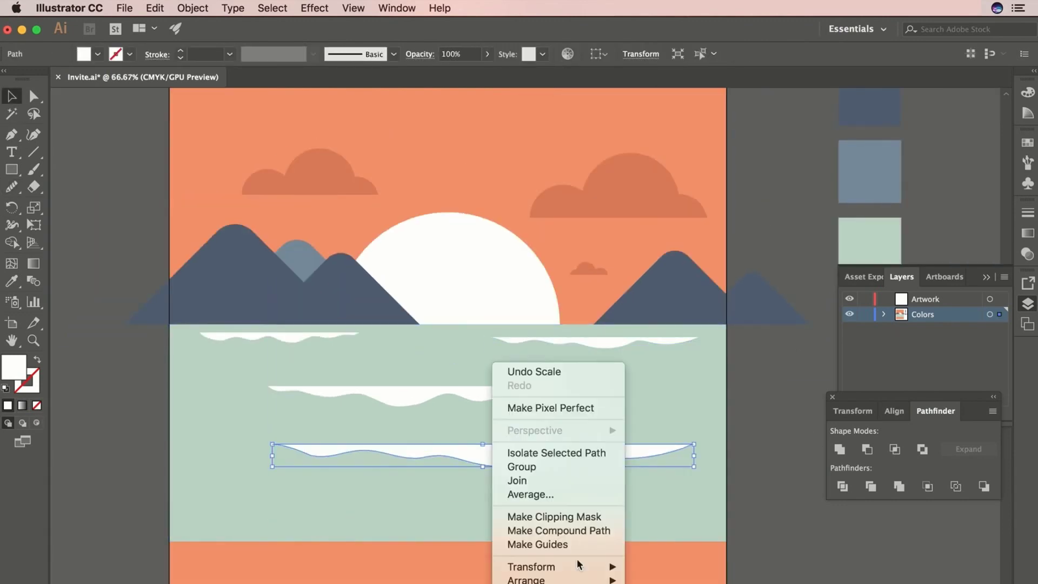
{"action": "left_click", "coordinate": [546, 566]}
{"action": "left_click", "coordinate": [659, 513]}
{"action": "left_click", "coordinate": [212, 311]}
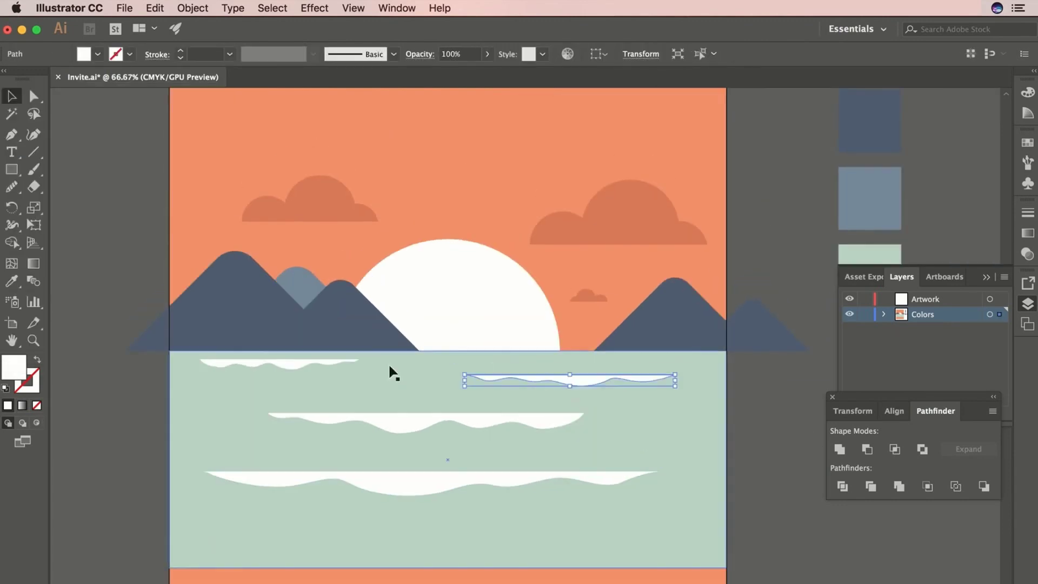
Step: Shorten the seafoam water rectangle by raising its bottom edge
{"action": "left_click_drag", "start_coordinate": [448, 487], "coordinate": [452, 456]}
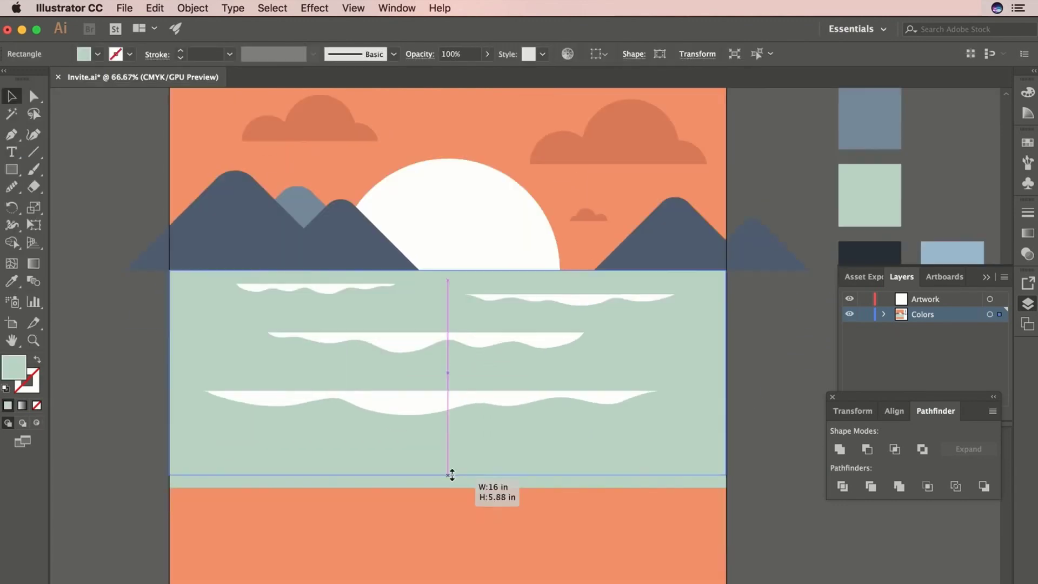
{"action": "left_click", "coordinate": [767, 389]}
Step: Draw a full-width rectangle in the light blue swatch colour from the water's bottom edge to the bottom of the artboard
{"action": "left_click_drag", "start_coordinate": [766, 389], "coordinate": [580, 540]}
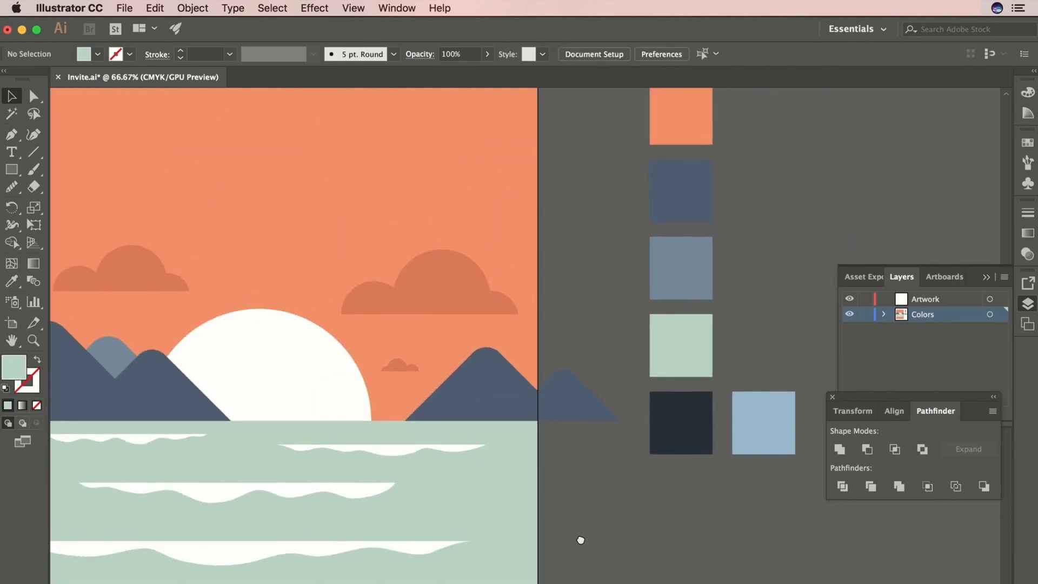
{"action": "left_click", "coordinate": [744, 451]}
{"action": "scroll", "coordinate": [690, 514], "scroll_direction": "down", "scroll_amount": 6}
{"action": "scroll", "coordinate": [690, 514], "scroll_direction": "left", "scroll_amount": 4}
{"action": "left_click", "coordinate": [12, 169]}
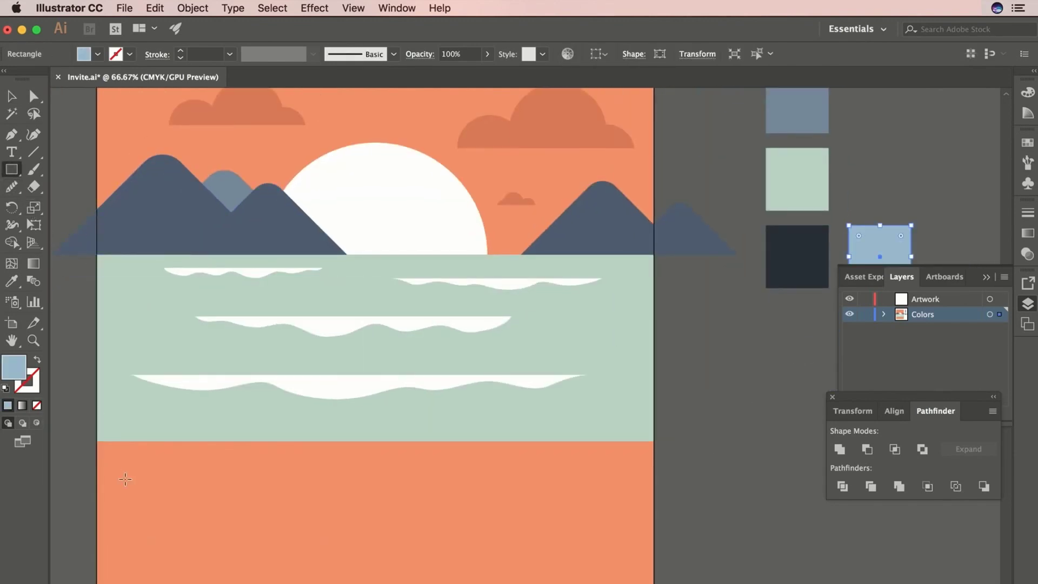
{"action": "left_click_drag", "start_coordinate": [97, 438], "coordinate": [654, 583]}
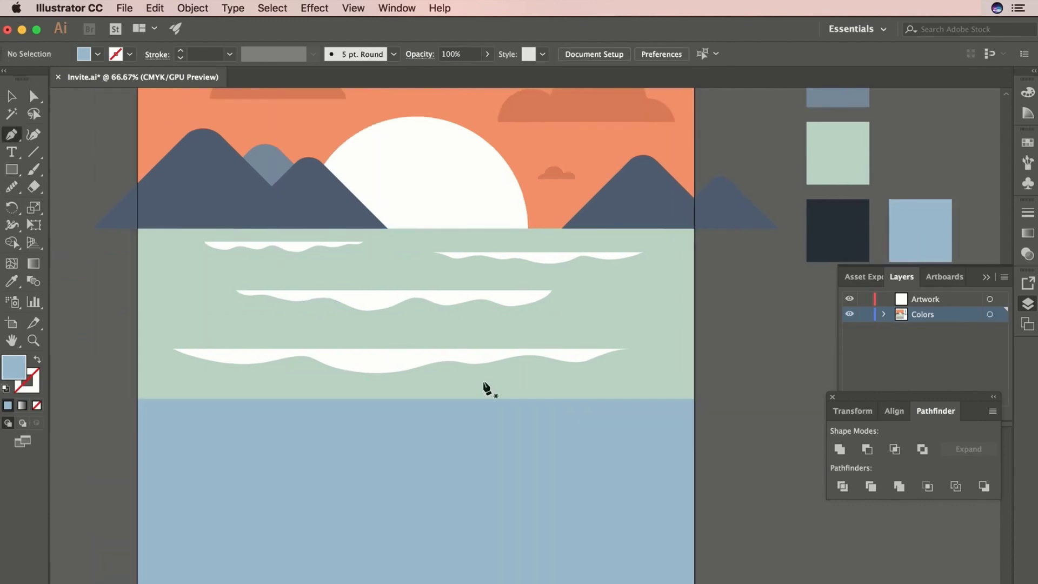
Step: Draw a slim, pointed light blue blade about 6.9 in tall beside the artboard, with both sides curving outward
{"action": "left_click_drag", "start_coordinate": [582, 416], "coordinate": [394, 380]}
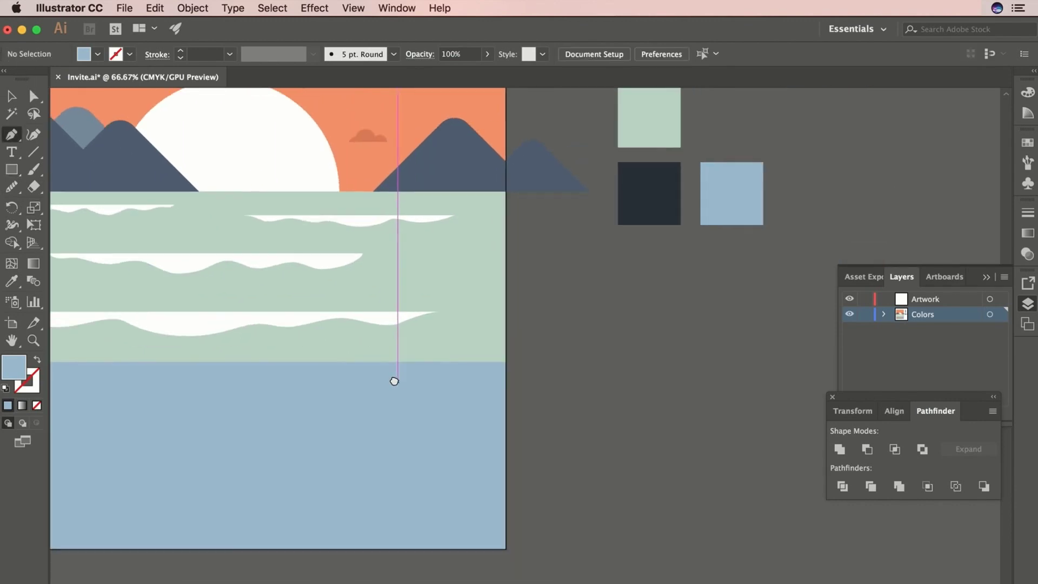
{"action": "left_click", "coordinate": [557, 517]}
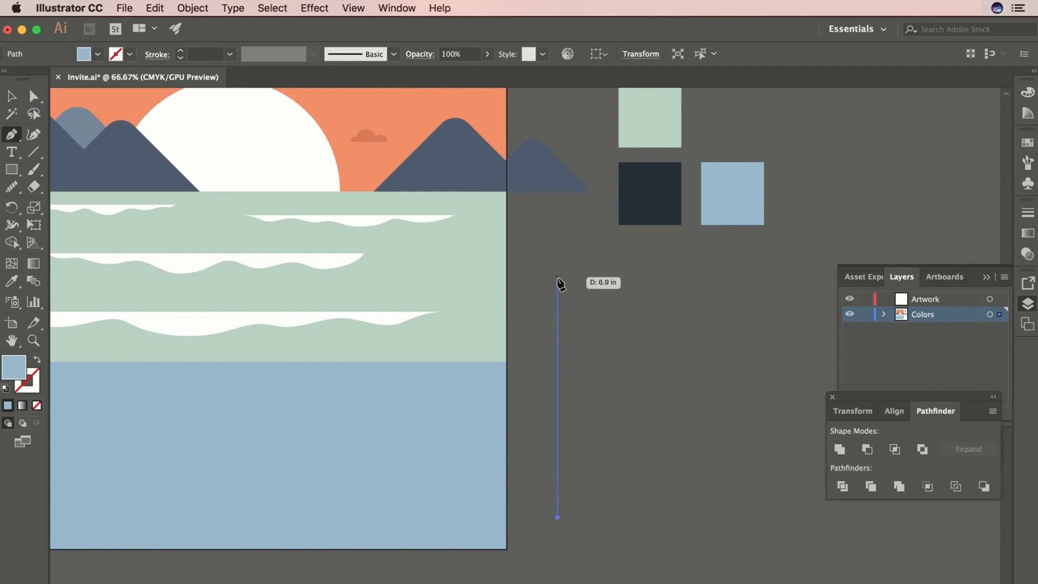
{"action": "left_click_drag", "start_coordinate": [557, 277], "coordinate": [575, 164]}
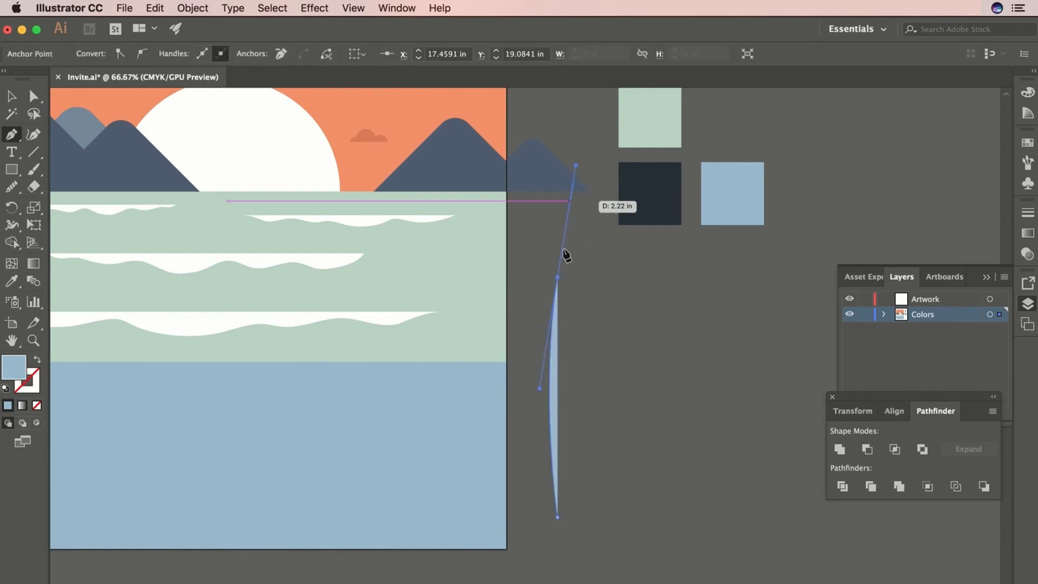
{"action": "left_click_drag", "start_coordinate": [557, 517], "coordinate": [535, 582]}
{"action": "scroll", "coordinate": [527, 318], "scroll_direction": "down", "scroll_amount": 5}
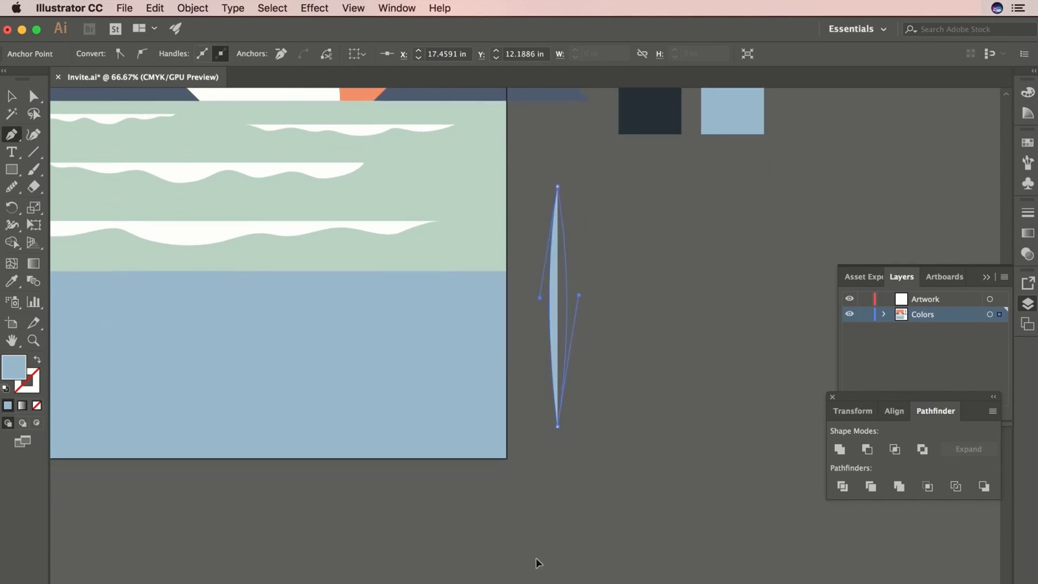
{"action": "key", "text": "v"}
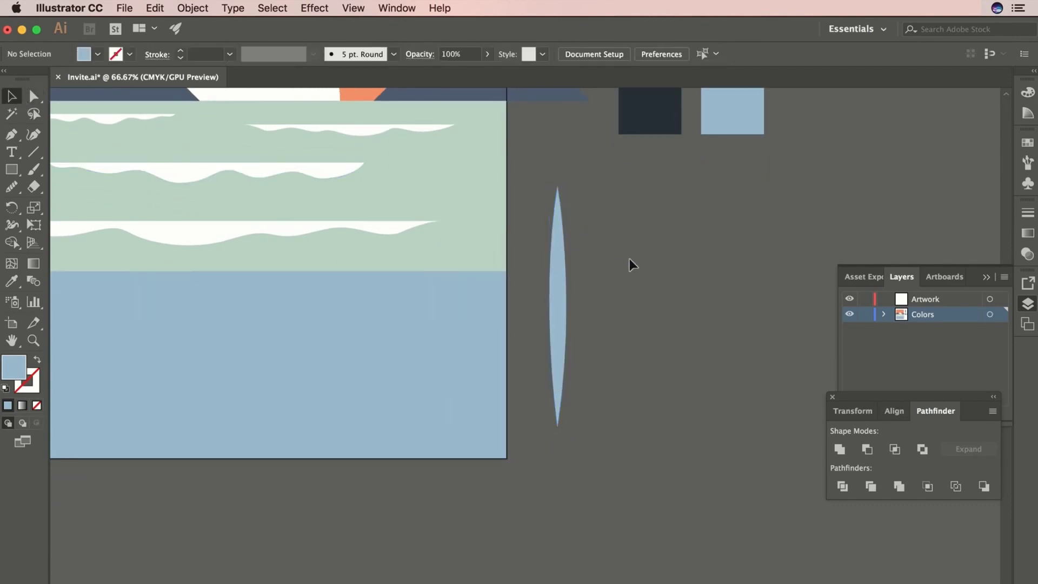
{"action": "left_click", "coordinate": [621, 261]}
Step: Place a duplicate of the light blue blade rotated slightly counterclockwise about its bottom tip
{"action": "scroll", "coordinate": [529, 326], "scroll_direction": "up", "scroll_amount": 3}
{"action": "scroll", "coordinate": [529, 325], "scroll_direction": "left", "scroll_amount": 2}
{"action": "left_click_drag", "start_coordinate": [521, 335], "coordinate": [558, 327]}
{"action": "left_click_drag", "start_coordinate": [591, 318], "coordinate": [457, 357]}
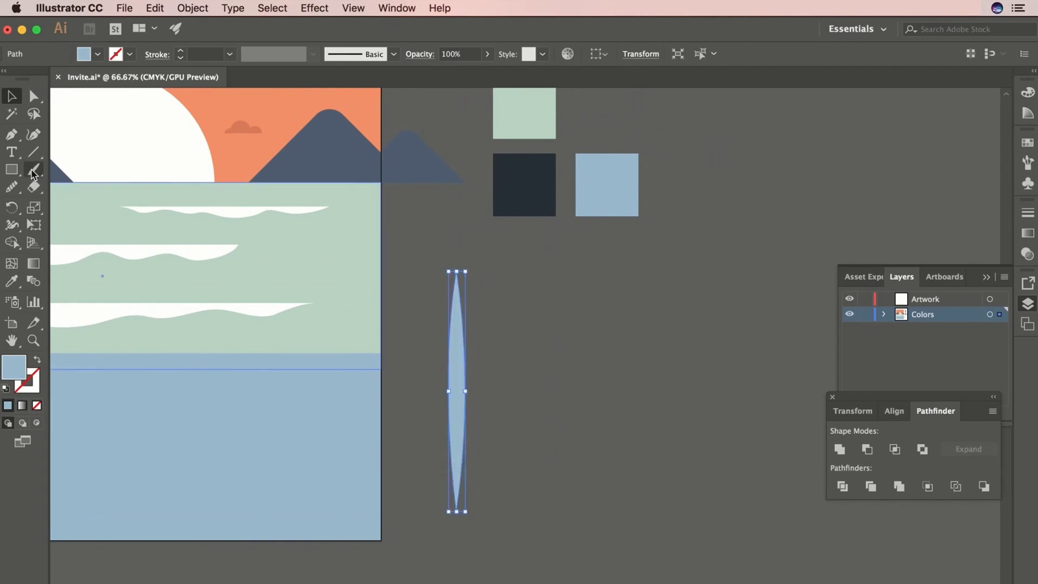
{"action": "left_click", "coordinate": [11, 207]}
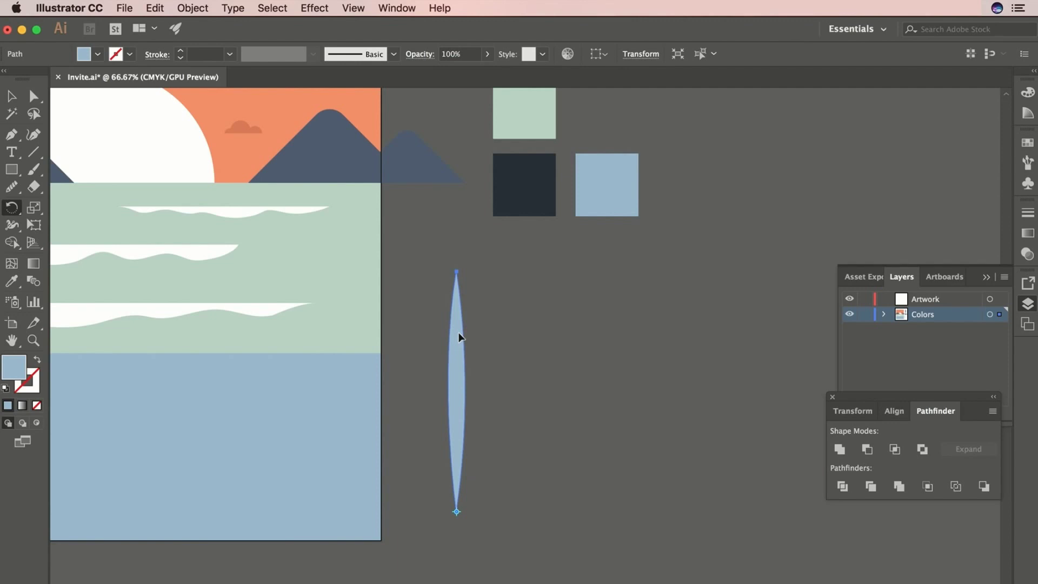
{"action": "mouse_move", "coordinate": [457, 332]}
{"action": "left_mouse_down"}
{"action": "mouse_move", "coordinate": [420, 338]}
{"action": "mouse_move", "coordinate": [484, 339]}
{"action": "mouse_move", "coordinate": [437, 330]}
{"action": "left_mouse_up"}
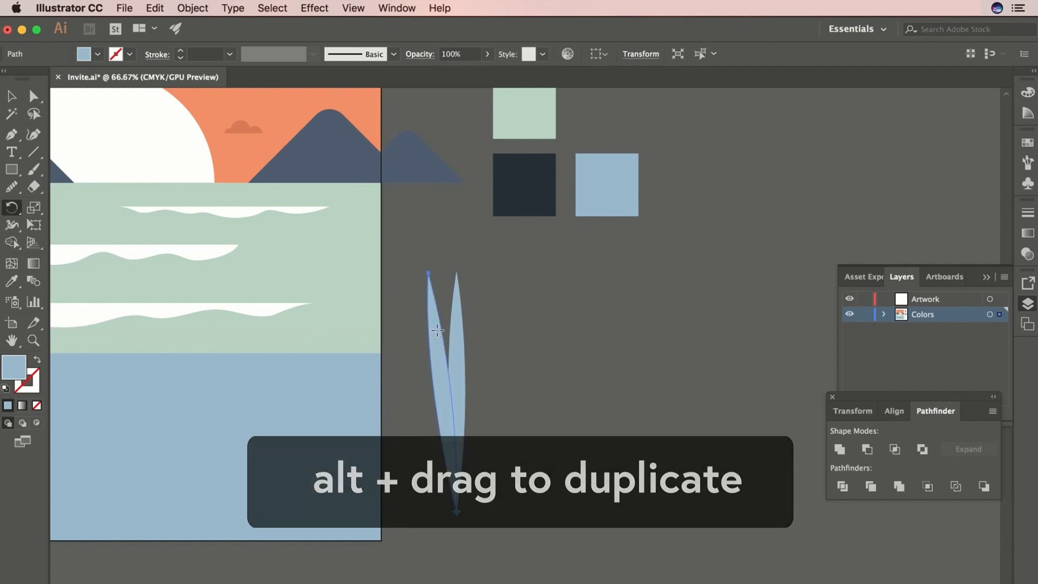
Step: Repeat the rotated duplication until the blades form a full circle around the shared bottom tip
{"action": "key", "text": "super+d"}
{"action": "key", "text": "super+d"}
{"action": "key", "text": "super+d"}
{"action": "key", "text": "super+d"}
{"action": "key", "text": "super+d"}
{"action": "key", "text": "super+d"}
{"action": "key", "text": "super+d"}
{"action": "key", "text": "super+d"}
{"action": "key", "text": "super+d"}
{"action": "key", "text": "super+d"}
{"action": "key", "text": "super+d"}
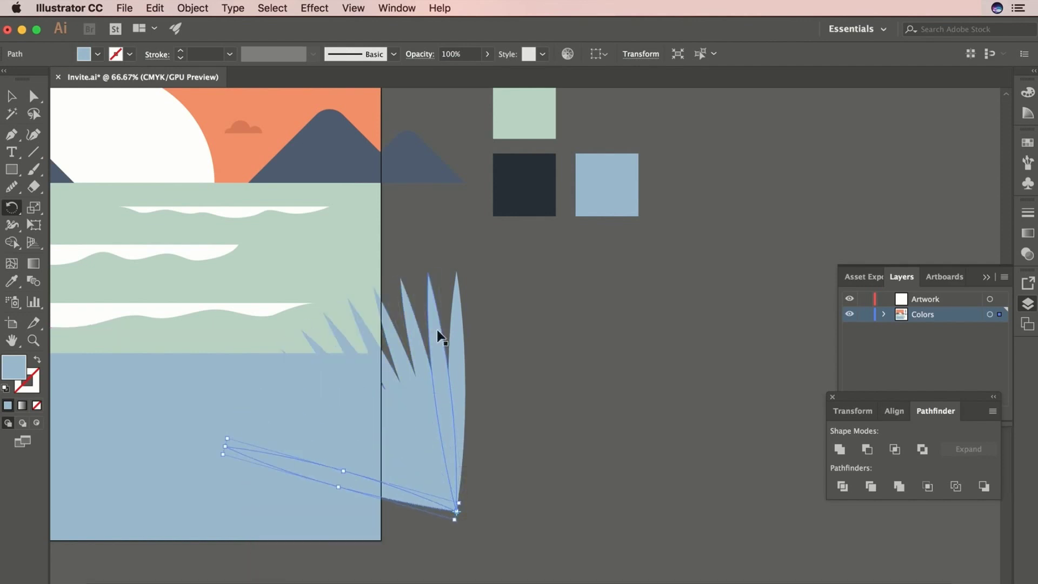
{"action": "key", "text": "super+d"}
{"action": "key", "text": "super+d"}
{"action": "key", "text": "super+d"}
{"action": "key", "text": "super+d"}
{"action": "key", "text": "super+d"}
{"action": "key", "text": "super+d"}
{"action": "key", "text": "super+d"}
{"action": "key", "text": "super+d"}
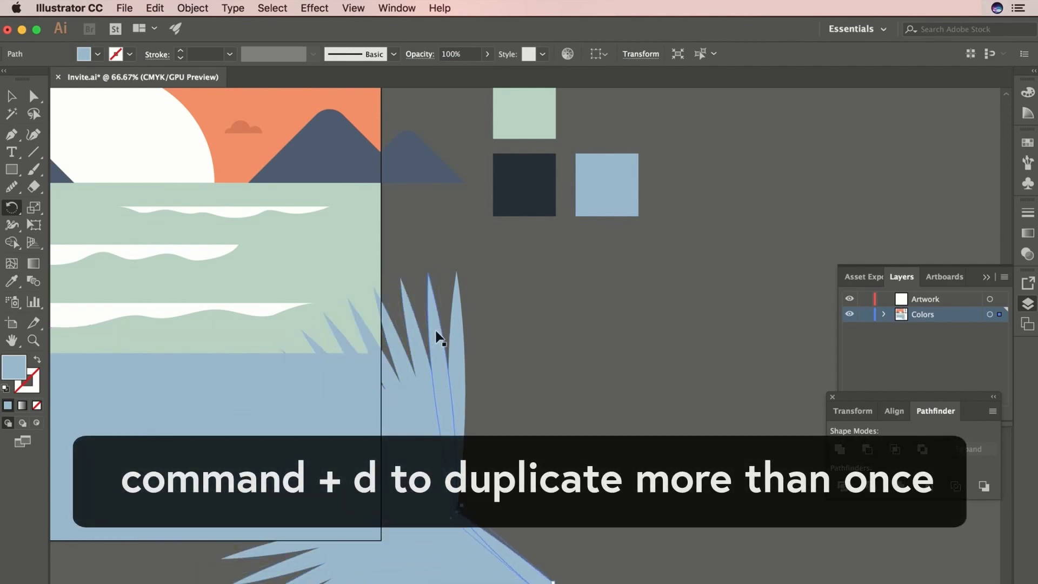
{"action": "key", "text": "super+d"}
{"action": "key", "text": "super+d"}
{"action": "key", "text": "super+d"}
{"action": "key", "text": "super+d"}
{"action": "key", "text": "super+d"}
{"action": "key", "text": "super+d"}
{"action": "key", "text": "super+d"}
{"action": "key", "text": "super+d"}
{"action": "key", "text": "super+d"}
{"action": "key", "text": "super+d"}
{"action": "key", "text": "super+d"}
{"action": "key", "text": "super+d"}
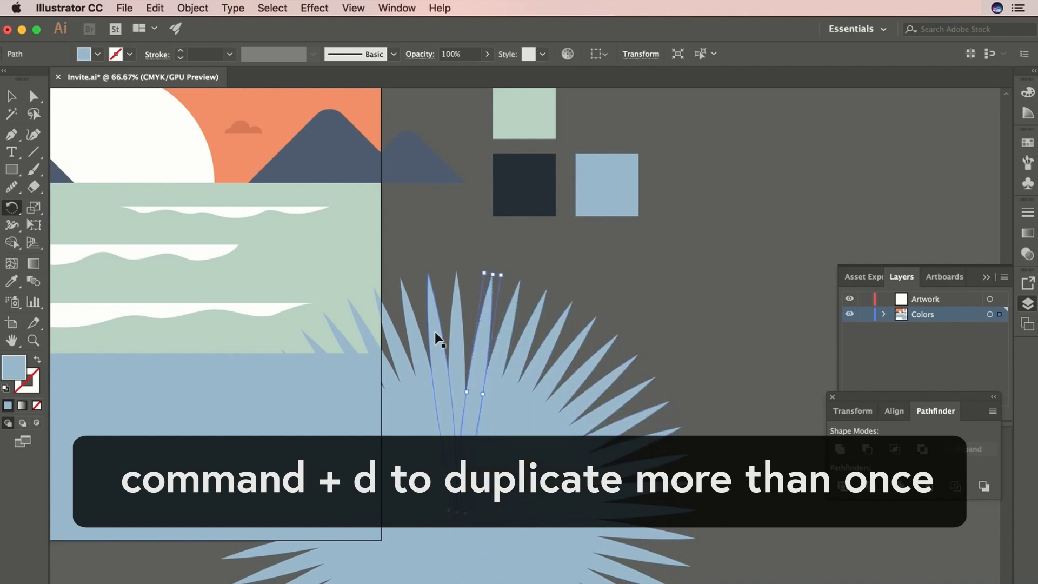
Step: Delete the blades on one side of the circle and merge the remaining ones into an upward-facing half-circle fan
{"action": "left_click", "coordinate": [10, 95]}
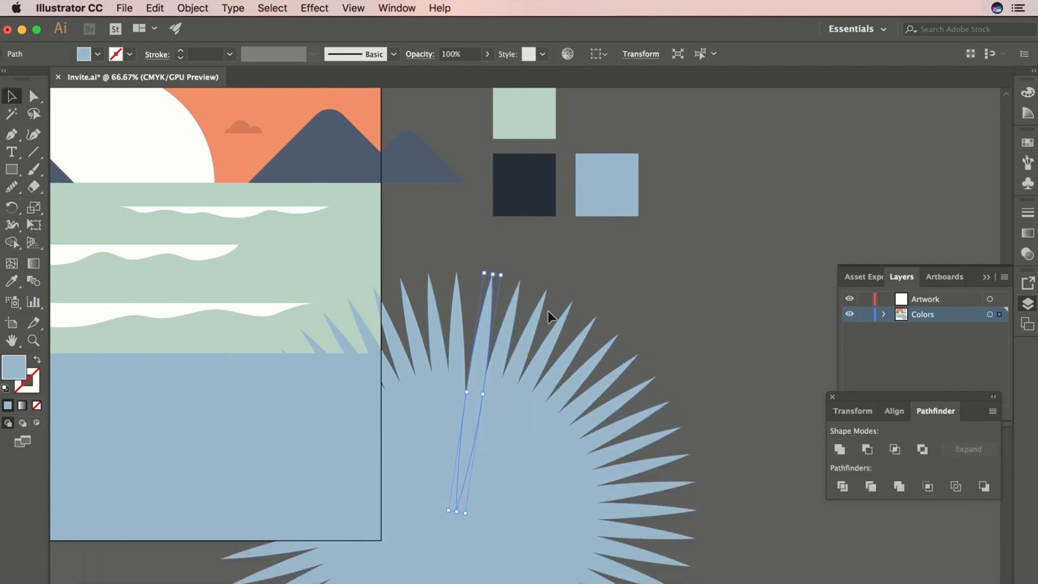
{"action": "left_click_drag", "start_coordinate": [547, 310], "coordinate": [532, 198]}
{"action": "key", "text": "Delete"}
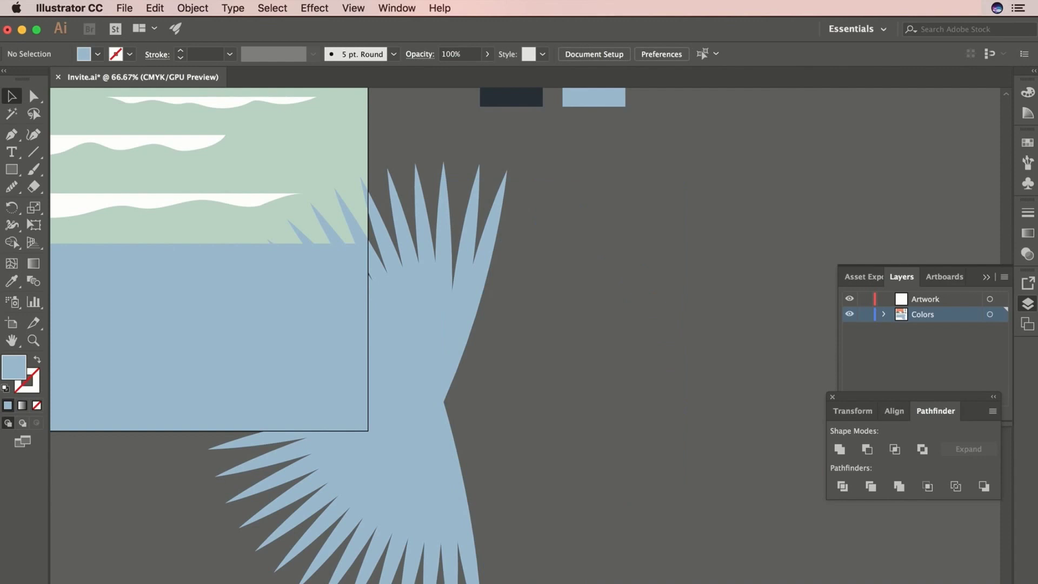
{"action": "left_click", "coordinate": [339, 553]}
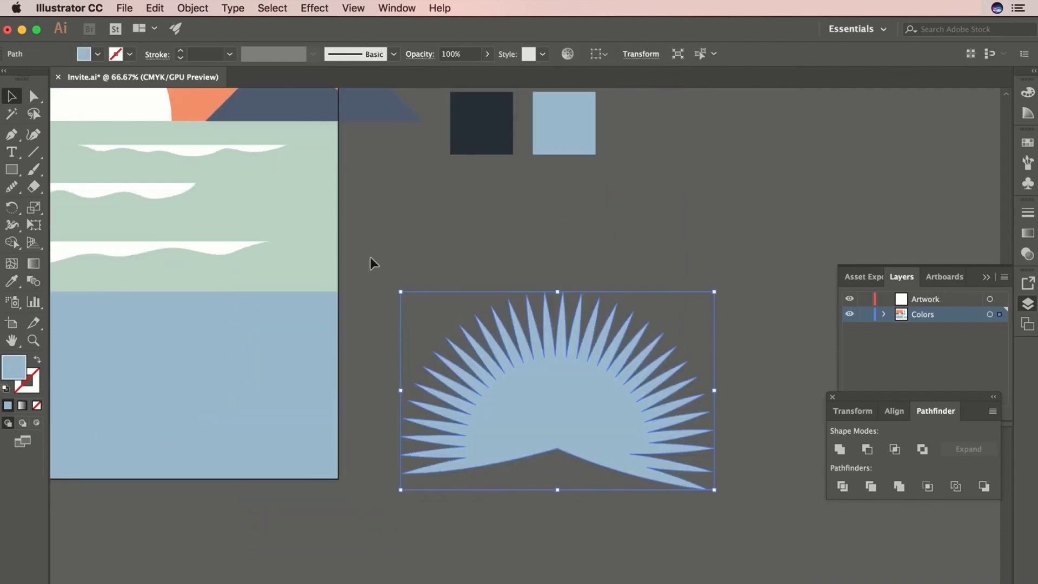
Step: Fill the spiky fan with the dark navy swatch colour
{"action": "left_click_drag", "start_coordinate": [395, 284], "coordinate": [474, 299]}
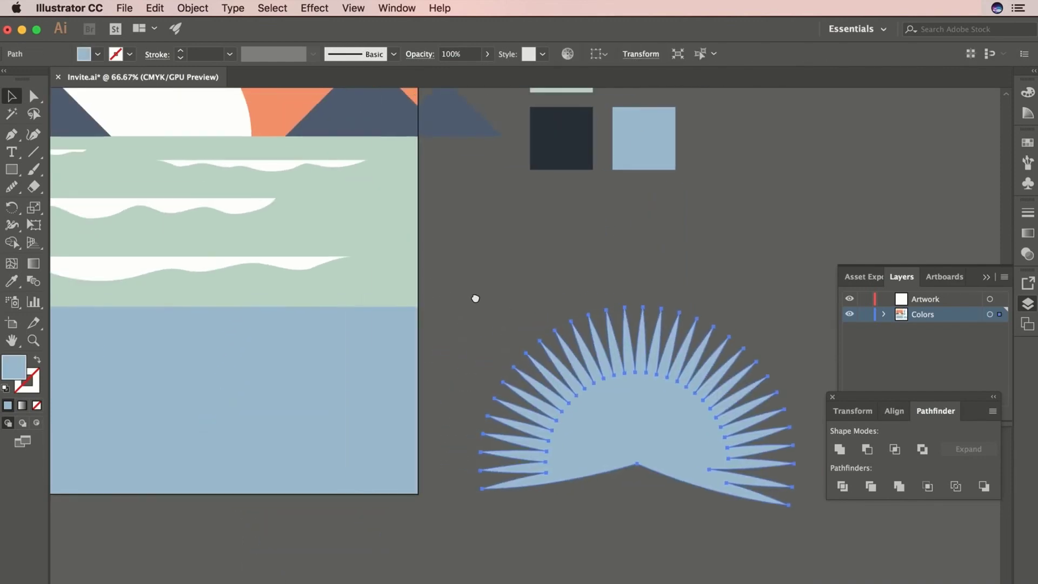
{"action": "left_click", "coordinate": [12, 280]}
{"action": "left_click_drag", "start_coordinate": [474, 257], "coordinate": [489, 306]}
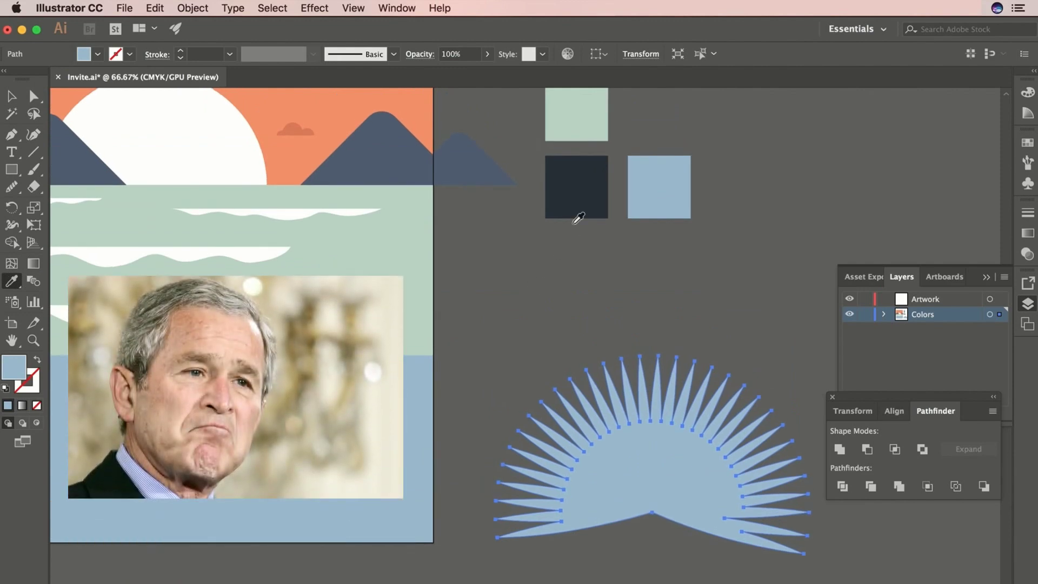
{"action": "left_click", "coordinate": [578, 203]}
Step: Place the spiky fan over the lower-left part of the light blue foreground, extending past the artboard's bottom edge
{"action": "key", "text": "v"}
{"action": "left_click_drag", "start_coordinate": [447, 293], "coordinate": [563, 267]}
{"action": "left_click_drag", "start_coordinate": [752, 436], "coordinate": [318, 459]}
{"action": "left_click_drag", "start_coordinate": [466, 443], "coordinate": [683, 412]}
{"action": "left_click_drag", "start_coordinate": [406, 513], "coordinate": [375, 539]}
{"action": "scroll", "coordinate": [463, 548], "scroll_direction": "right", "scroll_amount": 3}
{"action": "left_click_drag", "start_coordinate": [448, 498], "coordinate": [368, 446]}
{"action": "left_click_drag", "start_coordinate": [526, 304], "coordinate": [505, 317]}
{"action": "left_click_drag", "start_coordinate": [413, 463], "coordinate": [357, 463]}
{"action": "left_click", "coordinate": [704, 524]}
{"action": "scroll", "coordinate": [704, 524], "scroll_direction": "right", "scroll_amount": 3}
{"action": "left_click", "coordinate": [624, 527]}
{"action": "scroll", "coordinate": [643, 540], "scroll_direction": "up", "scroll_amount": 3}
{"action": "scroll", "coordinate": [643, 541], "scroll_direction": "right", "scroll_amount": 2}
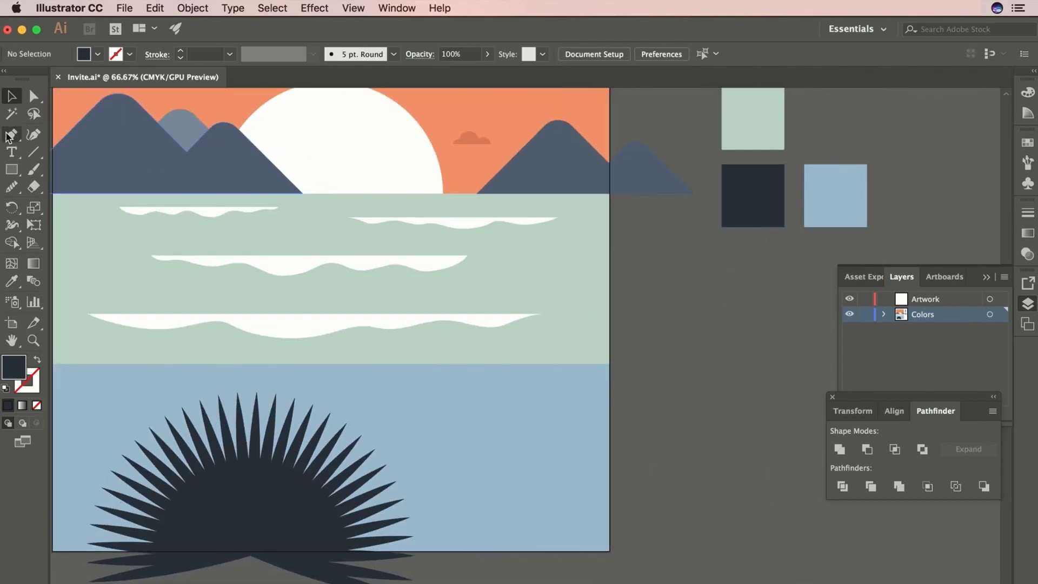
Step: Draw a dark navy pointed leaf about 4.6 in tall beside the artboard, with outward-curving sides and a flat base
{"action": "left_click", "coordinate": [679, 508]}
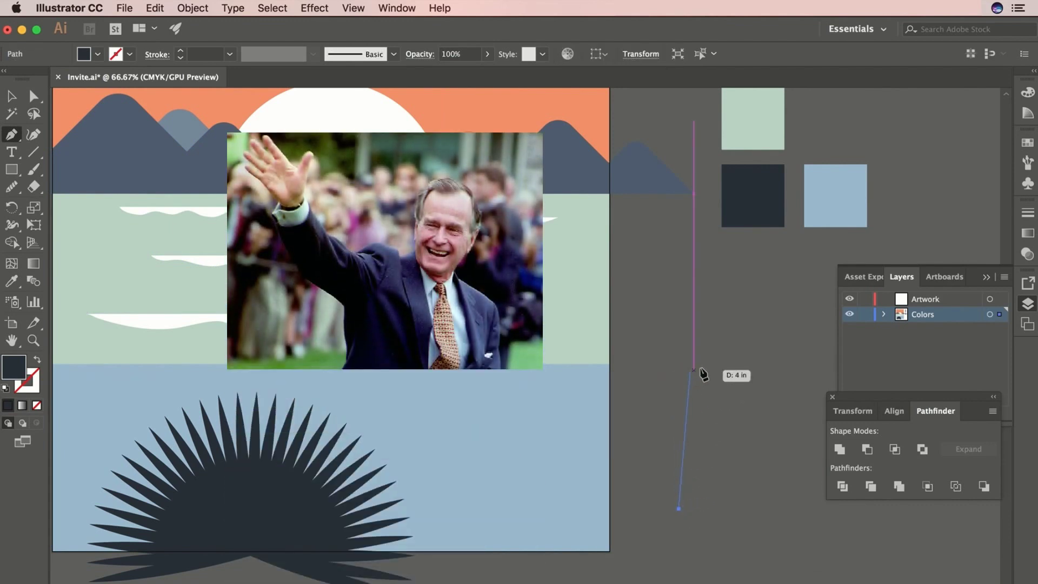
{"action": "left_click_drag", "start_coordinate": [727, 293], "coordinate": [725, 303]}
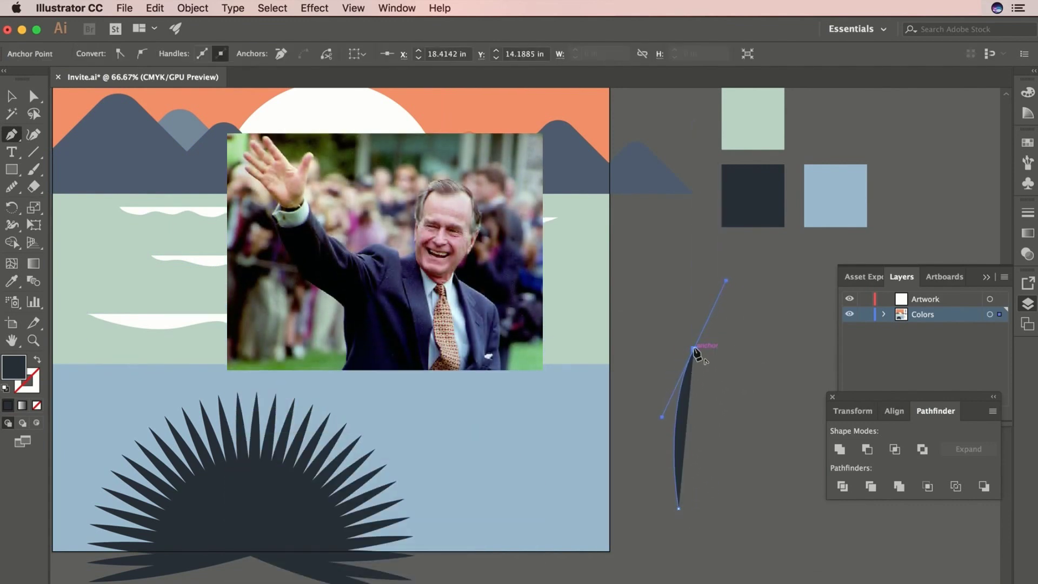
{"action": "left_click", "coordinate": [694, 349]}
{"action": "left_click_drag", "start_coordinate": [727, 508], "coordinate": [716, 577]}
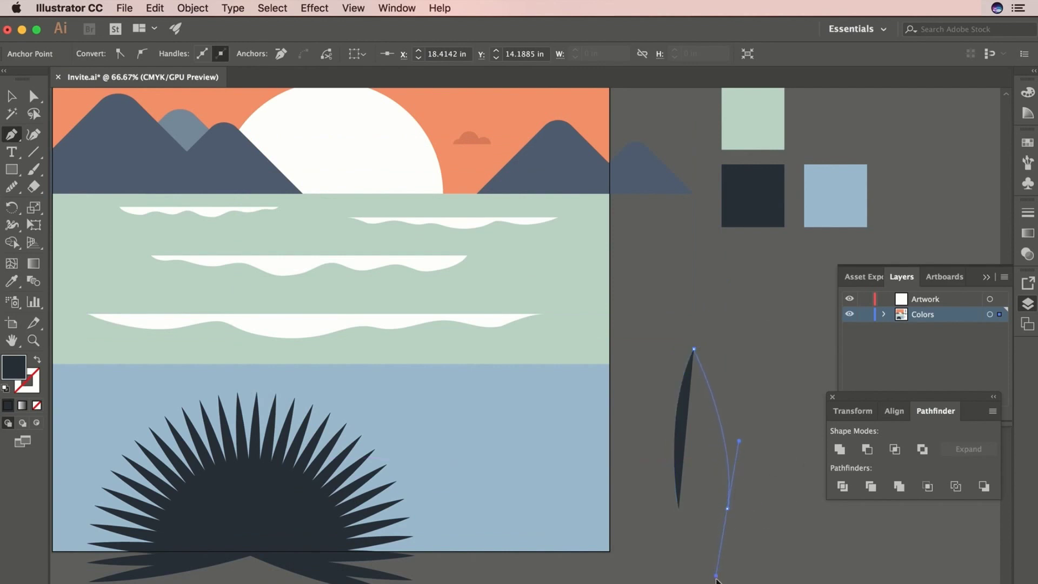
Step: Narrow the leaf's base to about 1.2 in by moving its bottom corners, and centre the tip above it
{"action": "left_click", "coordinate": [34, 96]}
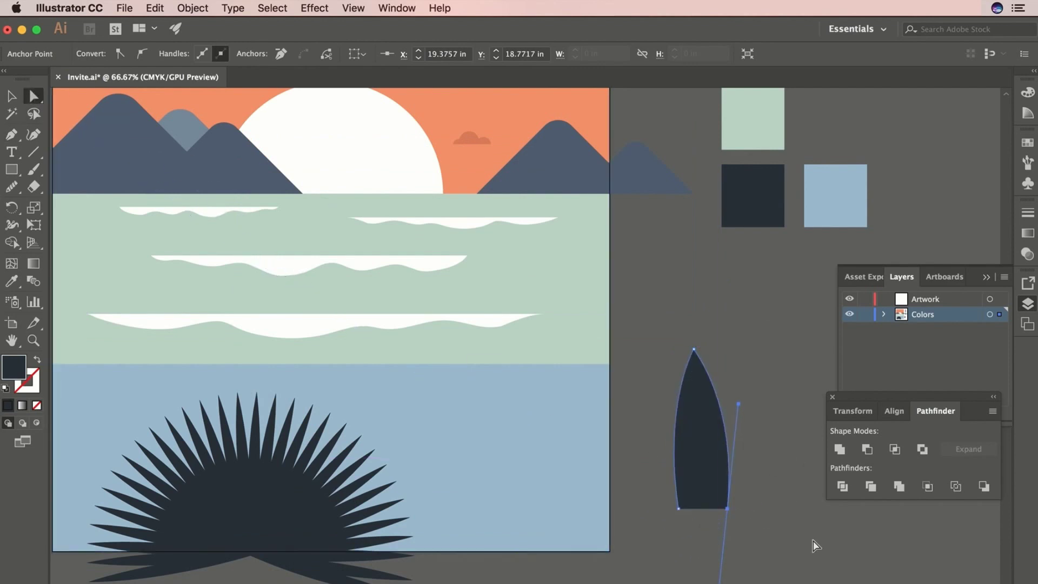
{"action": "left_click_drag", "start_coordinate": [725, 508], "coordinate": [718, 509]}
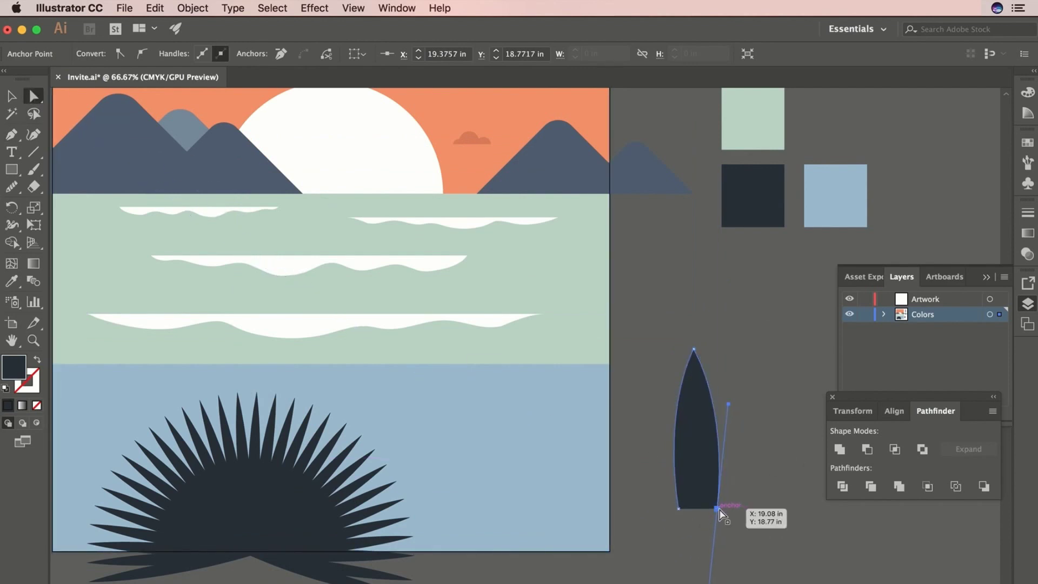
{"action": "left_click", "coordinate": [678, 508]}
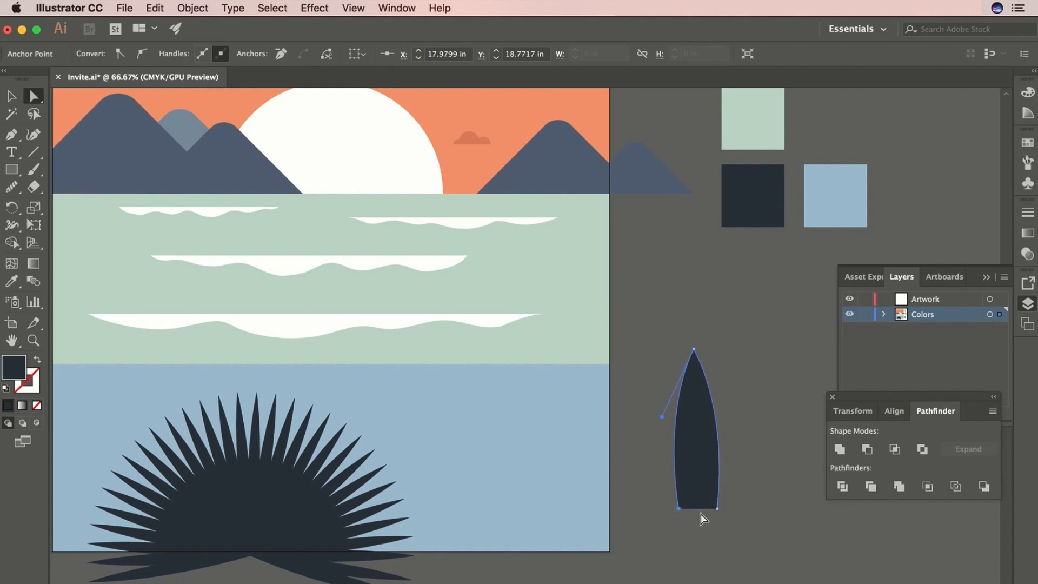
{"action": "left_click", "coordinate": [694, 350]}
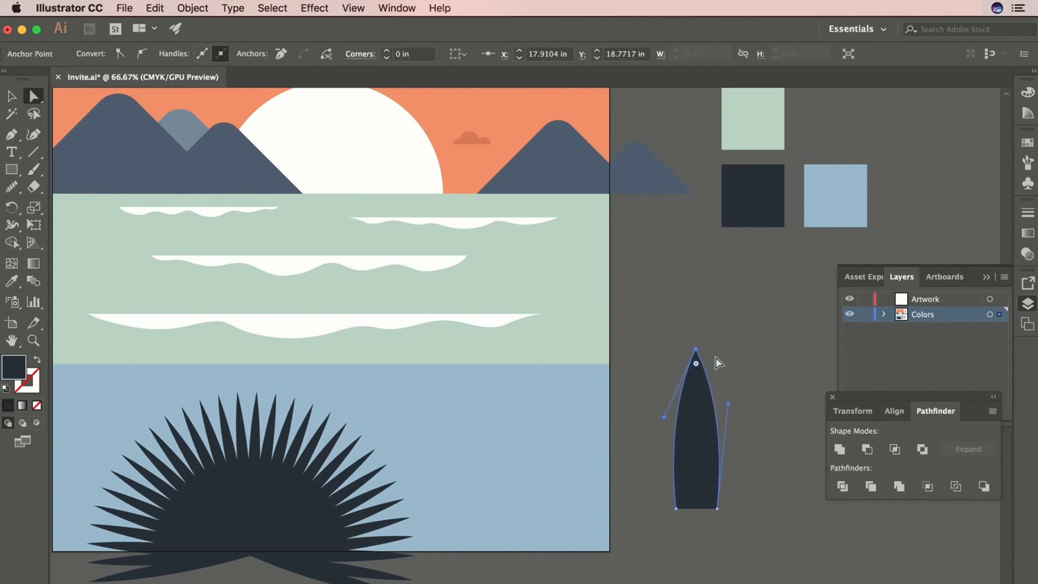
{"action": "left_click", "coordinate": [733, 366]}
Step: Place a duplicate of the leaf tilted counterclockwise about the middle of its flat base
{"action": "left_click", "coordinate": [8, 97]}
{"action": "left_click", "coordinate": [705, 411]}
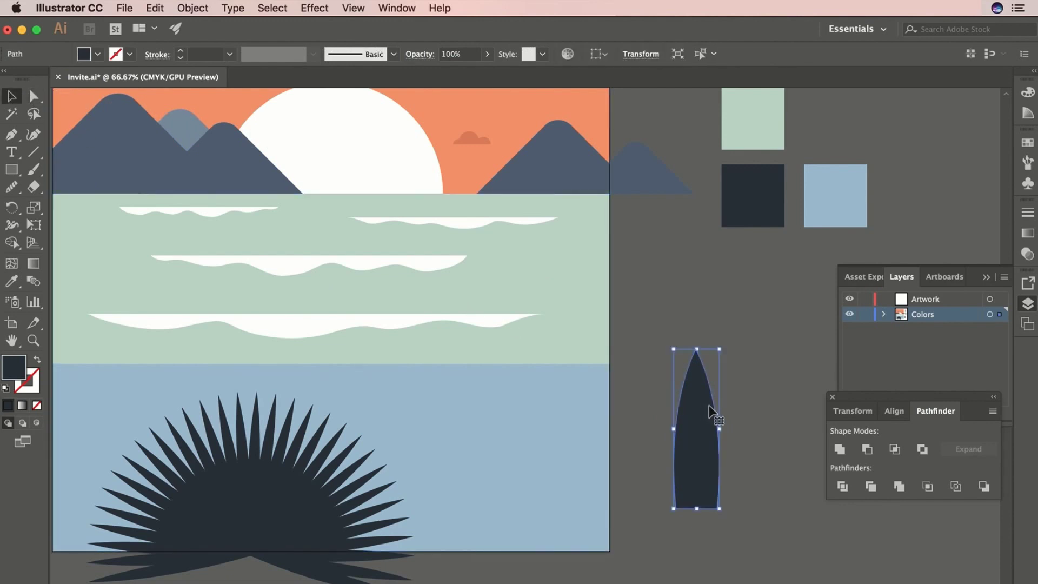
{"action": "left_click", "coordinate": [20, 210]}
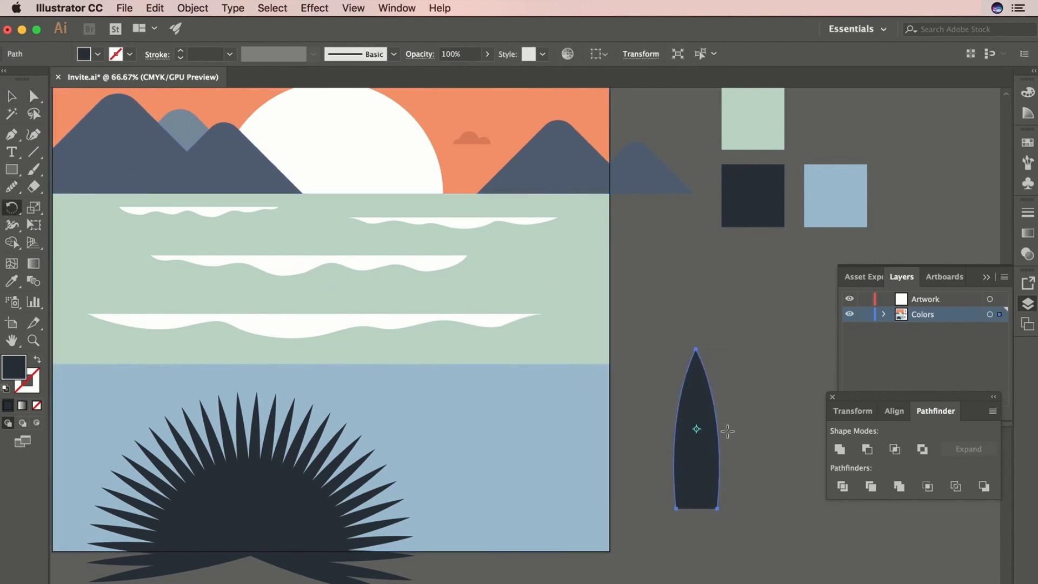
{"action": "left_click_drag", "start_coordinate": [696, 427], "coordinate": [696, 489]}
{"action": "key", "text": "super+z"}
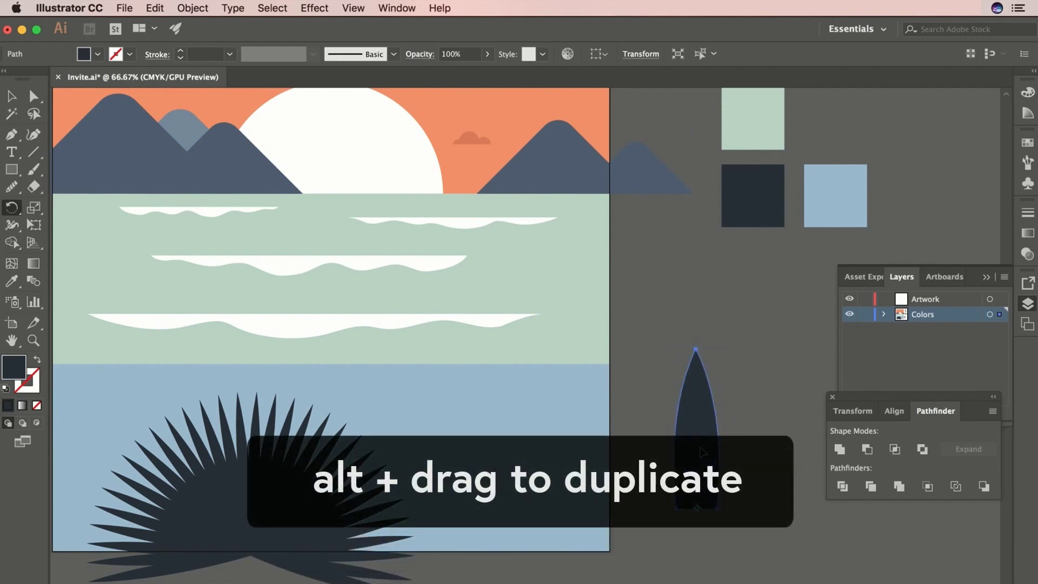
{"action": "left_click_drag", "start_coordinate": [650, 400], "coordinate": [650, 400]}
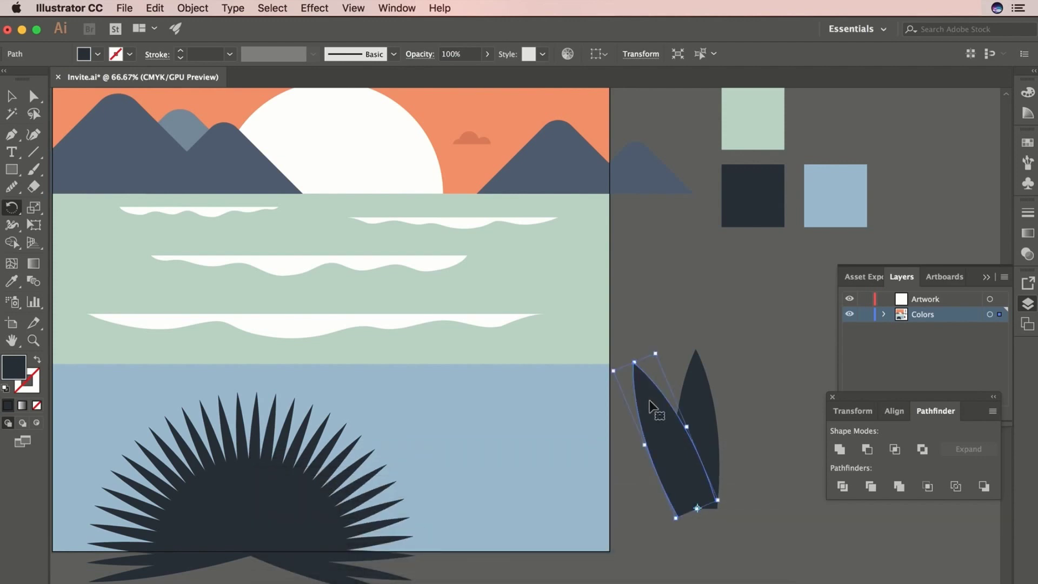
Step: Repeat the rotated leaf duplication six more times to build a half-circle of leaves
{"action": "key", "text": "super+d"}
{"action": "key", "text": "super+d"}
{"action": "key", "text": "super+d"}
{"action": "key", "text": "super+d"}
{"action": "key", "text": "super+d"}
{"action": "key", "text": "super+d"}
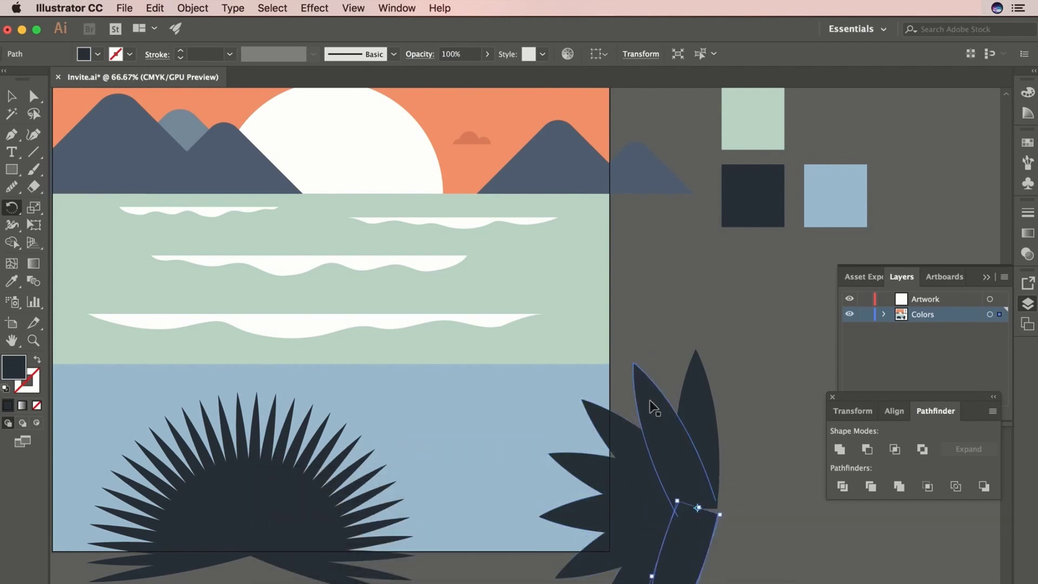
Step: Unite all the dark navy leaves into a single fan shape
{"action": "left_click", "coordinate": [12, 96]}
{"action": "left_click_drag", "start_coordinate": [696, 274], "coordinate": [629, 155]}
{"action": "left_click_drag", "start_coordinate": [728, 283], "coordinate": [604, 461]}
{"action": "left_click_drag", "start_coordinate": [664, 232], "coordinate": [713, 484]}
{"action": "left_click", "coordinate": [843, 450]}
Step: Shrink the leaf fan, turn it to point upward, and place it over the artboard's lower-right corner
{"action": "left_click_drag", "start_coordinate": [572, 424], "coordinate": [535, 402]}
{"action": "left_click_drag", "start_coordinate": [692, 274], "coordinate": [642, 330]}
{"action": "left_click_drag", "start_coordinate": [571, 398], "coordinate": [537, 399]}
{"action": "left_click_drag", "start_coordinate": [702, 302], "coordinate": [804, 328]}
Step: Change the spiky fan's fill to a slightly lighter shade of the dark navy
{"action": "left_click", "coordinate": [404, 357]}
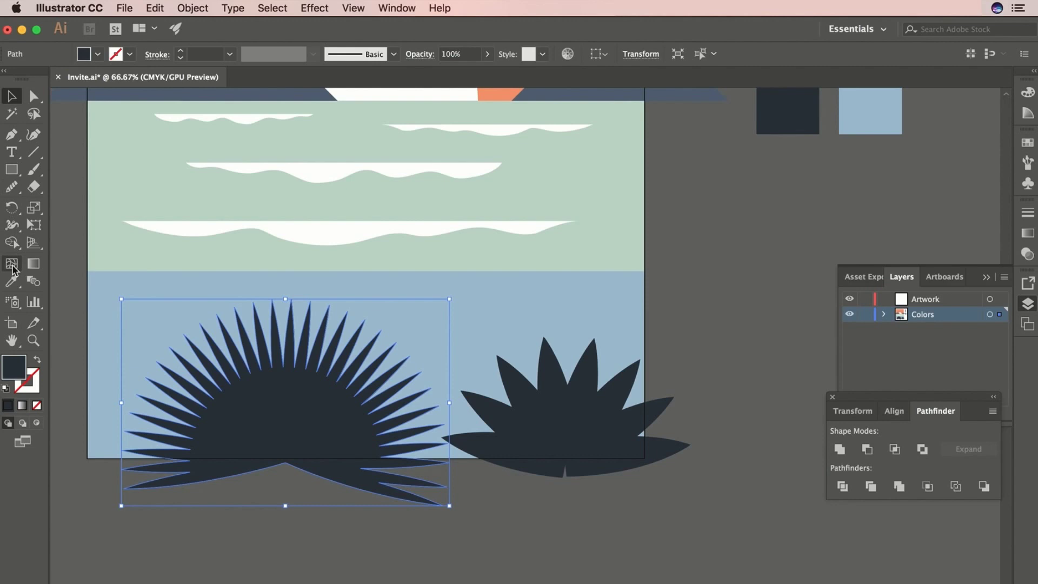
{"action": "scroll", "coordinate": [656, 359], "scroll_direction": "up", "scroll_amount": 3}
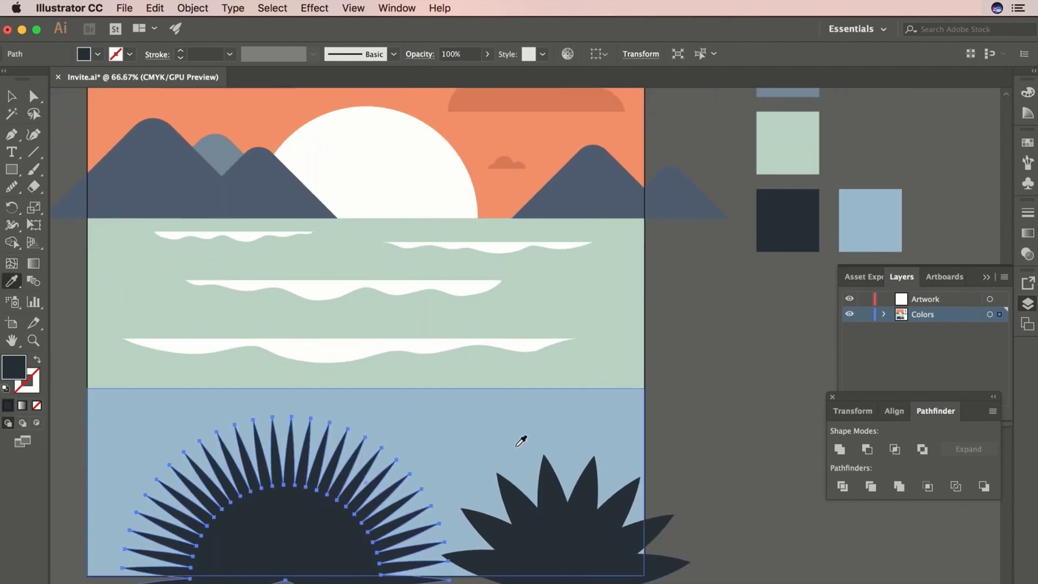
{"action": "double_click", "coordinate": [20, 364]}
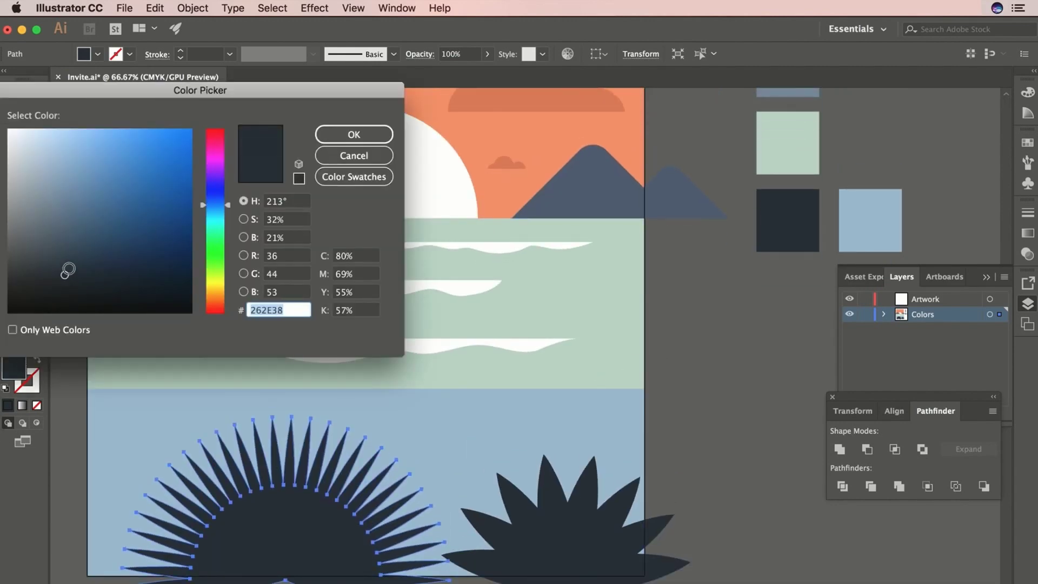
{"action": "left_click_drag", "start_coordinate": [68, 270], "coordinate": [69, 255]}
{"action": "left_click", "coordinate": [353, 134]}
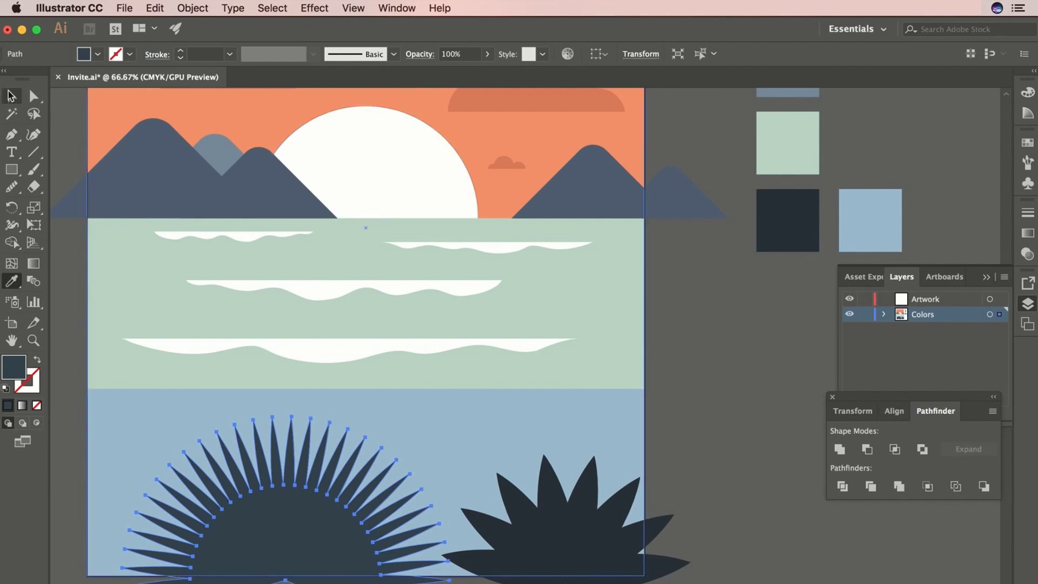
Step: Enlarge the leaf fan slightly and reposition it over the artboard's lower-right corner
{"action": "left_click", "coordinate": [724, 389]}
{"action": "scroll", "coordinate": [725, 389], "scroll_direction": "down", "scroll_amount": 3}
{"action": "left_click", "coordinate": [575, 486]}
{"action": "left_click_drag", "start_coordinate": [460, 533], "coordinate": [432, 544]}
{"action": "left_click_drag", "start_coordinate": [601, 530], "coordinate": [591, 519]}
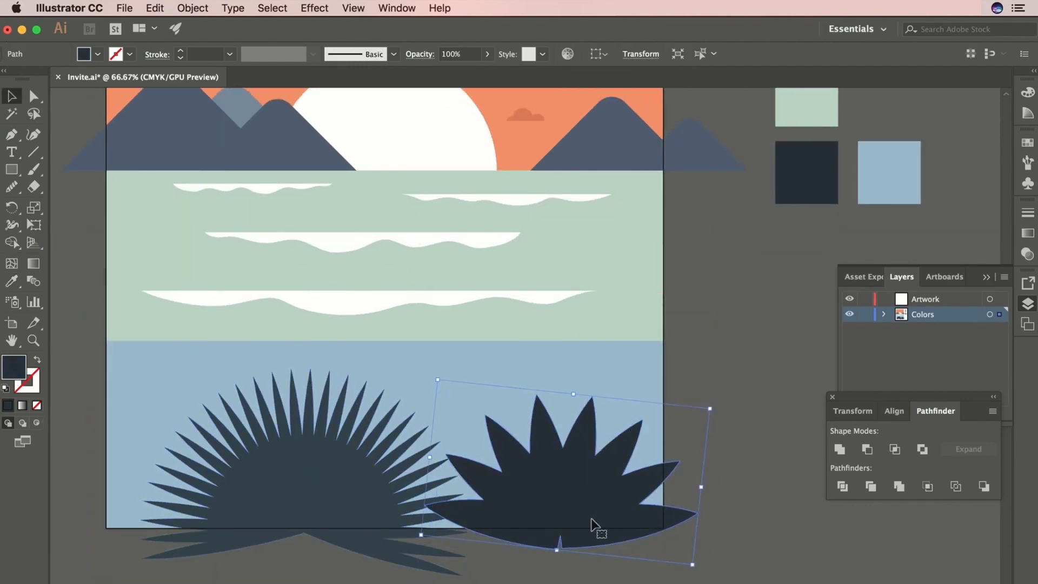
{"action": "left_click", "coordinate": [679, 451]}
Step: Shift the spiky fan slightly to the right, closer to the leaf fan
{"action": "left_click_drag", "start_coordinate": [633, 423], "coordinate": [695, 424]}
{"action": "left_click", "coordinate": [453, 446]}
{"action": "mouse_move", "coordinate": [518, 436]}
{"action": "left_mouse_down"}
{"action": "mouse_move", "coordinate": [498, 498]}
{"action": "mouse_move", "coordinate": [498, 439]}
{"action": "left_mouse_up"}
{"action": "left_click_drag", "start_coordinate": [366, 523], "coordinate": [379, 524]}
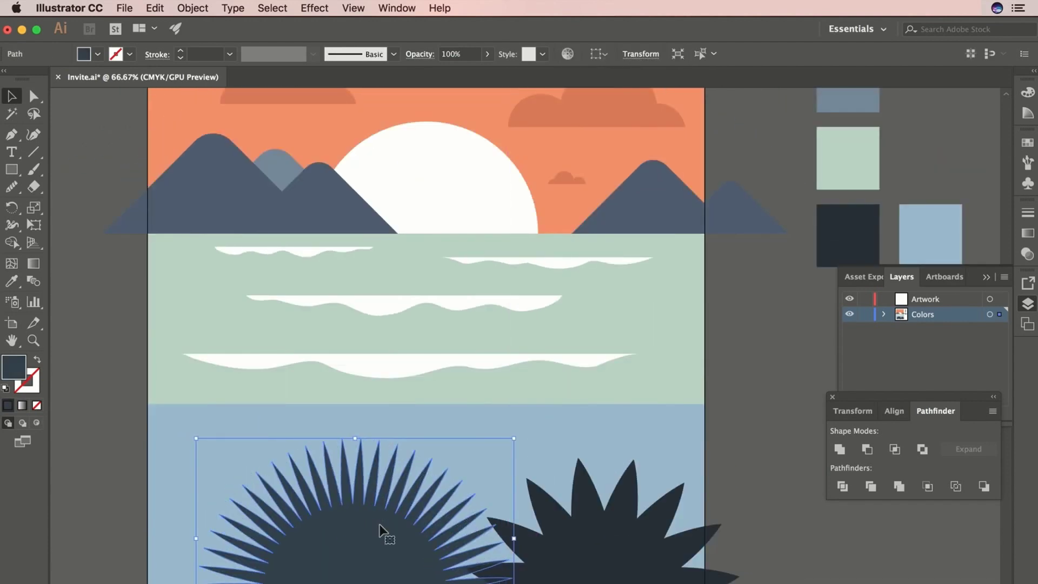
{"action": "left_click", "coordinate": [761, 469]}
{"action": "scroll", "coordinate": [768, 464], "scroll_direction": "left", "scroll_amount": 1}
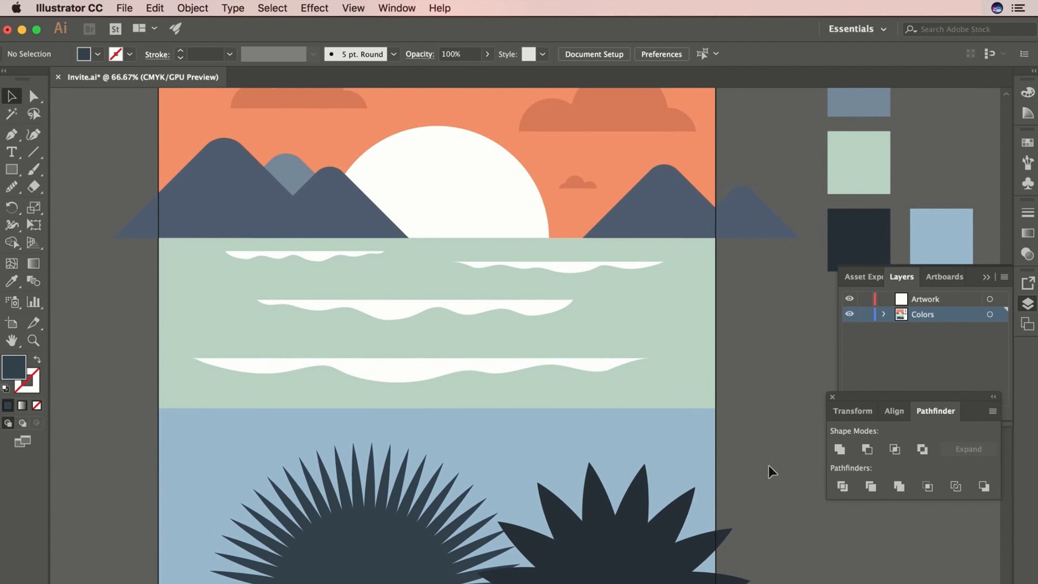
Step: Place a smaller copy of the leaf fan over its lower centre and fill it with the darker colour 171D23
{"action": "left_click", "coordinate": [633, 538]}
{"action": "left_click_drag", "start_coordinate": [626, 528], "coordinate": [626, 558]}
{"action": "left_click_drag", "start_coordinate": [763, 507], "coordinate": [731, 521]}
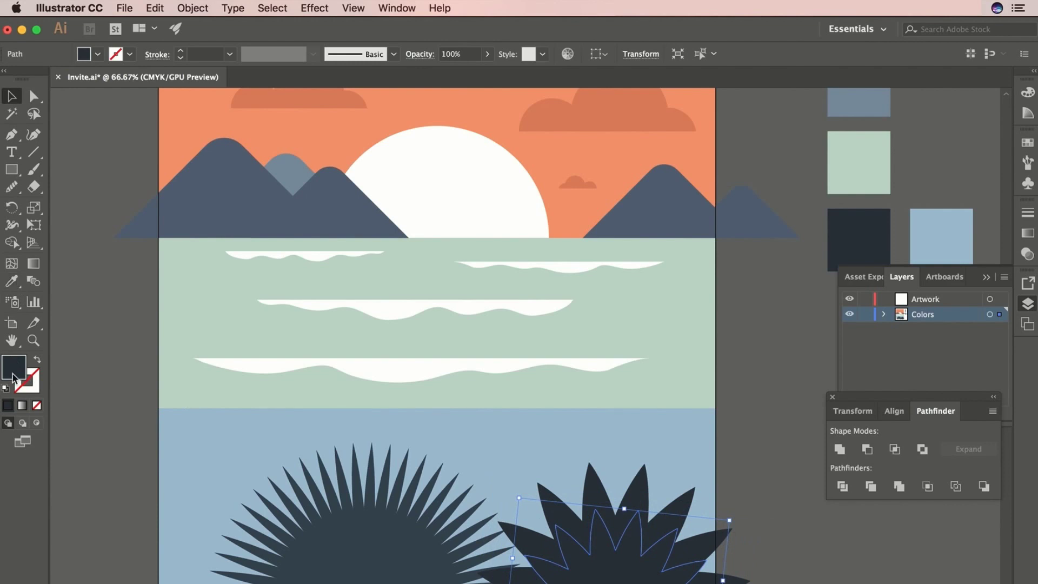
{"action": "double_click", "coordinate": [13, 375]}
{"action": "left_click", "coordinate": [68, 287]}
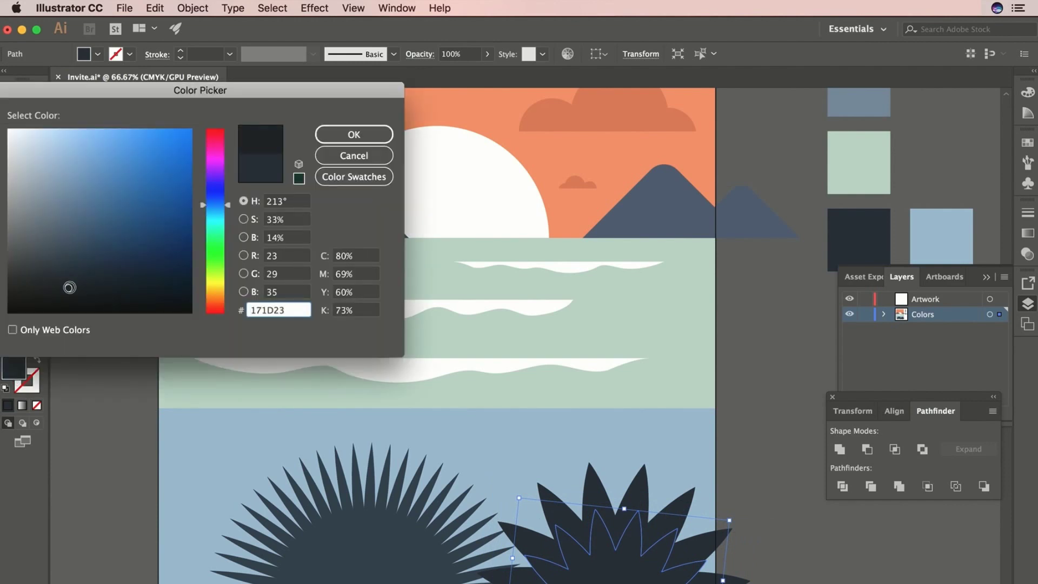
{"action": "left_click", "coordinate": [342, 138]}
{"action": "left_click", "coordinate": [752, 404]}
{"action": "left_click_drag", "start_coordinate": [762, 443], "coordinate": [735, 460]}
Step: Place an enlarged copy of the darkest leaf fan over the artboard's lower-left corner, overlapping the spiky fan
{"action": "left_click", "coordinate": [608, 502]}
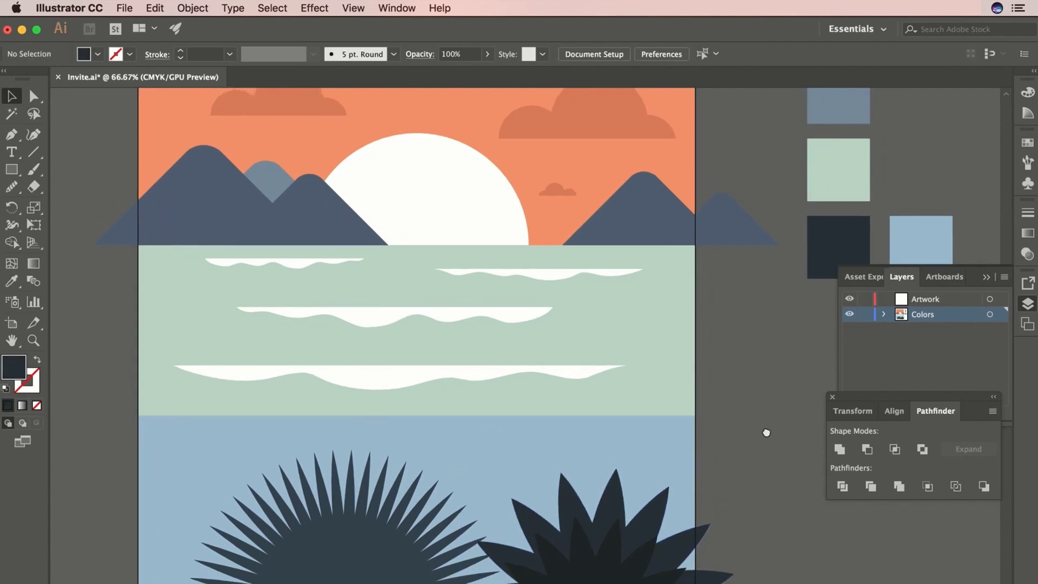
{"action": "left_click_drag", "start_coordinate": [604, 582], "coordinate": [153, 555]}
{"action": "left_click_drag", "start_coordinate": [273, 502], "coordinate": [356, 500]}
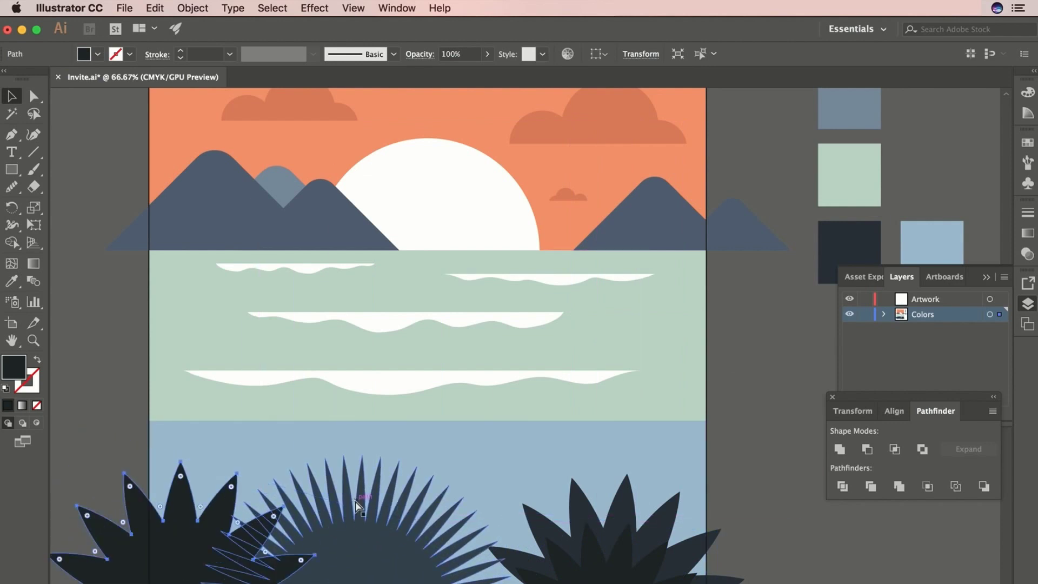
Step: Send the darkest leaf fan at the artboard's lower-left corner behind the spiky fan
{"action": "key", "text": "super+["}
{"action": "key", "text": "super+["}
{"action": "key", "text": "super+]"}
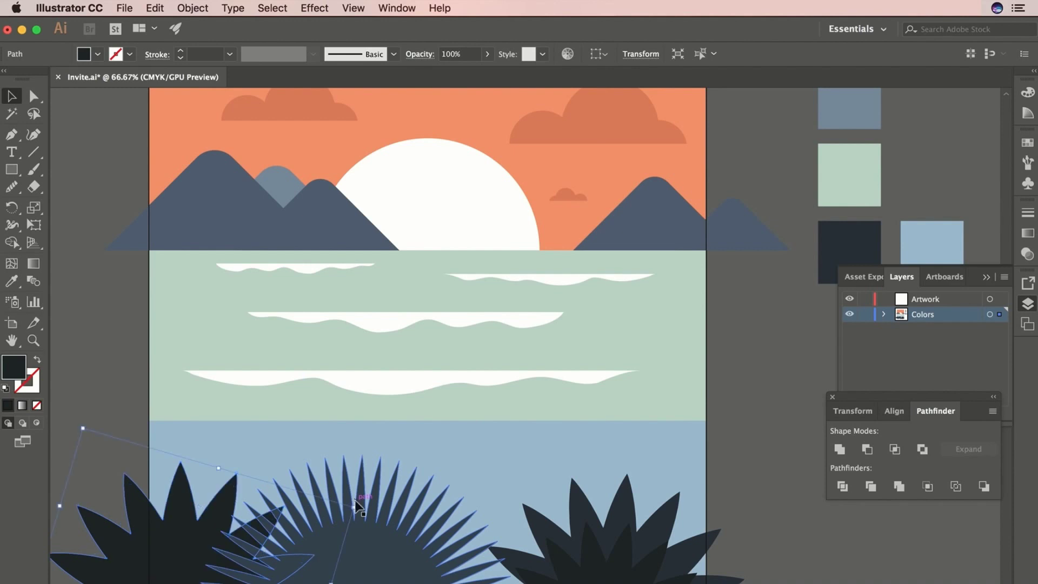
{"action": "left_click", "coordinate": [110, 370]}
{"action": "left_click_drag", "start_coordinate": [683, 512], "coordinate": [639, 506]}
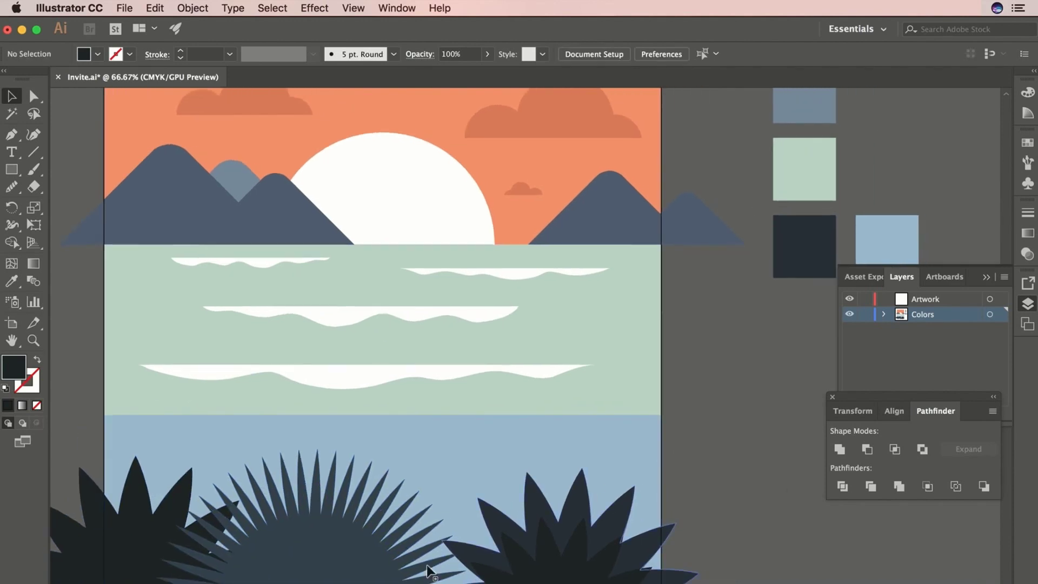
Step: Enlarge the spiky fan slightly and nudge it to the right
{"action": "left_click_drag", "start_coordinate": [417, 560], "coordinate": [422, 559]}
{"action": "left_click_drag", "start_coordinate": [475, 451], "coordinate": [496, 435]}
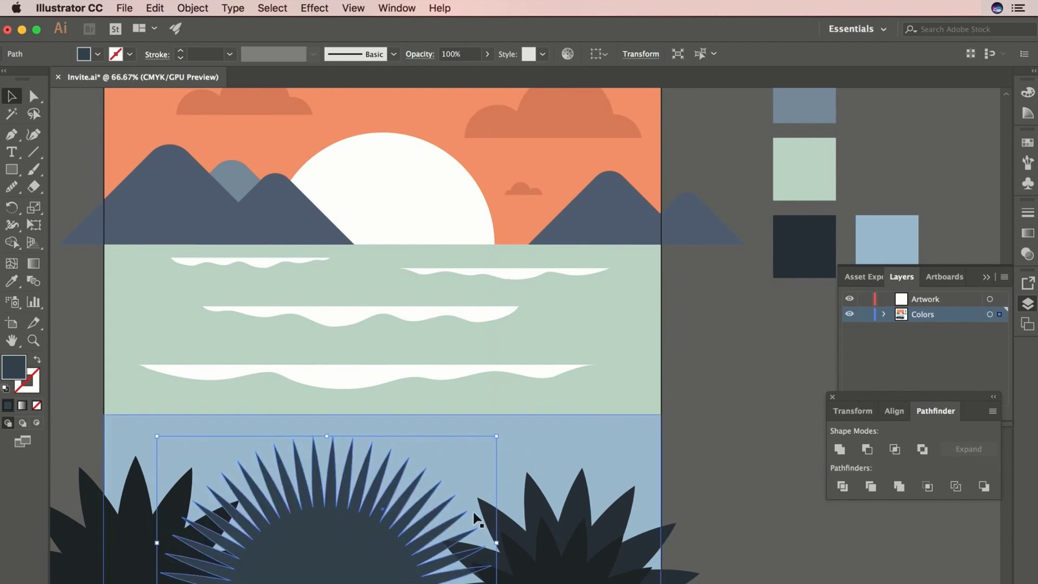
{"action": "left_click", "coordinate": [692, 487]}
{"action": "left_click_drag", "start_coordinate": [733, 423], "coordinate": [755, 409]}
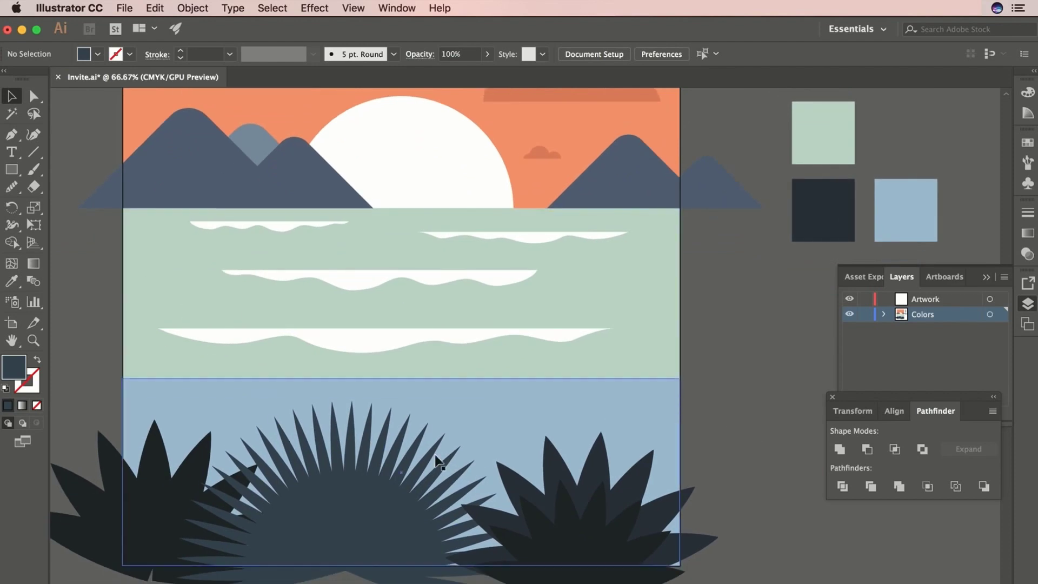
Step: Draw an open S-curved stem with the Pen tool on the pasteboard, right of the leaf fan
{"action": "left_click", "coordinate": [12, 134]}
{"action": "scroll", "coordinate": [398, 378], "scroll_direction": "right", "scroll_amount": 5}
{"action": "scroll", "coordinate": [350, 389], "scroll_direction": "left", "scroll_amount": 2}
{"action": "left_click", "coordinate": [653, 282]}
{"action": "left_click", "coordinate": [679, 439]}
{"action": "left_click_drag", "start_coordinate": [709, 482], "coordinate": [730, 567]}
{"action": "scroll", "coordinate": [703, 421], "scroll_direction": "down", "scroll_amount": 3}
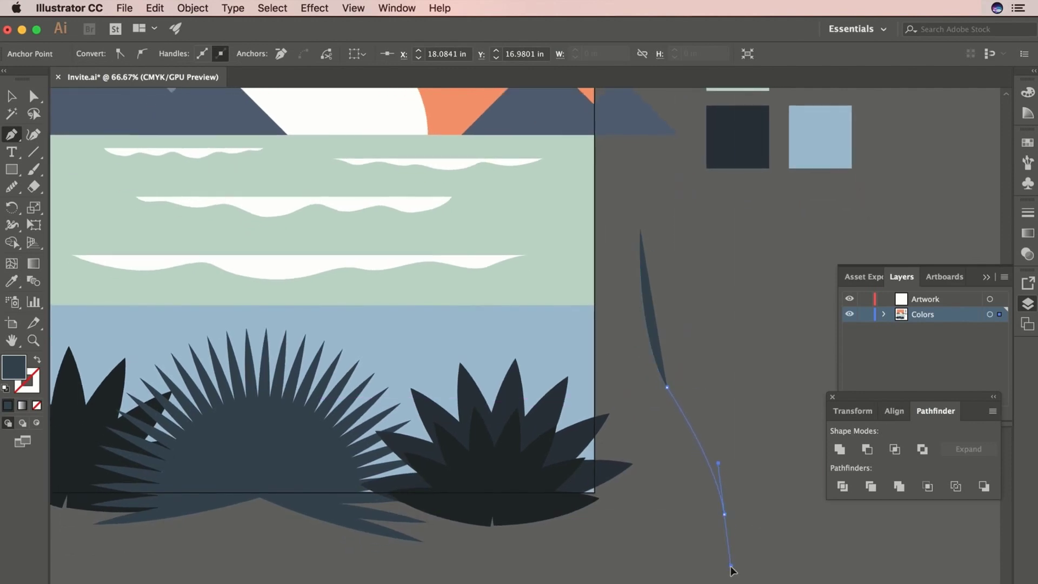
{"action": "left_click", "coordinate": [11, 96]}
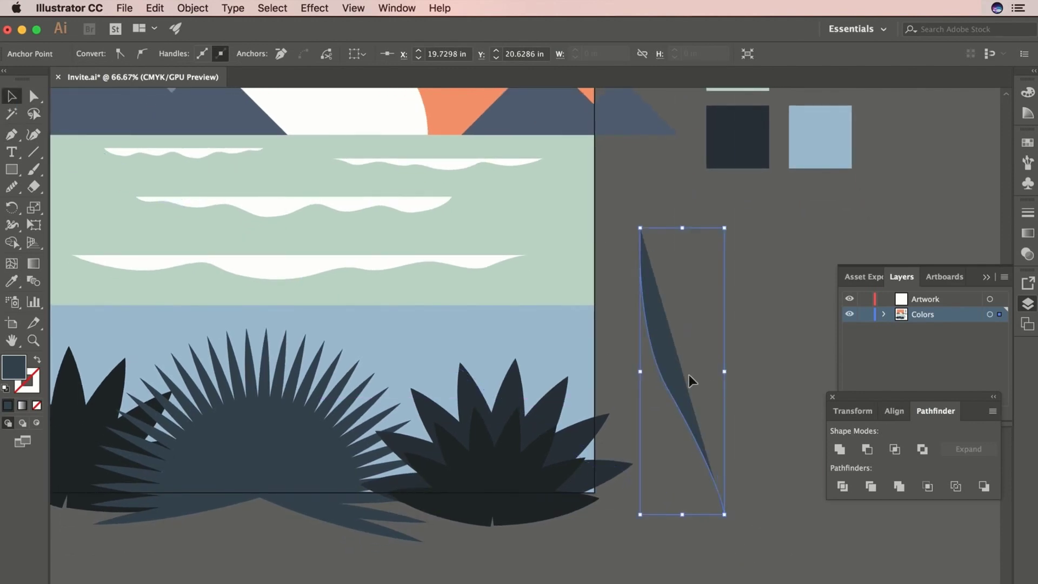
{"action": "left_click_drag", "start_coordinate": [775, 393], "coordinate": [670, 384]}
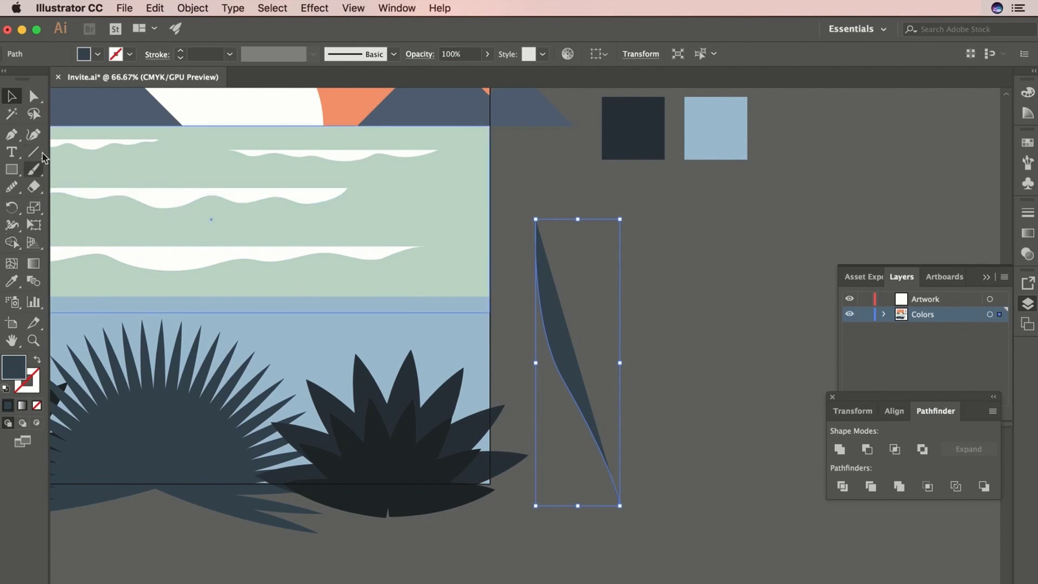
Step: Give the curved stem a black 6 pt stroke and no fill
{"action": "left_click", "coordinate": [34, 97]}
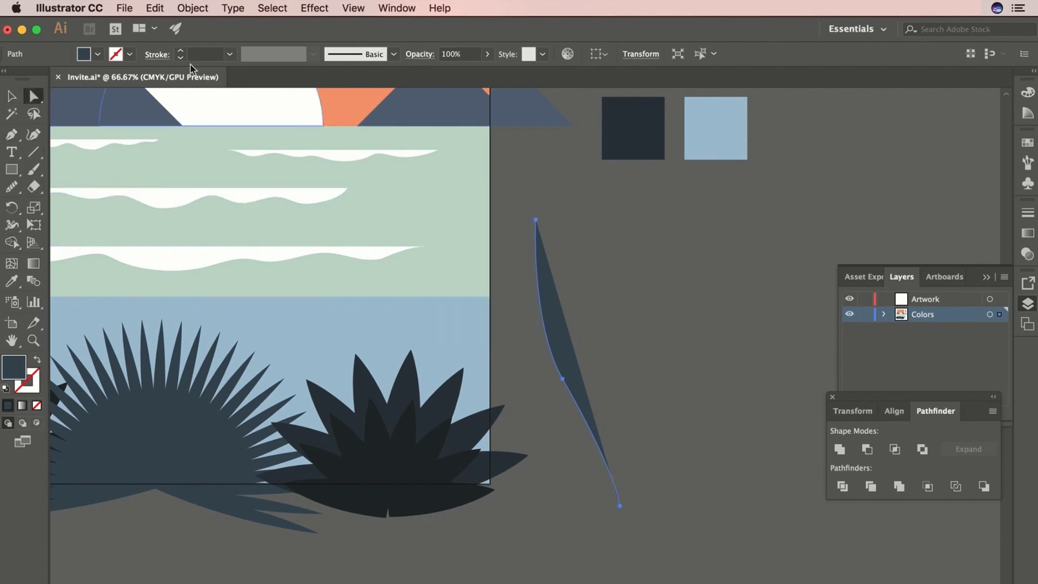
{"action": "left_click", "coordinate": [97, 54]}
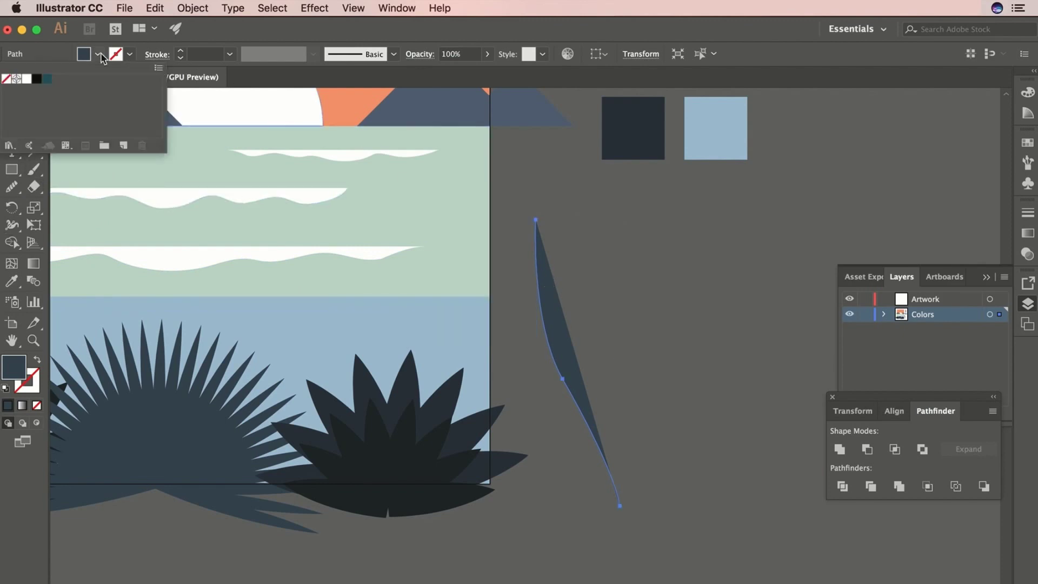
{"action": "left_click", "coordinate": [37, 79]}
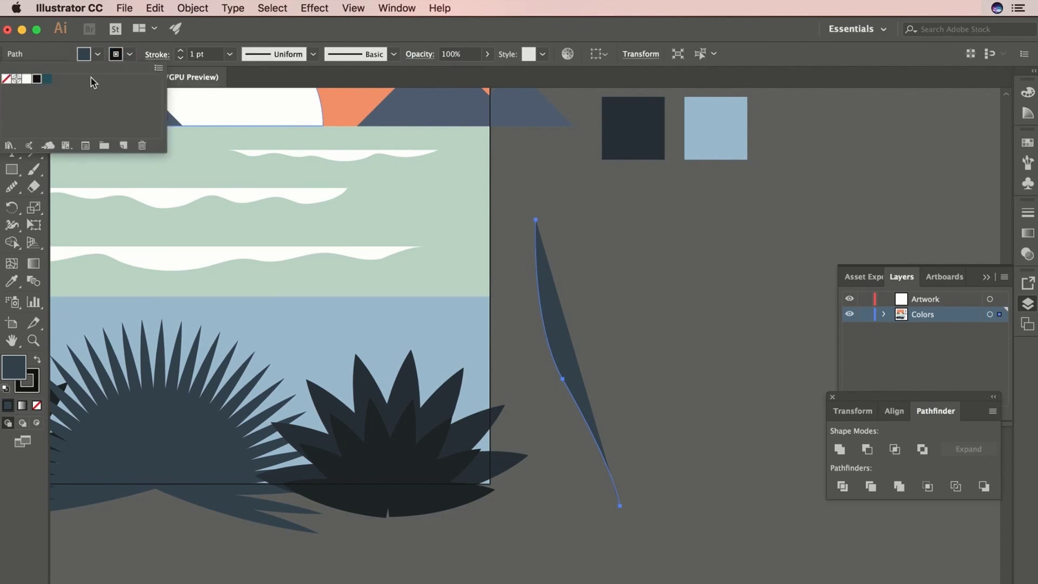
{"action": "left_click", "coordinate": [96, 55]}
{"action": "left_click", "coordinate": [7, 80]}
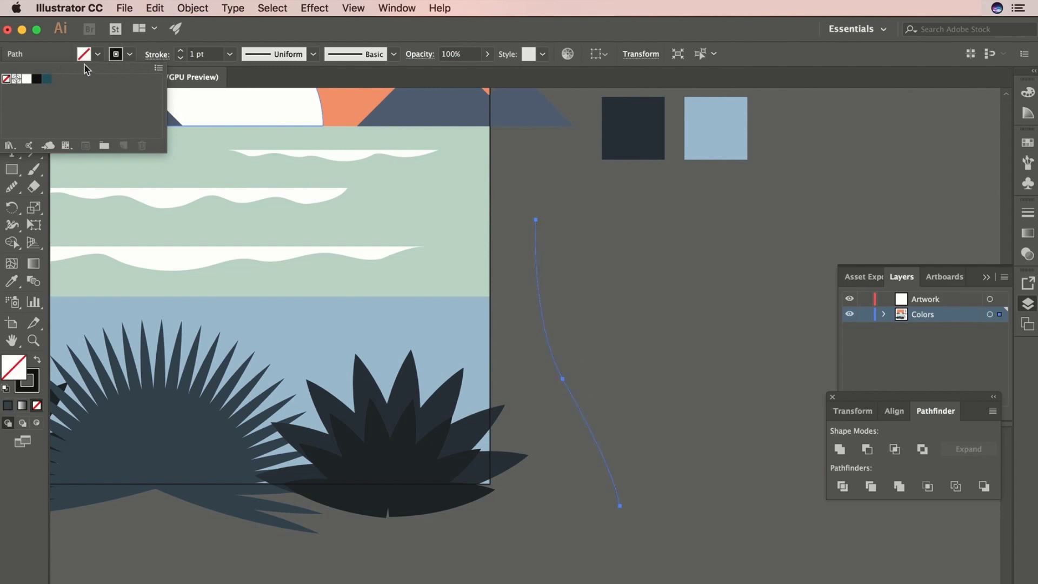
{"action": "left_click", "coordinate": [181, 51]}
{"action": "left_click", "coordinate": [181, 51]}
{"action": "left_click", "coordinate": [181, 51]}
{"action": "left_click", "coordinate": [180, 52]}
{"action": "left_click", "coordinate": [180, 51]}
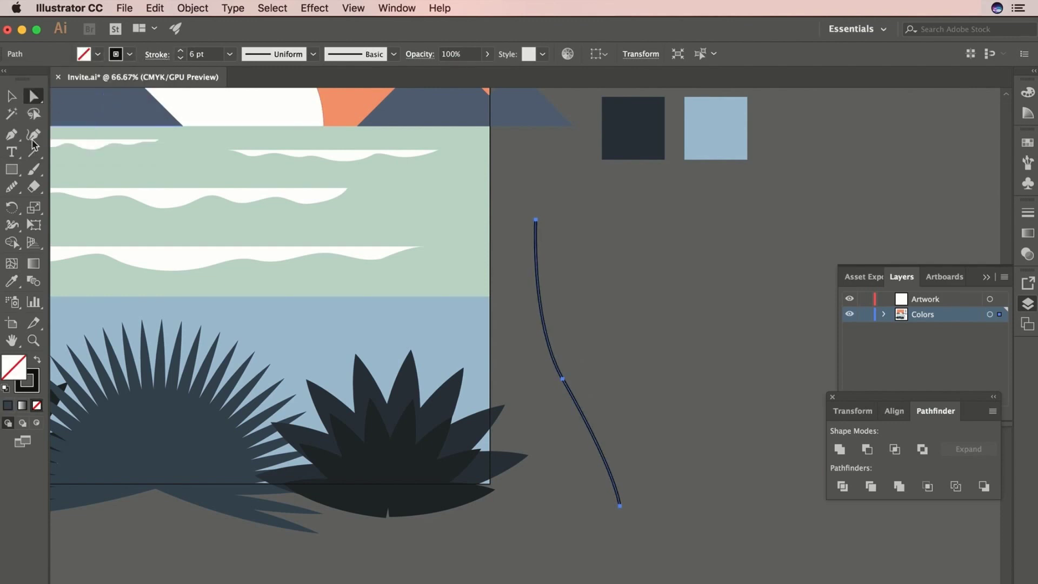
Step: Smooth the stem's curve, then shift it slightly away from the artboard and rotate it a little clockwise
{"action": "left_click", "coordinate": [14, 188]}
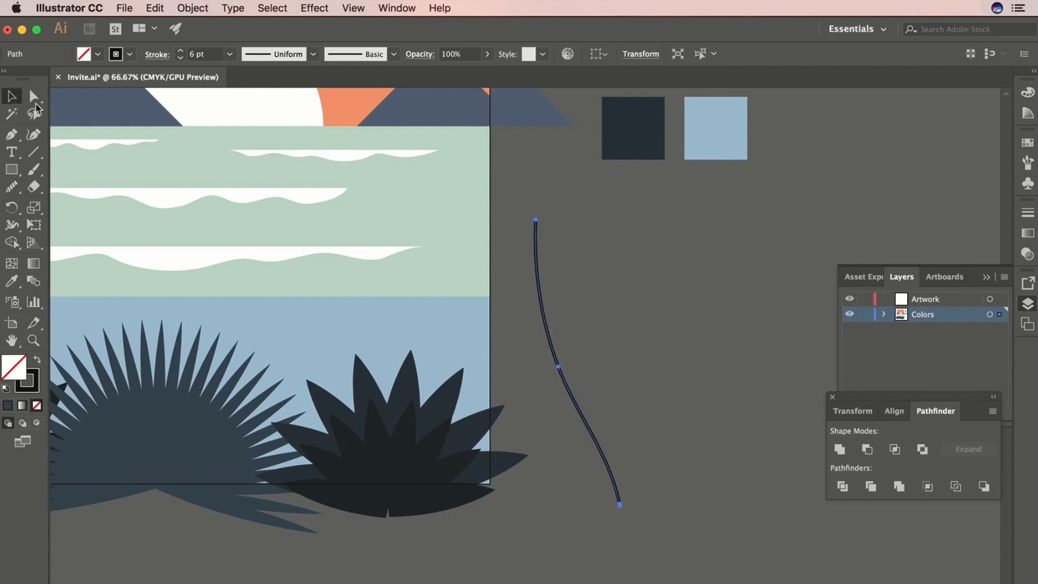
{"action": "left_click", "coordinate": [16, 99]}
{"action": "left_click", "coordinate": [696, 355]}
{"action": "left_click_drag", "start_coordinate": [695, 356], "coordinate": [682, 330]}
{"action": "left_click_drag", "start_coordinate": [558, 367], "coordinate": [660, 353]}
{"action": "left_click_drag", "start_coordinate": [673, 200], "coordinate": [678, 203]}
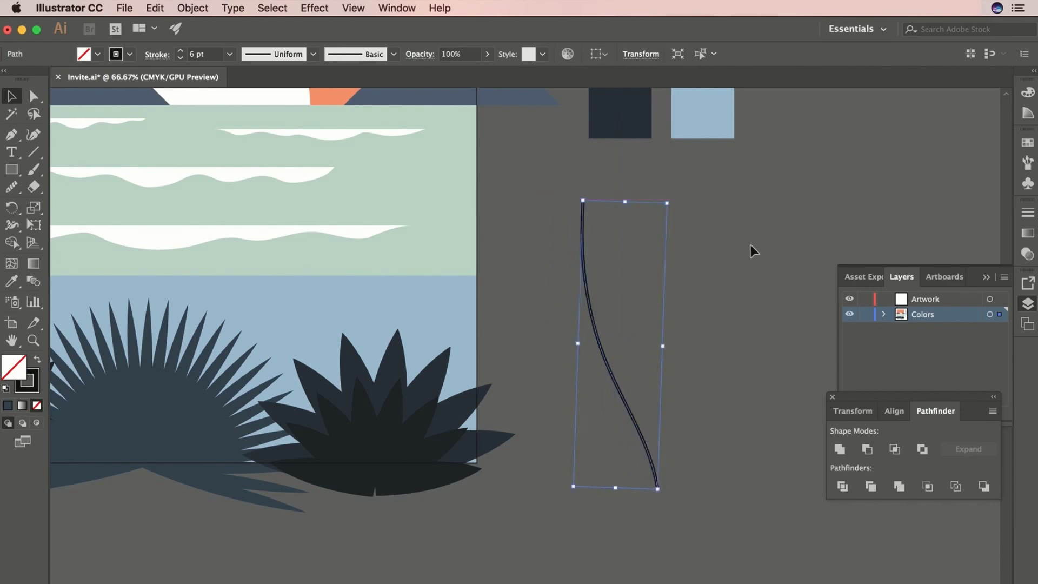
{"action": "left_click", "coordinate": [750, 245]}
Step: Draw a narrow pointed leaf about 0.63 by 1.98 in beside the stem's lower end and fill it with the darkest leaf fan's colour
{"action": "key", "text": "p"}
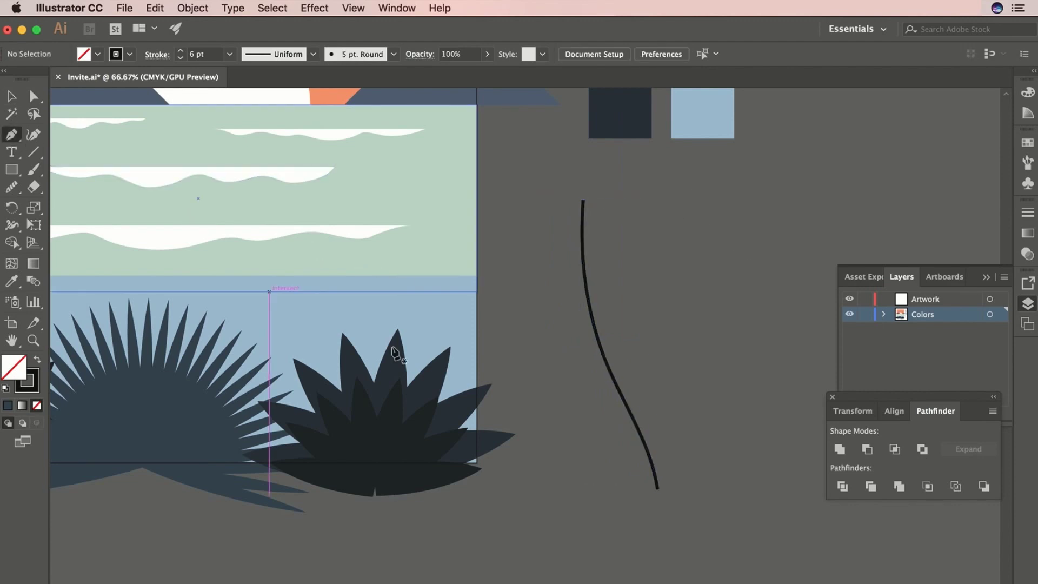
{"action": "left_click", "coordinate": [571, 518]}
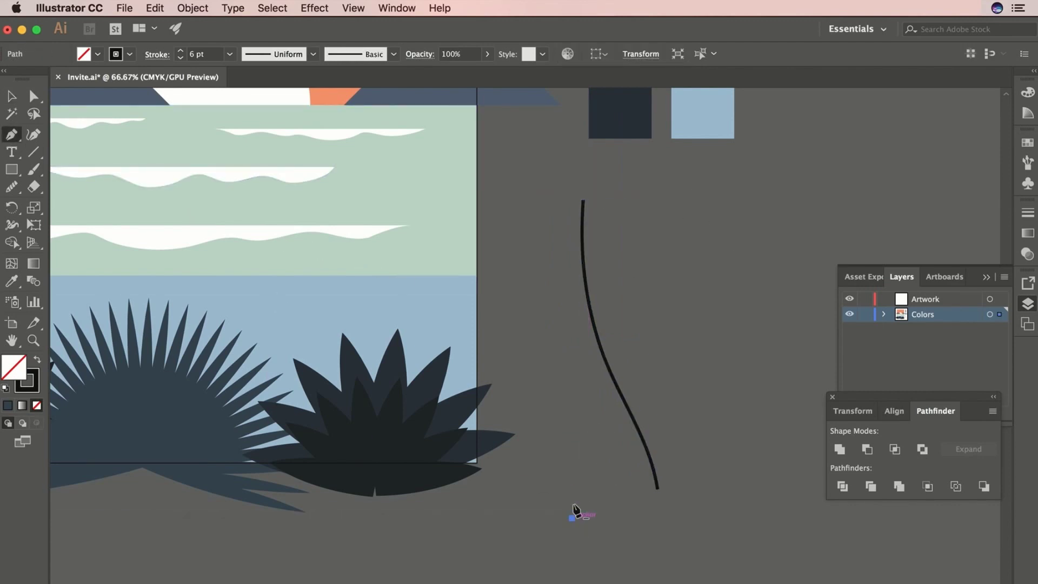
{"action": "left_click_drag", "start_coordinate": [595, 410], "coordinate": [595, 410]}
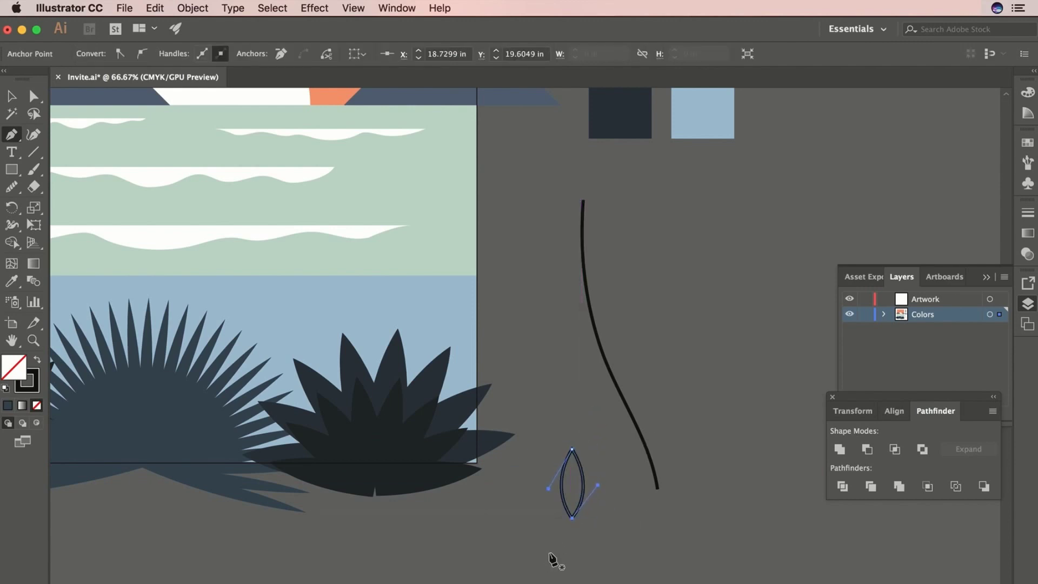
{"action": "left_click", "coordinate": [12, 282]}
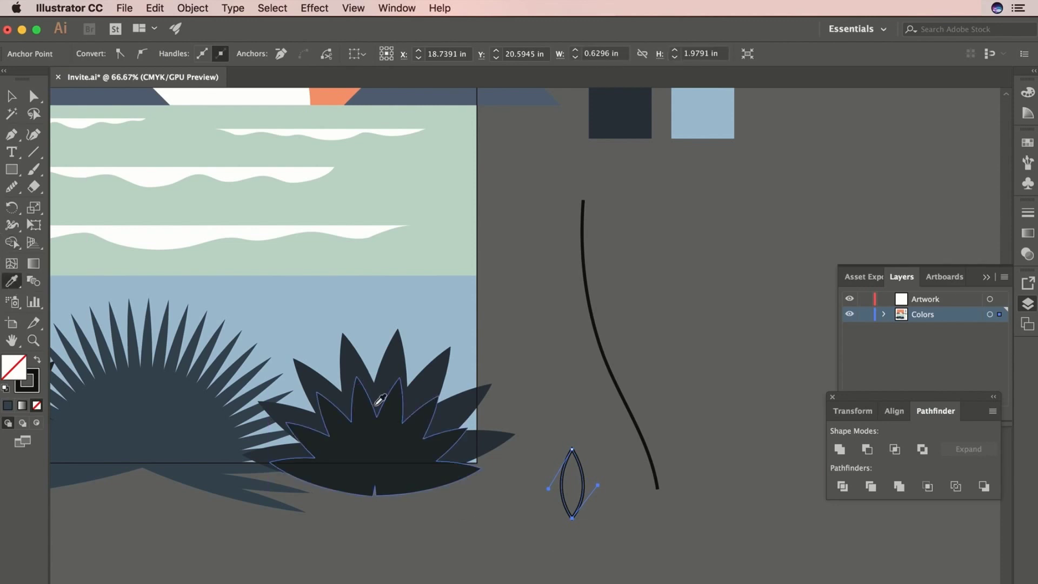
{"action": "left_click", "coordinate": [393, 371]}
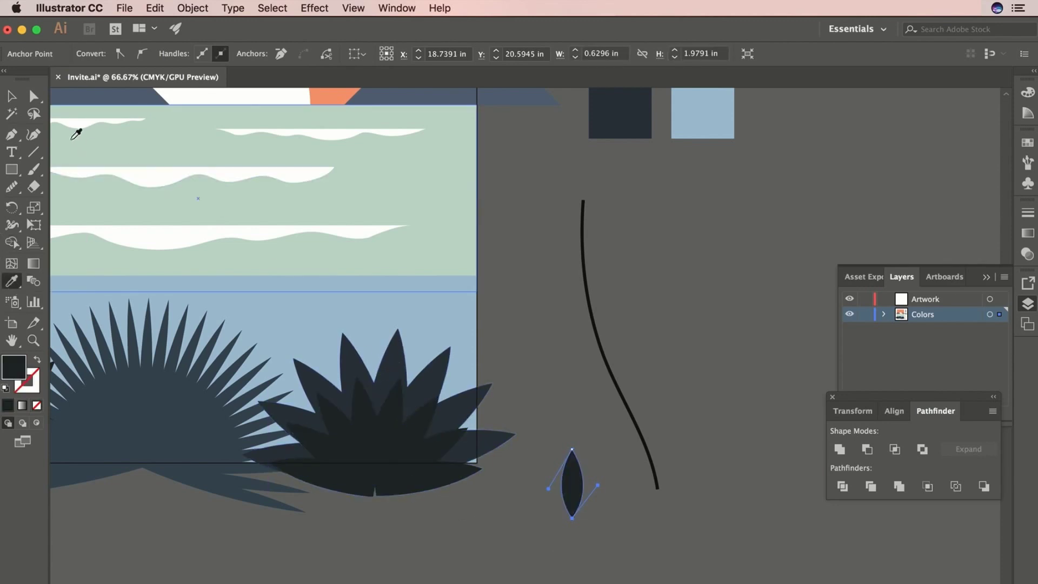
Step: Rotate the leaf against the stem's tip and place six angled copies down the stem's left side
{"action": "left_click", "coordinate": [11, 96]}
{"action": "left_click", "coordinate": [578, 474]}
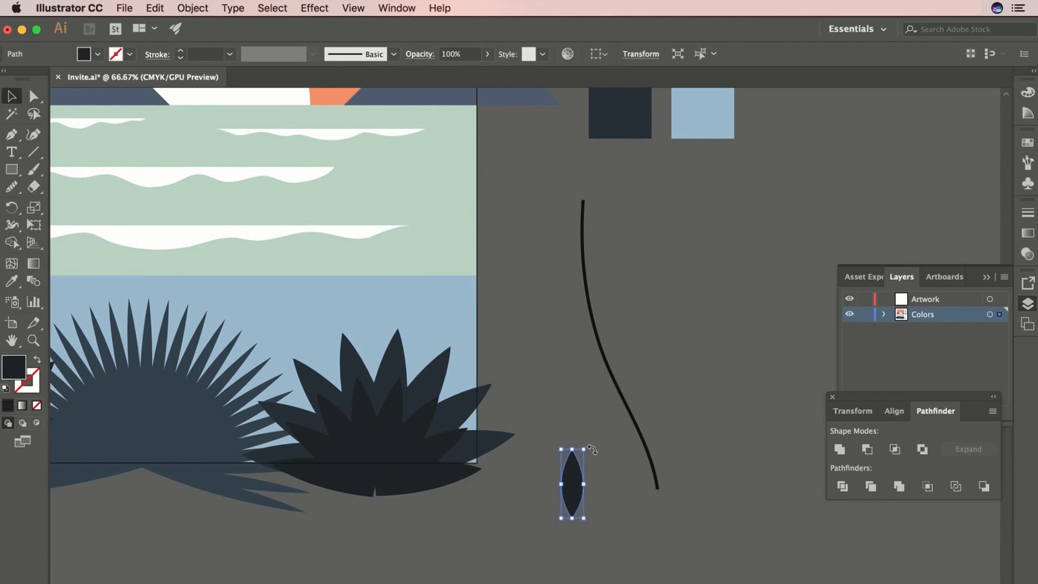
{"action": "left_click_drag", "start_coordinate": [592, 448], "coordinate": [597, 290]}
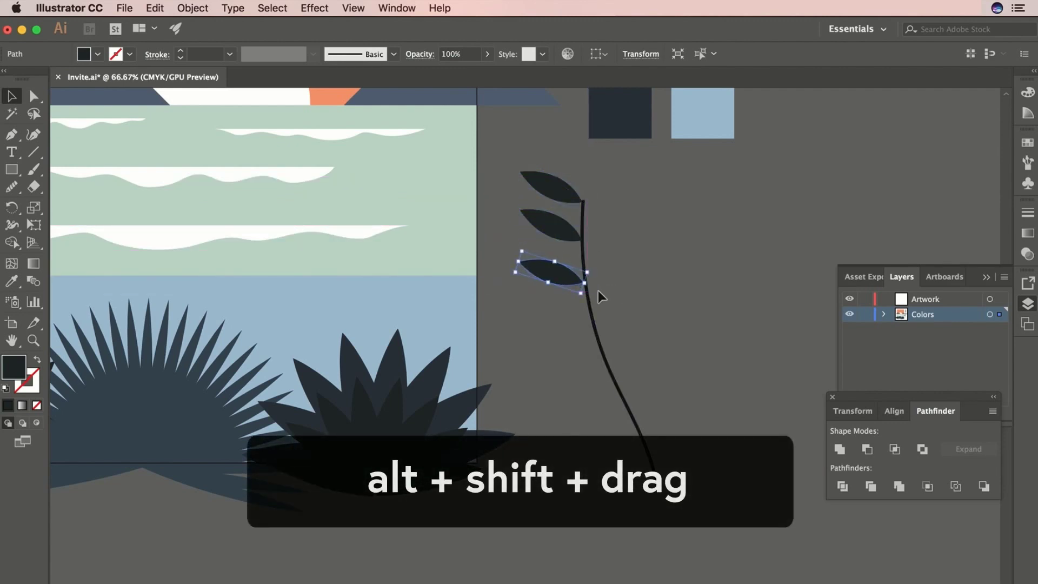
{"action": "left_click", "coordinate": [562, 238]}
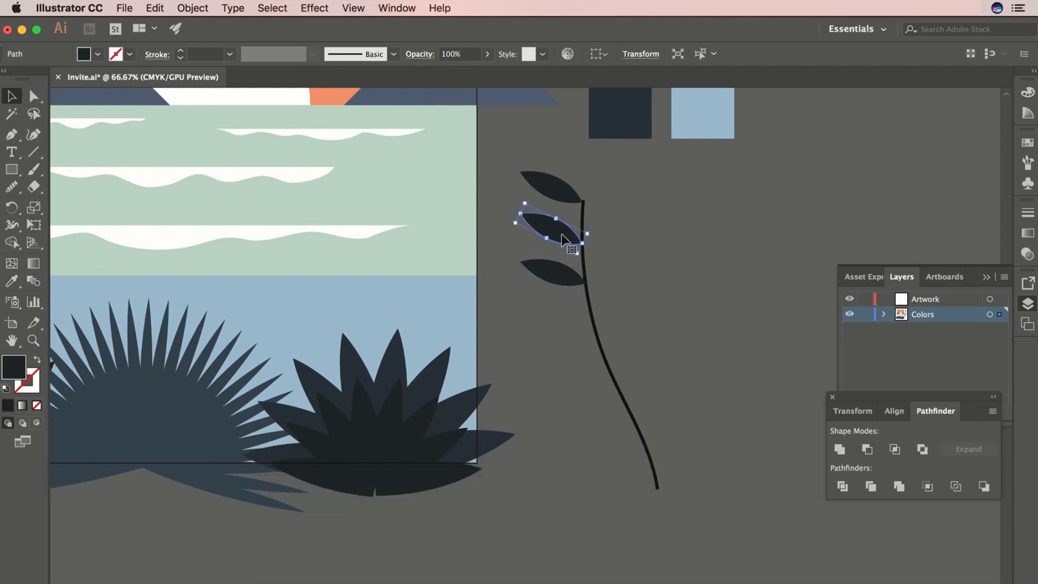
{"action": "left_click_drag", "start_coordinate": [562, 277], "coordinate": [634, 382]}
{"action": "left_click_drag", "start_coordinate": [596, 399], "coordinate": [614, 436]}
Step: Place six upward-angled copies of the leaf along the stem's right side
{"action": "left_click_drag", "start_coordinate": [596, 401], "coordinate": [672, 401]}
{"action": "left_click_drag", "start_coordinate": [705, 407], "coordinate": [707, 385]}
{"action": "left_click_drag", "start_coordinate": [676, 398], "coordinate": [676, 395]}
{"action": "left_click_drag", "start_coordinate": [703, 382], "coordinate": [636, 326]}
{"action": "left_click_drag", "start_coordinate": [637, 326], "coordinate": [617, 209]}
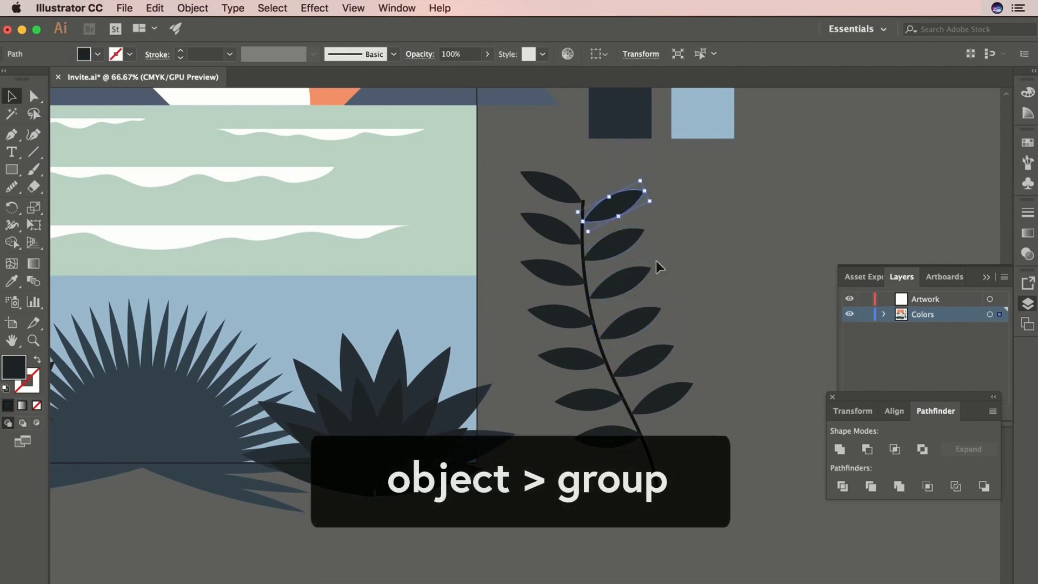
Step: Group the stem with all its leaves and move the branch onto the artboard over the spiky fan
{"action": "left_click", "coordinate": [656, 260]}
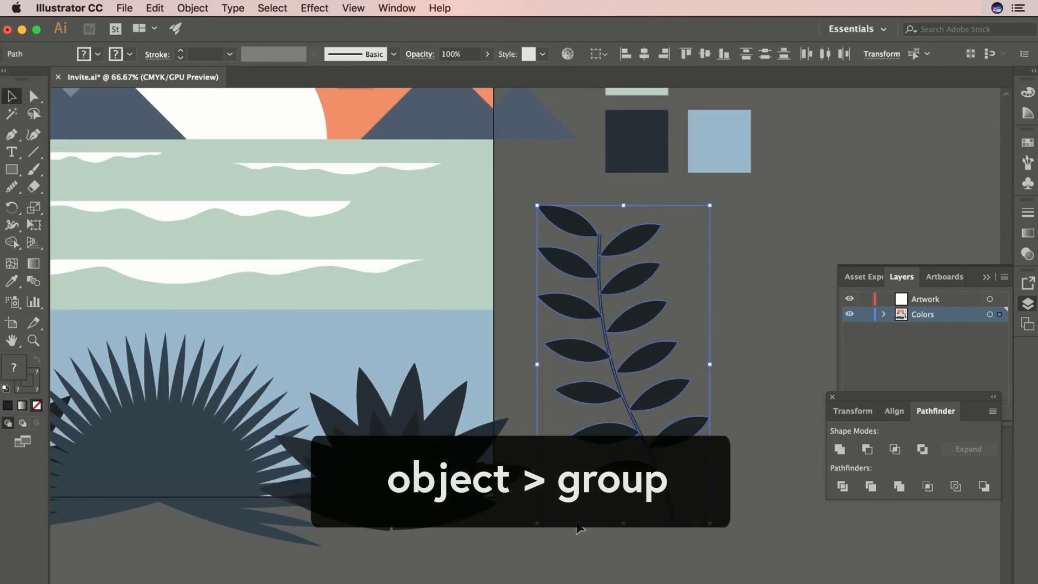
{"action": "left_click", "coordinate": [193, 7]}
{"action": "left_click", "coordinate": [203, 63]}
{"action": "left_click_drag", "start_coordinate": [421, 266], "coordinate": [532, 258]}
{"action": "left_click_drag", "start_coordinate": [669, 264], "coordinate": [241, 284]}
{"action": "scroll", "coordinate": [388, 269], "scroll_direction": "left", "scroll_amount": 3}
{"action": "left_click_drag", "start_coordinate": [388, 268], "coordinate": [394, 260]}
{"action": "left_click", "coordinate": [754, 302]}
Step: Give the stem's stroke inside the branch group a round cap
{"action": "left_click", "coordinate": [360, 268]}
{"action": "double_click", "coordinate": [359, 269]}
{"action": "left_click", "coordinate": [359, 269]}
{"action": "left_click", "coordinate": [157, 54]}
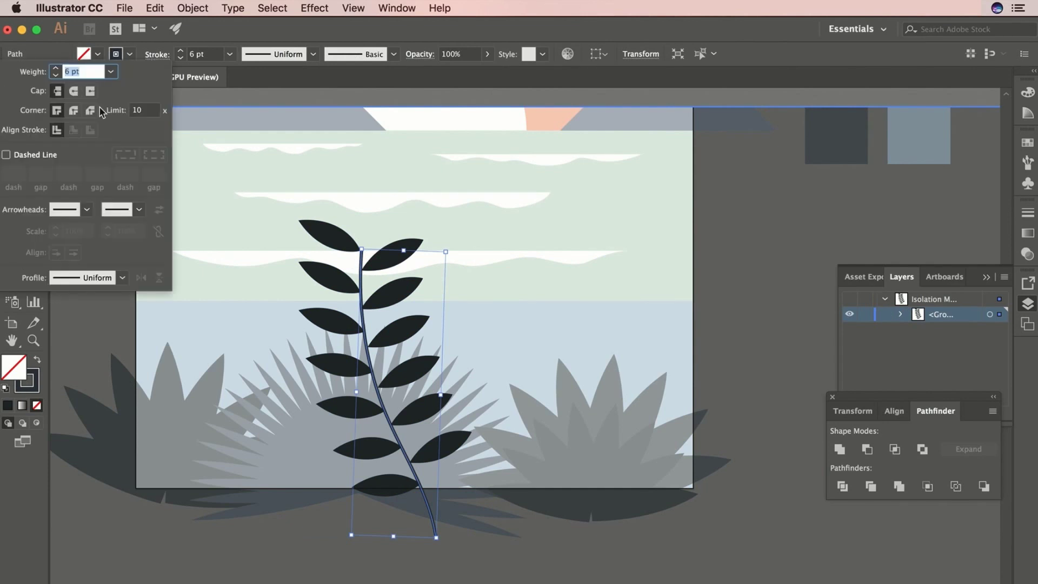
{"action": "left_click", "coordinate": [76, 92]}
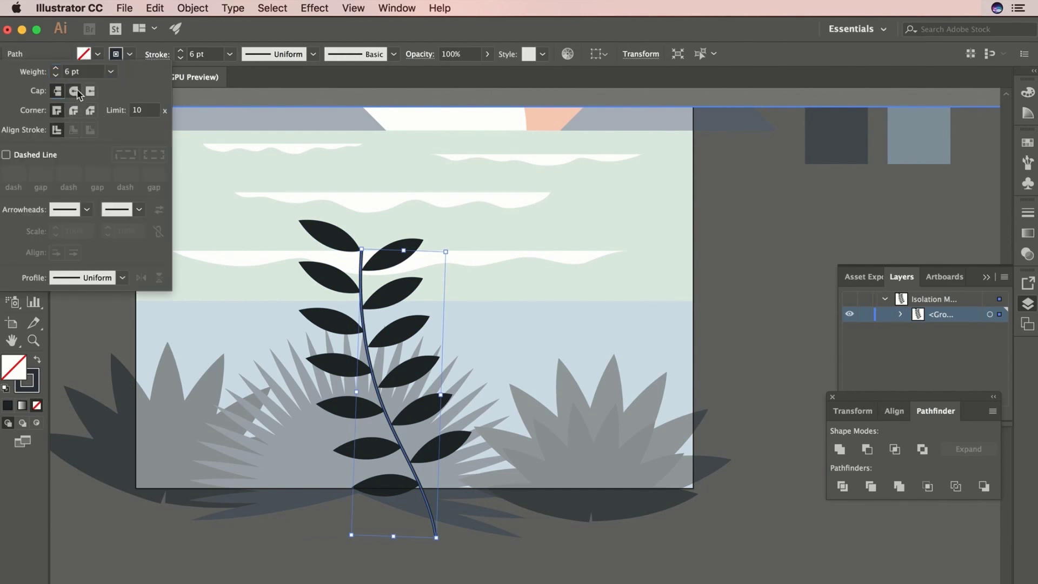
{"action": "left_click", "coordinate": [782, 239]}
{"action": "double_click", "coordinate": [760, 268]}
Step: Scale the leafy branch down slightly and reposition it over the spiky fan
{"action": "left_click", "coordinate": [393, 261]}
{"action": "left_click_drag", "start_coordinate": [393, 261], "coordinate": [412, 252]}
{"action": "left_click_drag", "start_coordinate": [322, 214], "coordinate": [338, 223]}
{"action": "left_click_drag", "start_coordinate": [418, 279], "coordinate": [396, 263]}
{"action": "left_click", "coordinate": [757, 292]}
Step: Scale the spiky fan down slightly
{"action": "left_click_drag", "start_coordinate": [739, 271], "coordinate": [746, 307]}
{"action": "left_click", "coordinate": [326, 477]}
{"action": "left_click_drag", "start_coordinate": [531, 355], "coordinate": [524, 362]}
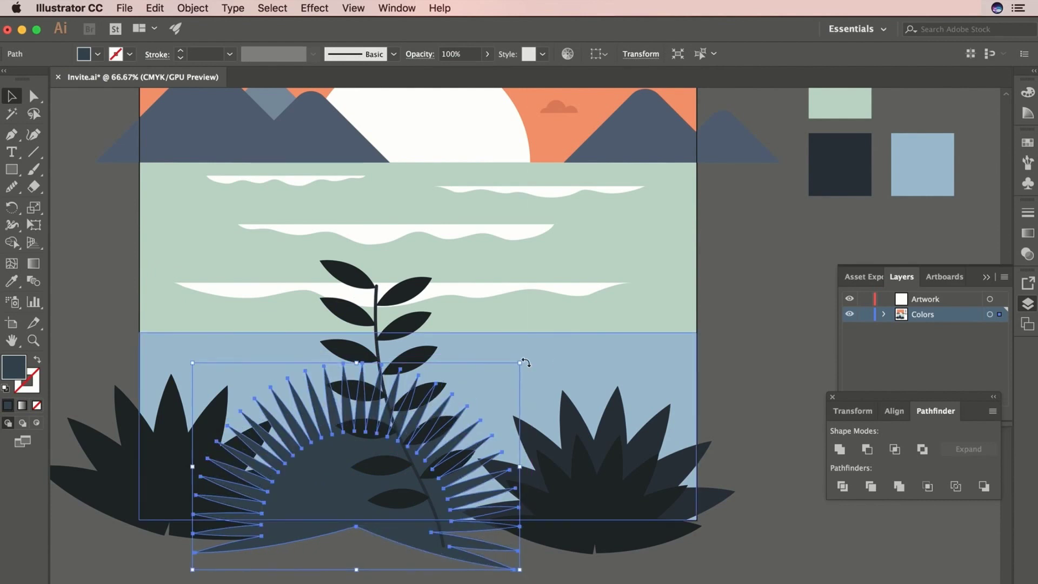
{"action": "left_click", "coordinate": [777, 412]}
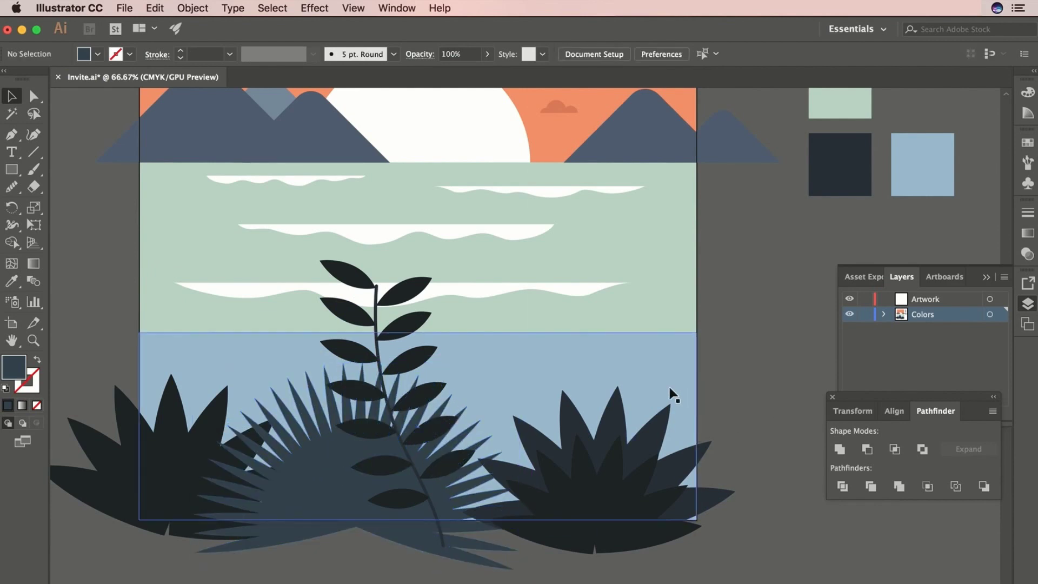
Step: Draw a bumpy bush silhouette filled with 4D5D6D using the Pencil tool, spanning the artboard's full width behind the foliage
{"action": "left_click", "coordinate": [14, 187]}
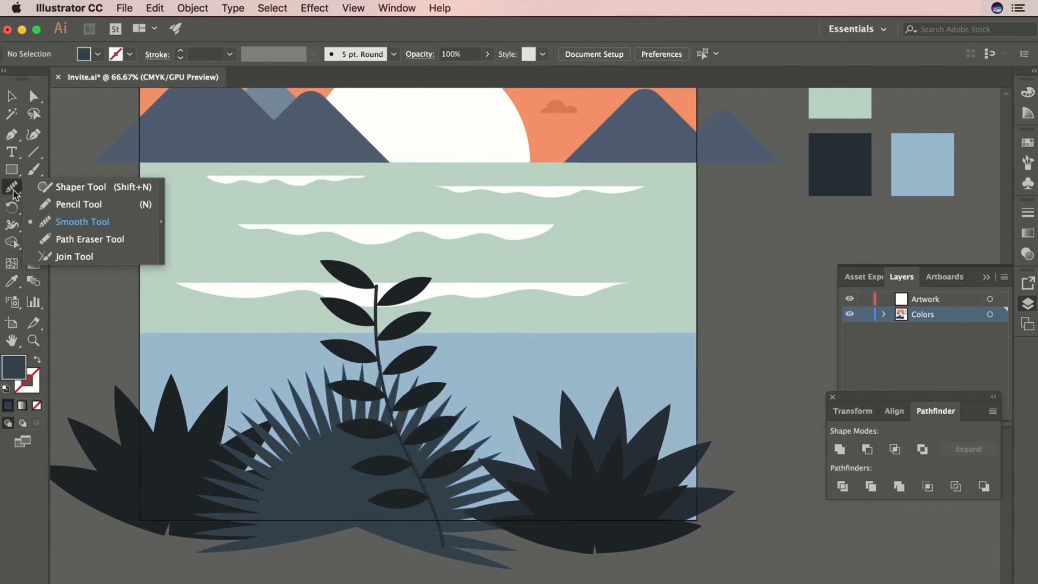
{"action": "left_click", "coordinate": [54, 203]}
{"action": "left_click", "coordinate": [11, 281]}
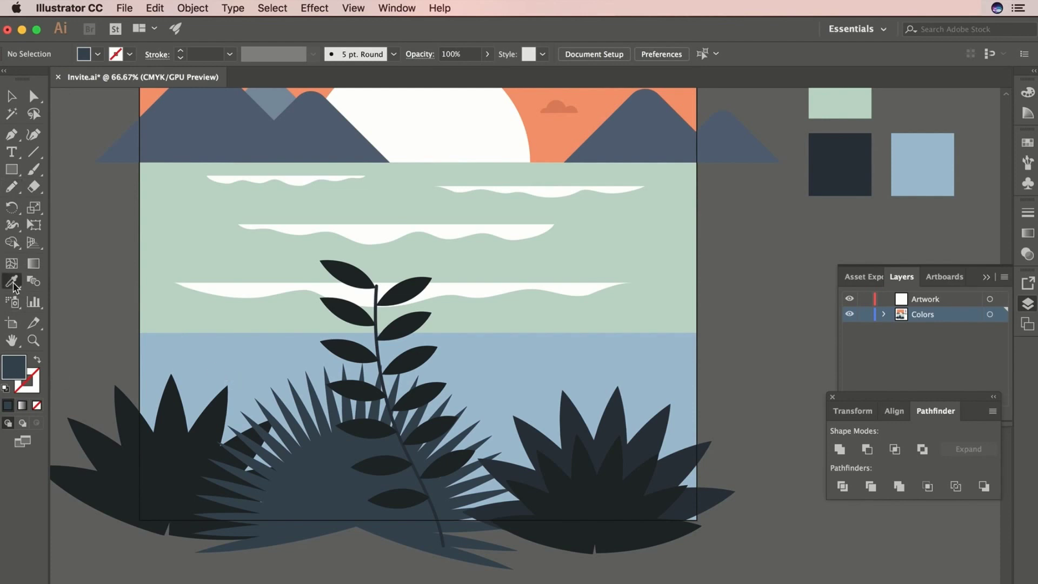
{"action": "double_click", "coordinate": [22, 371]}
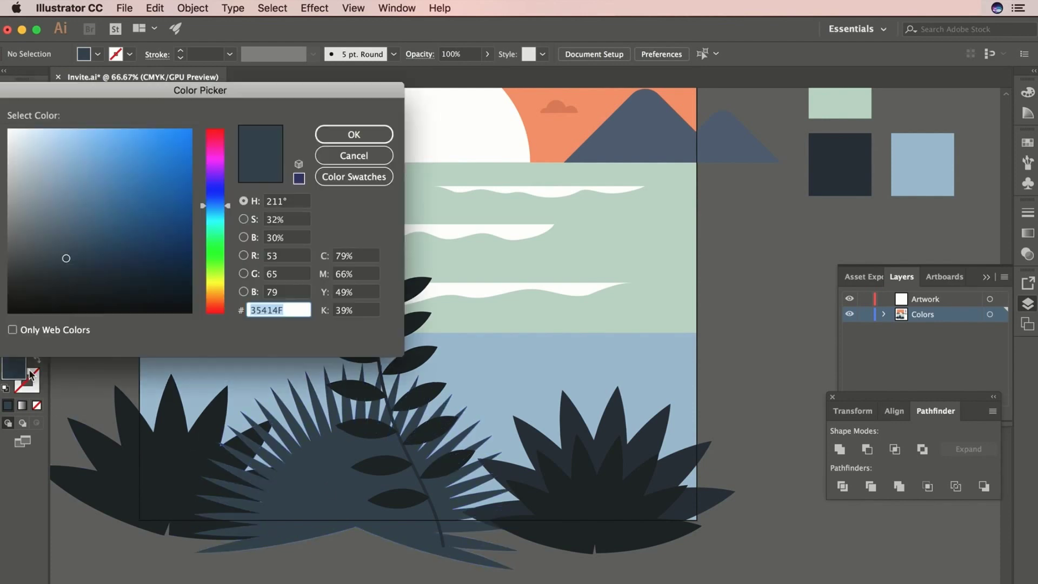
{"action": "left_click_drag", "start_coordinate": [67, 254], "coordinate": [64, 233]}
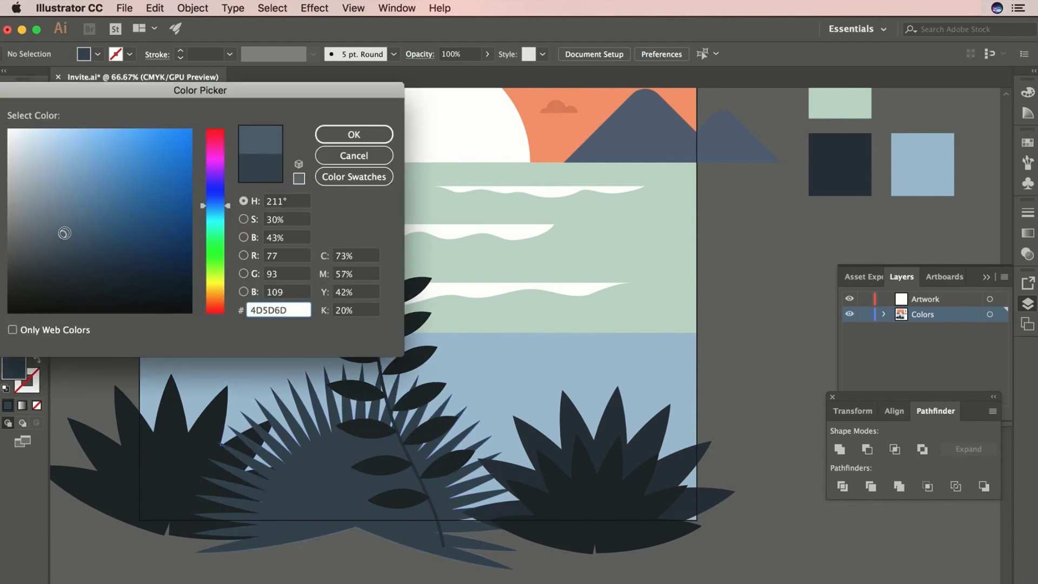
{"action": "left_click", "coordinate": [346, 134]}
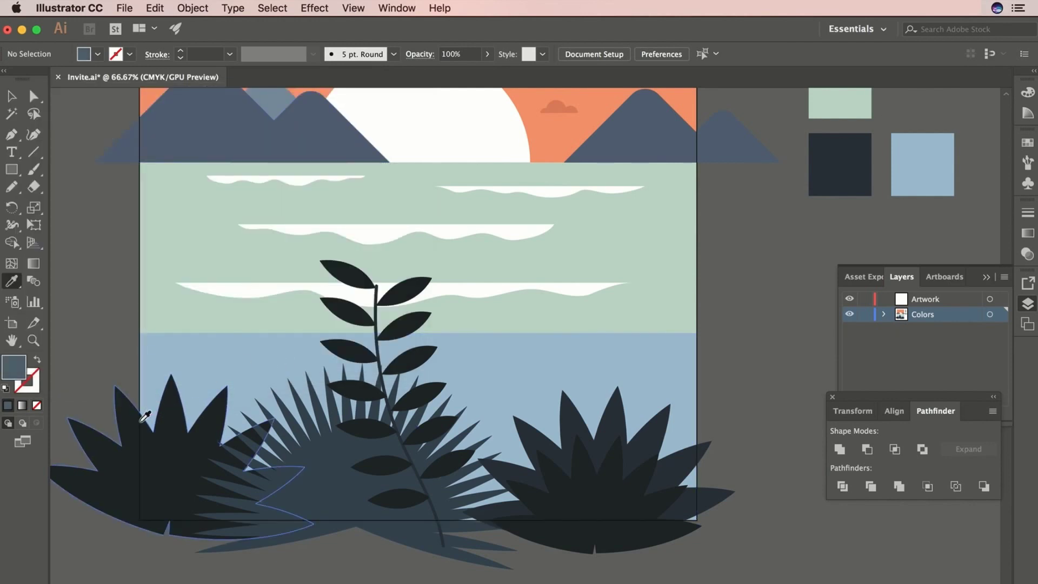
{"action": "left_click", "coordinate": [9, 187]}
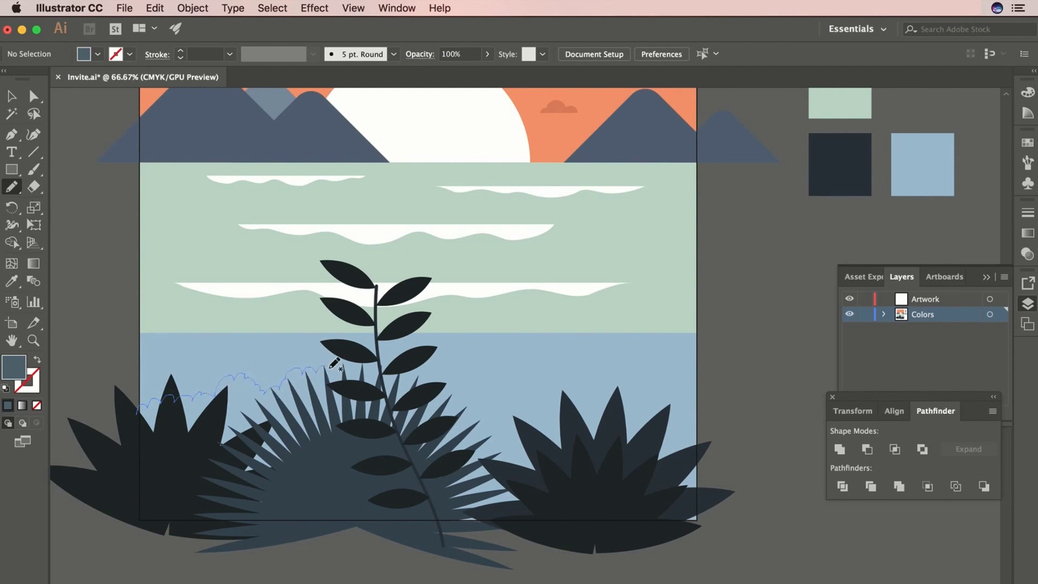
{"action": "left_click_drag", "start_coordinate": [457, 359], "coordinate": [123, 414]}
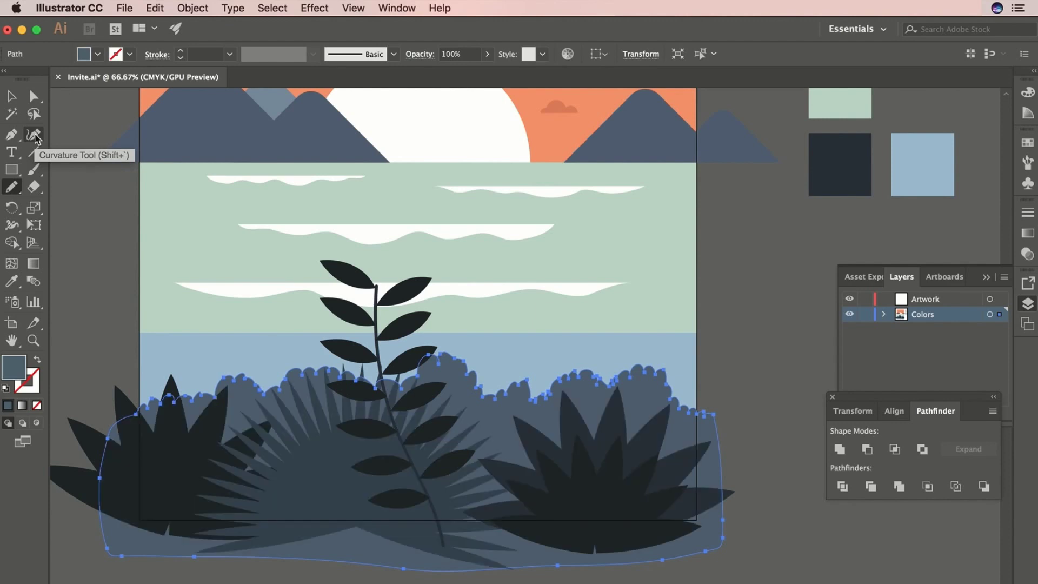
Step: Deselect the bush and examine the composition of the whole artboard
{"action": "left_click", "coordinate": [11, 95]}
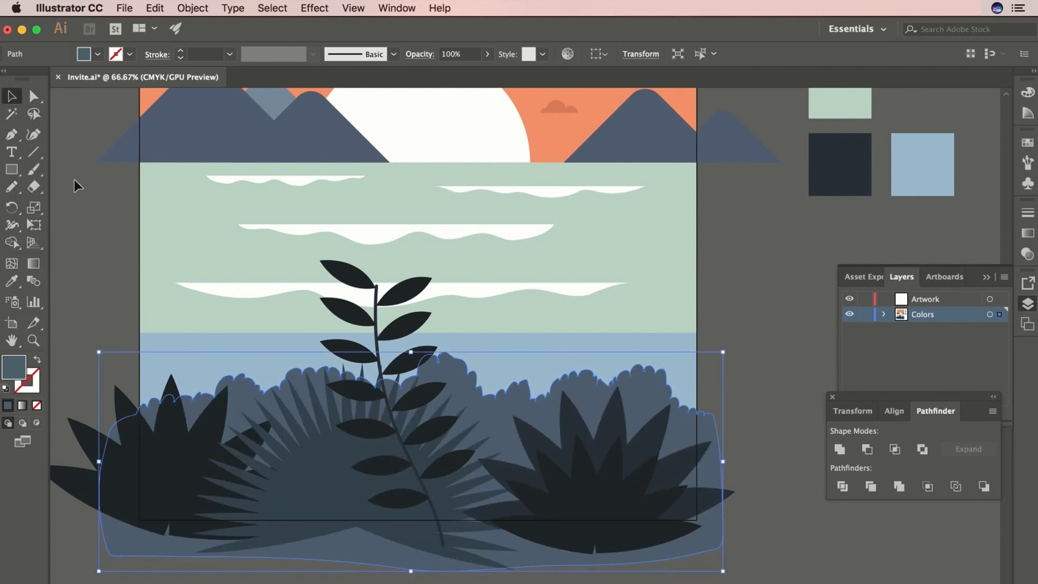
{"action": "left_click", "coordinate": [78, 182]}
{"action": "left_click_drag", "start_coordinate": [119, 221], "coordinate": [129, 265]}
{"action": "left_click", "coordinate": [521, 433]}
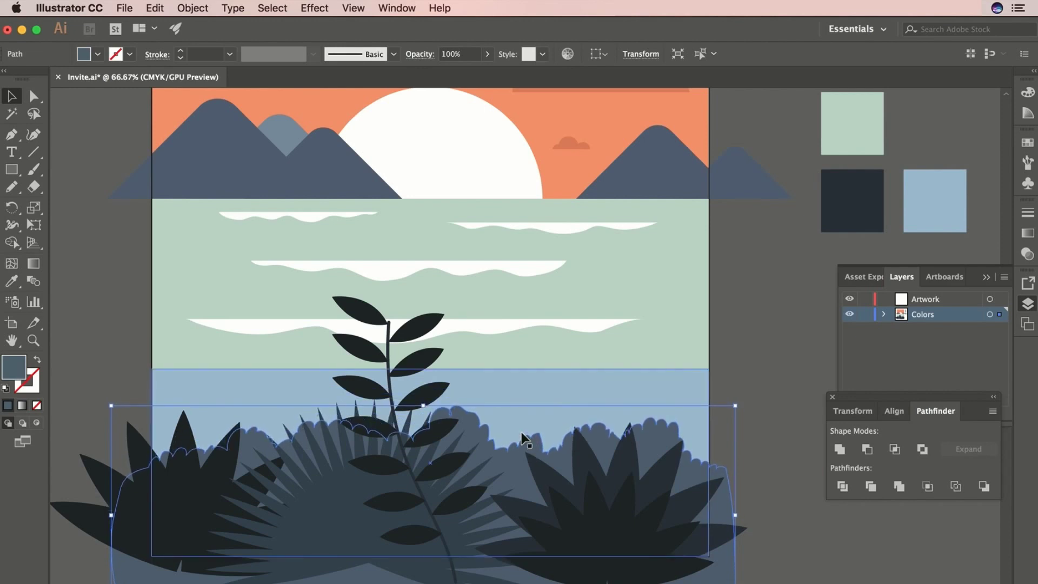
{"action": "left_click", "coordinate": [759, 407]}
{"action": "left_click_drag", "start_coordinate": [767, 305], "coordinate": [767, 421]}
{"action": "scroll", "coordinate": [648, 463], "scroll_direction": "down", "scroll_amount": 2}
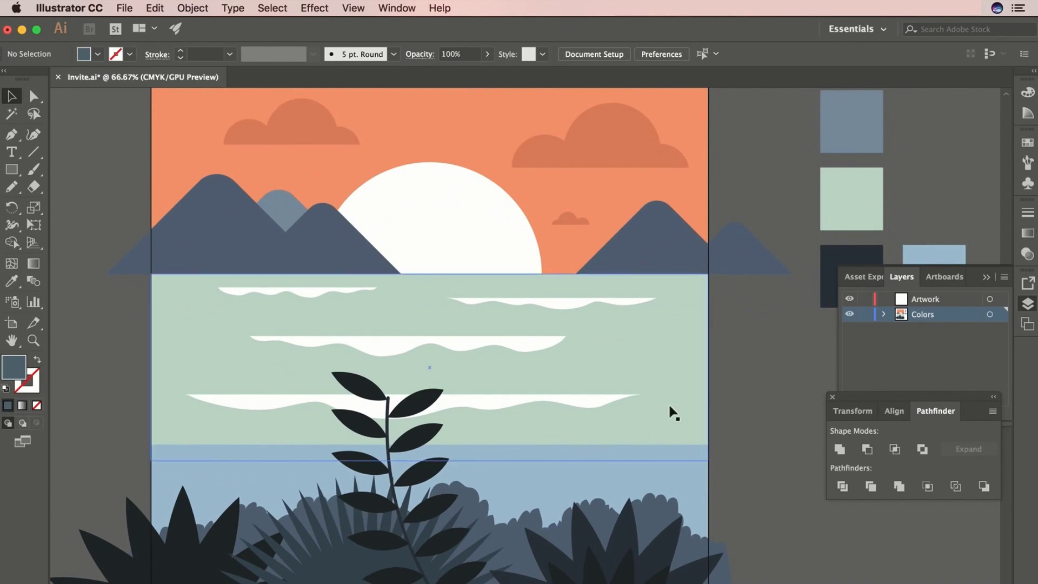
{"action": "scroll", "coordinate": [630, 403], "scroll_direction": "up", "scroll_amount": 3}
{"action": "key", "text": "super+minus"}
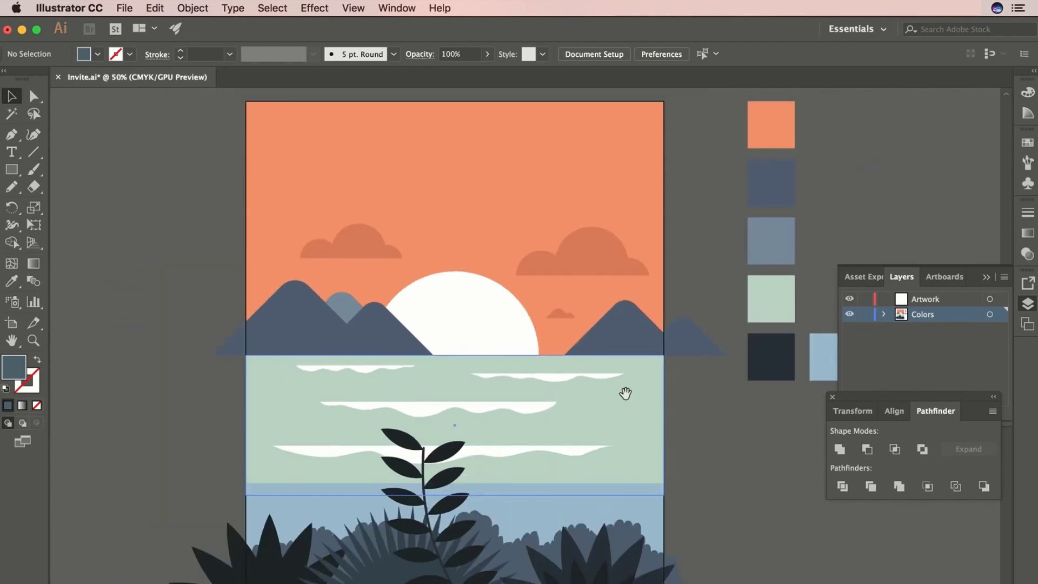
{"action": "left_click_drag", "start_coordinate": [622, 395], "coordinate": [609, 378]}
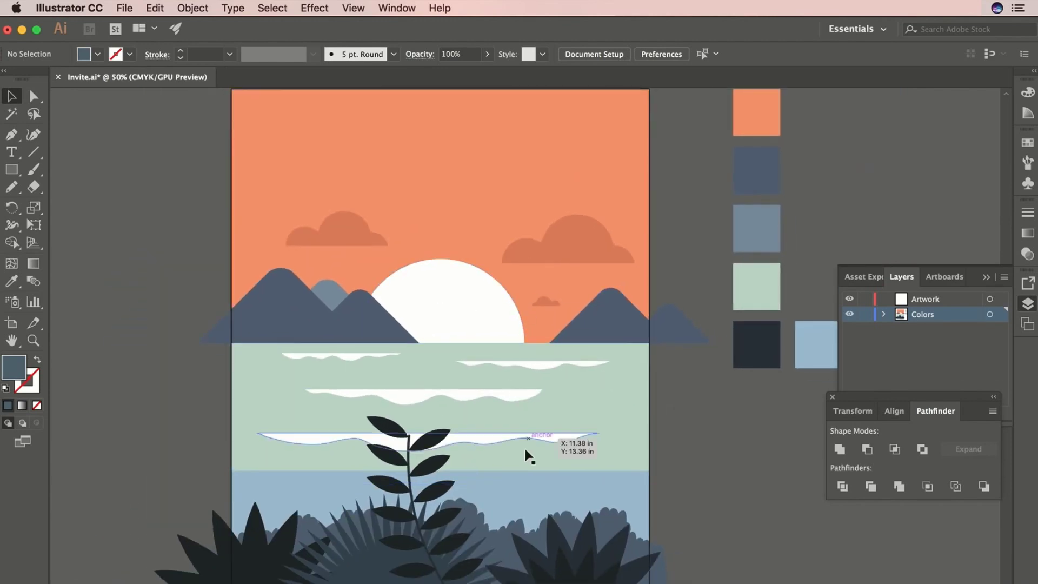
{"action": "left_click_drag", "start_coordinate": [554, 483], "coordinate": [542, 474]}
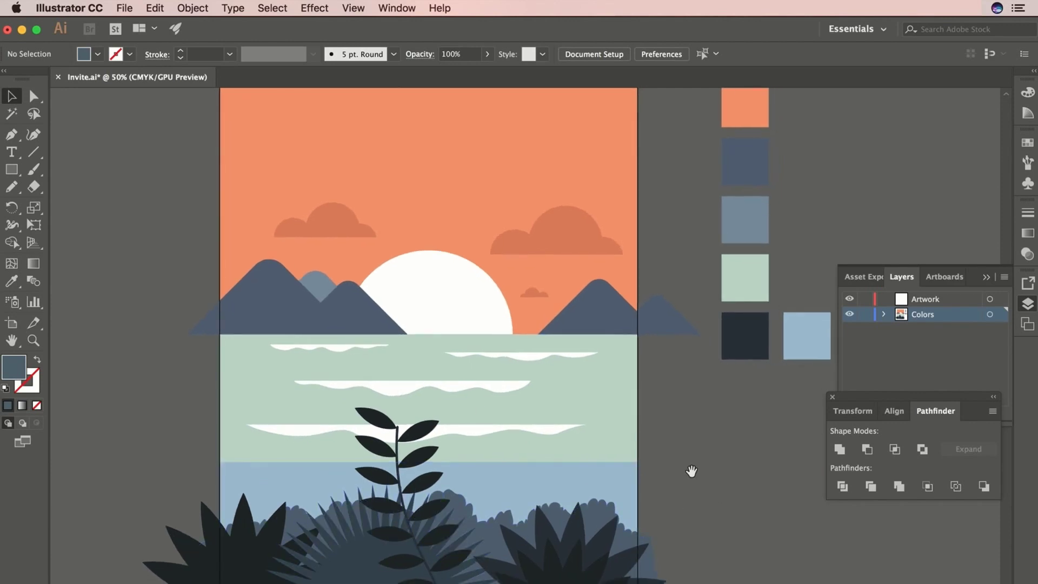
{"action": "left_click_drag", "start_coordinate": [692, 471], "coordinate": [667, 482]}
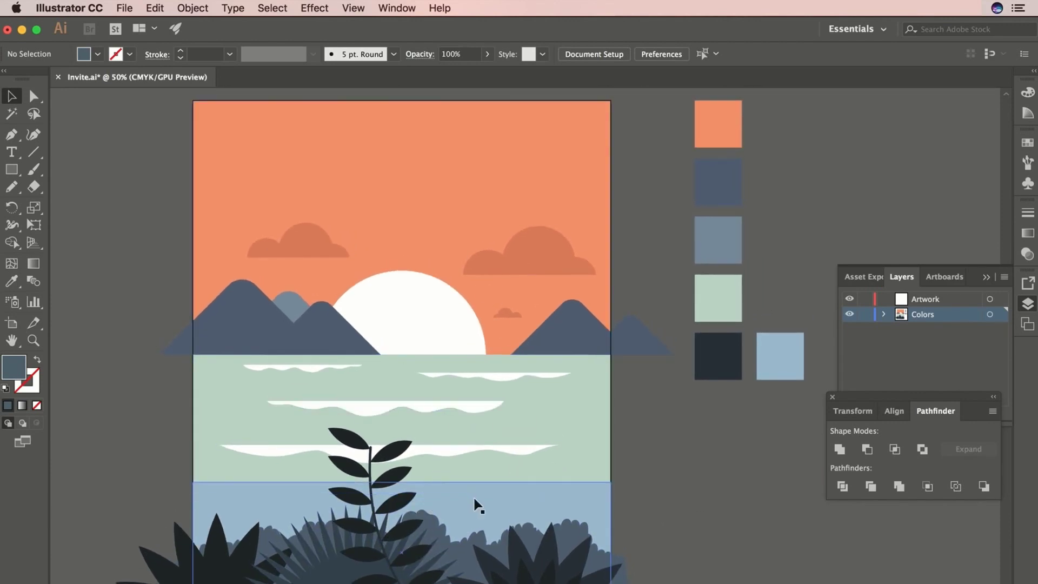
Step: Scale the leafy branch down slightly so that it overlaps less of the water
{"action": "left_click", "coordinate": [348, 436]}
{"action": "left_click_drag", "start_coordinate": [327, 429], "coordinate": [342, 442]}
{"action": "left_click", "coordinate": [575, 470]}
{"action": "left_click", "coordinate": [702, 456]}
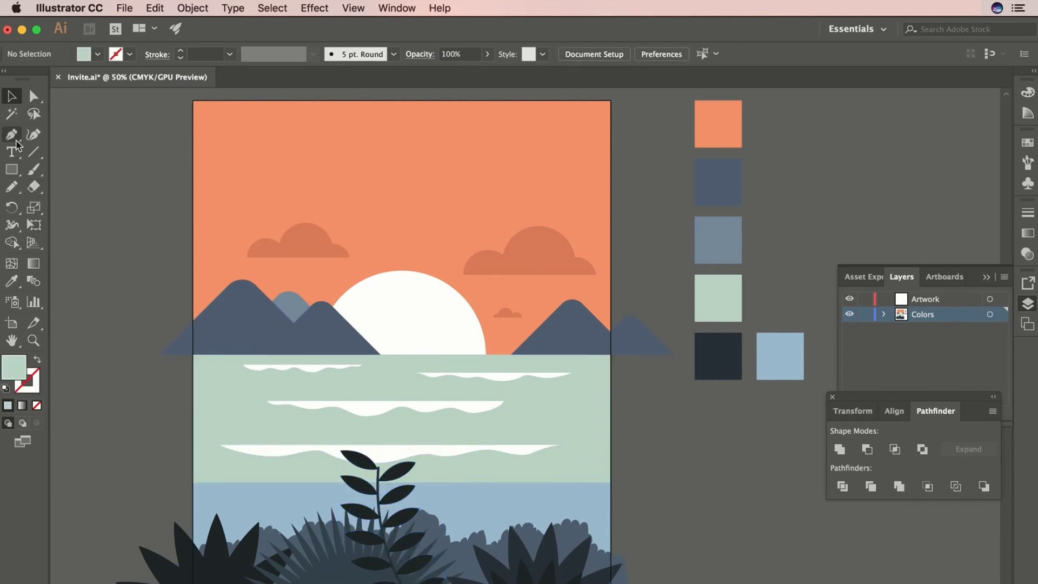
Step: Draw a tall, slightly curved palm trunk tapering upward with the Pen tool beside the colour swatches, filled with the dark fan colour
{"action": "left_click", "coordinate": [12, 283]}
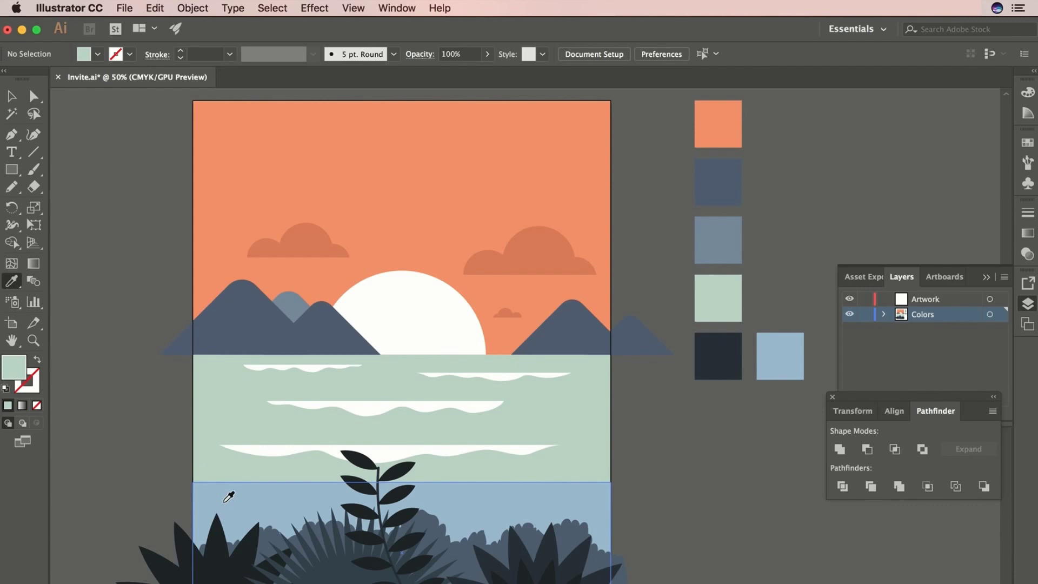
{"action": "left_click", "coordinate": [217, 548]}
{"action": "left_click", "coordinate": [8, 139]}
{"action": "left_click_drag", "start_coordinate": [665, 477], "coordinate": [493, 367]}
{"action": "scroll", "coordinate": [493, 366], "scroll_direction": "right", "scroll_amount": 3}
{"action": "scroll", "coordinate": [493, 366], "scroll_direction": "up", "scroll_amount": 2}
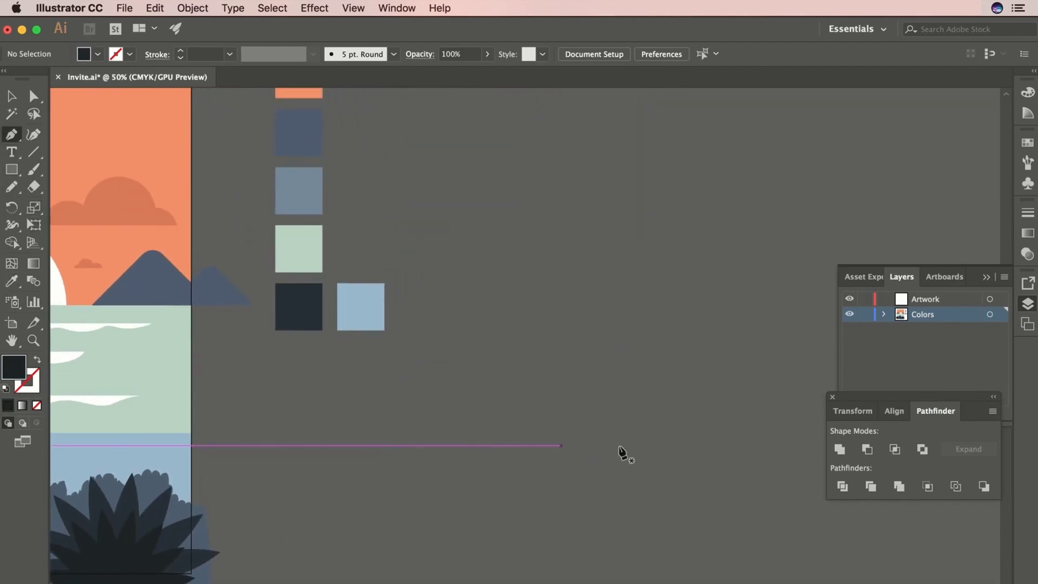
{"action": "left_click", "coordinate": [592, 456]}
{"action": "left_click_drag", "start_coordinate": [599, 214], "coordinate": [588, 188]}
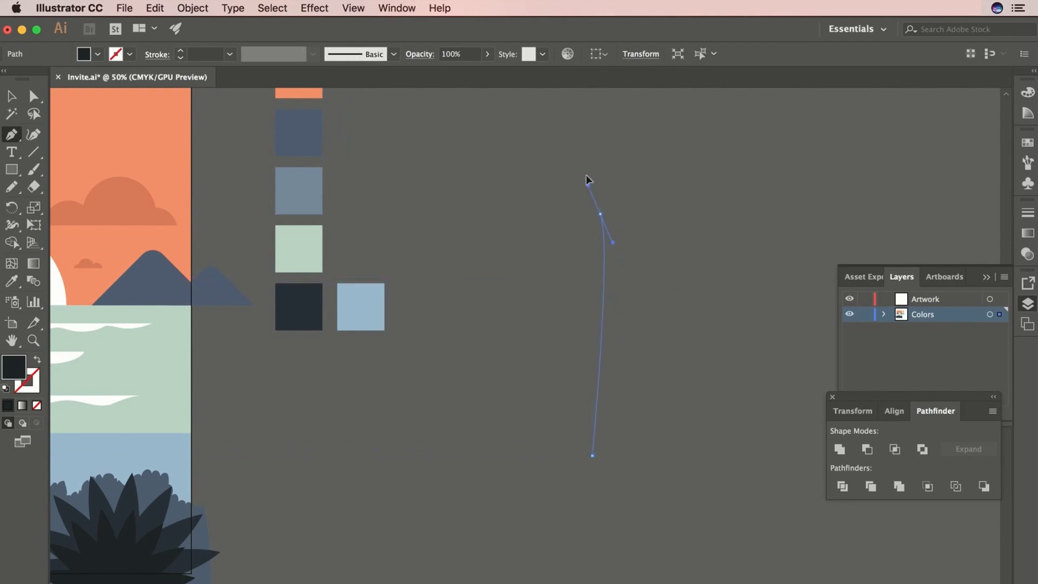
{"action": "left_click_drag", "start_coordinate": [583, 117], "coordinate": [583, 116]}
{"action": "left_click", "coordinate": [599, 214]}
{"action": "left_click", "coordinate": [606, 214]}
{"action": "left_click_drag", "start_coordinate": [612, 456], "coordinate": [584, 582]}
{"action": "left_click", "coordinate": [613, 456]}
{"action": "left_click", "coordinate": [592, 456]}
Step: Adjust the palm trunk's corner points to refine its narrow top and wider base
{"action": "left_click", "coordinate": [32, 96]}
{"action": "left_click", "coordinate": [338, 199]}
{"action": "left_click_drag", "start_coordinate": [436, 218], "coordinate": [403, 227]}
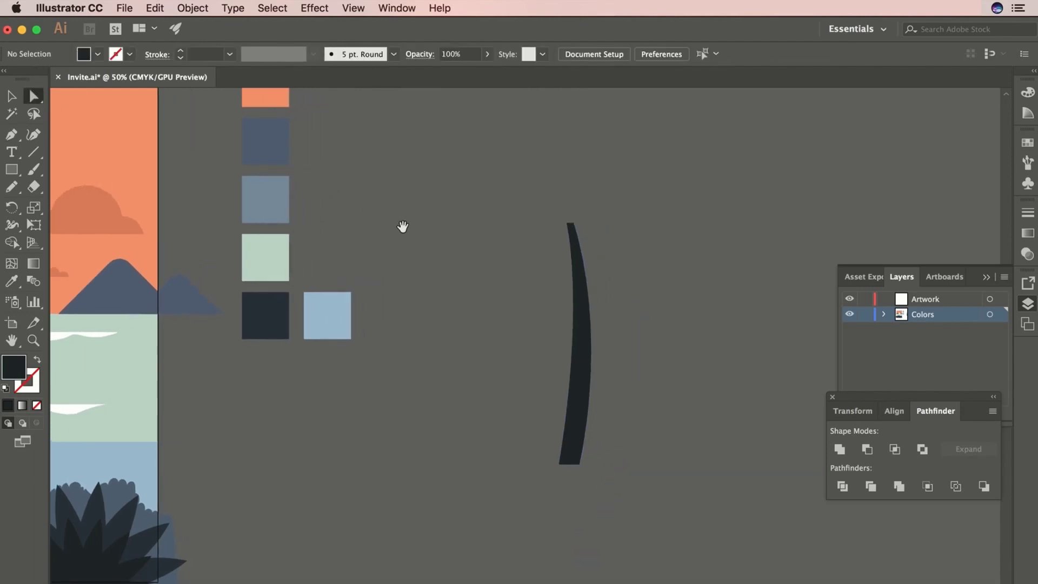
{"action": "key", "text": "super+="}
{"action": "left_click_drag", "start_coordinate": [695, 297], "coordinate": [602, 299]}
{"action": "left_click", "coordinate": [568, 482]}
{"action": "left_click", "coordinate": [598, 185]}
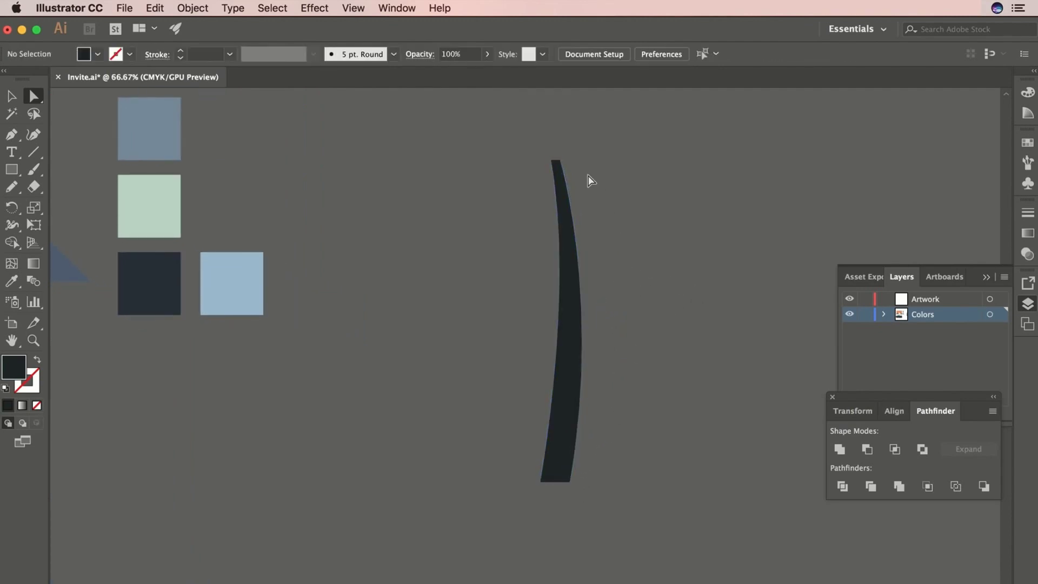
{"action": "left_click", "coordinate": [576, 181]}
{"action": "left_click", "coordinate": [617, 189]}
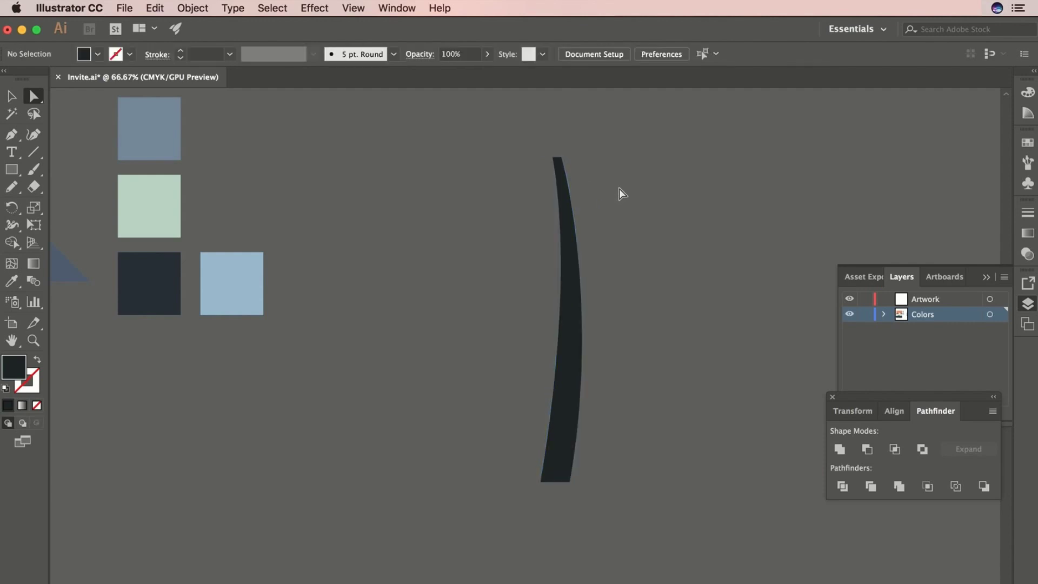
Step: Draw a curved, pointed leaf about 3.6 in wide and 3.4 in high beside the trunk using the Pen tool
{"action": "scroll", "coordinate": [492, 195], "scroll_direction": "up", "scroll_amount": 2}
{"action": "scroll", "coordinate": [492, 195], "scroll_direction": "left", "scroll_amount": 2}
{"action": "left_click", "coordinate": [7, 138]}
{"action": "scroll", "coordinate": [493, 340], "scroll_direction": "left", "scroll_amount": 3}
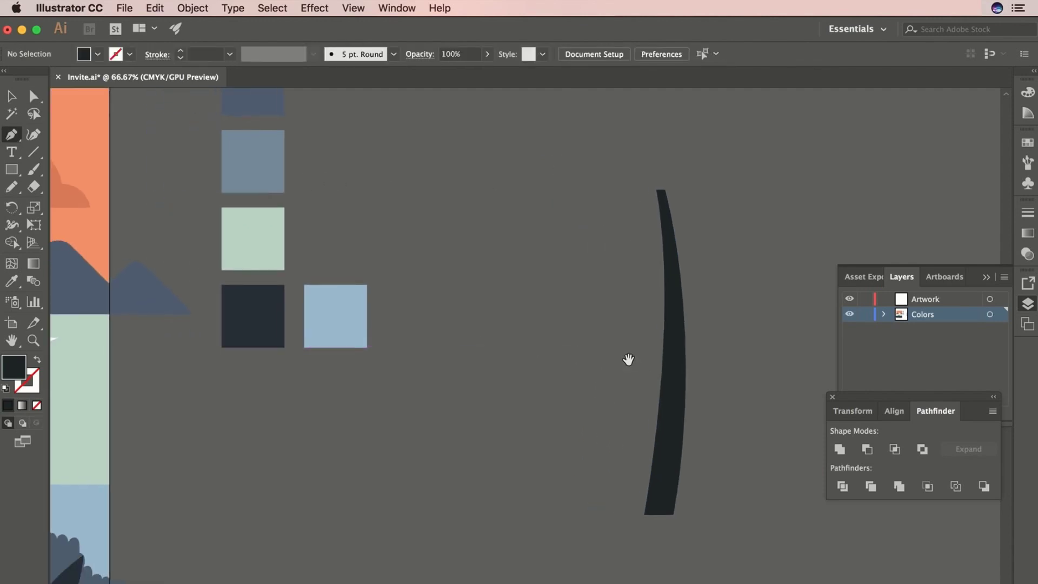
{"action": "scroll", "coordinate": [628, 360], "scroll_direction": "left", "scroll_amount": 3}
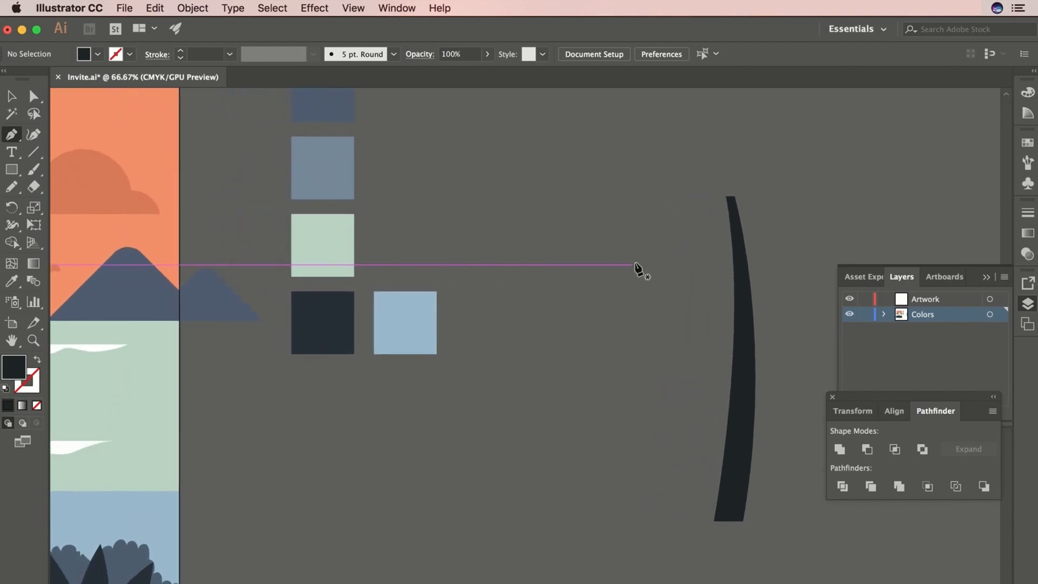
{"action": "left_click", "coordinate": [634, 265]}
{"action": "left_click_drag", "start_coordinate": [508, 382], "coordinate": [492, 489]}
{"action": "left_click", "coordinate": [508, 381]}
{"action": "left_click_drag", "start_coordinate": [635, 265], "coordinate": [666, 215]}
{"action": "left_click", "coordinate": [12, 97]}
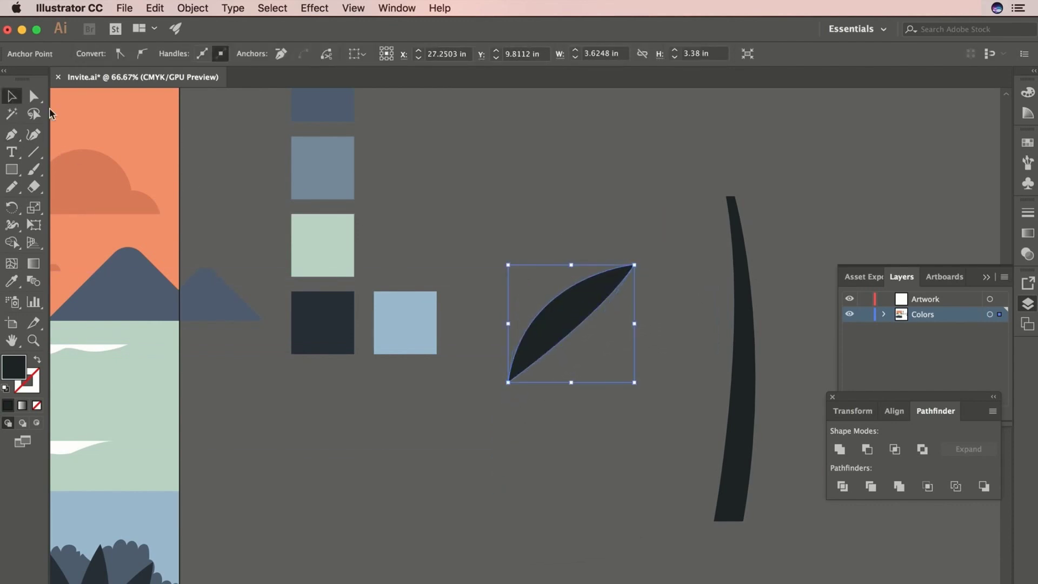
{"action": "left_click", "coordinate": [596, 191]}
Step: Rotate the leaf clockwise and position its tip at the top of the palm trunk
{"action": "left_click_drag", "start_coordinate": [574, 207], "coordinate": [486, 236]}
{"action": "left_click", "coordinate": [513, 319]}
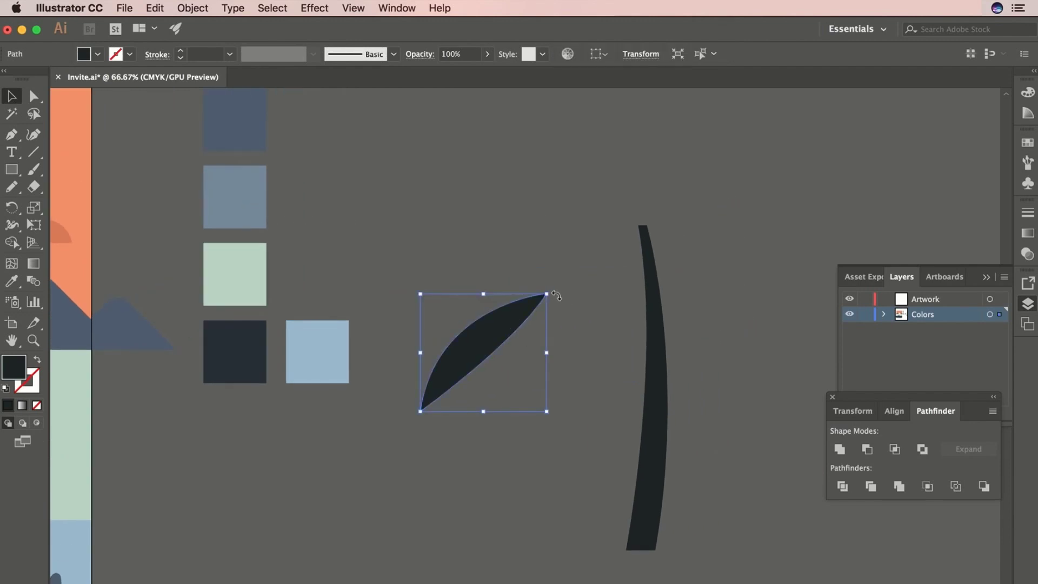
{"action": "left_click_drag", "start_coordinate": [555, 295], "coordinate": [572, 327]}
{"action": "left_click_drag", "start_coordinate": [508, 340], "coordinate": [589, 243]}
Step: Apply a horizontal Arc warp with a 25% bend to the leaf and expand its appearance
{"action": "left_click", "coordinate": [314, 8]}
{"action": "mouse_move", "coordinate": [361, 223]}
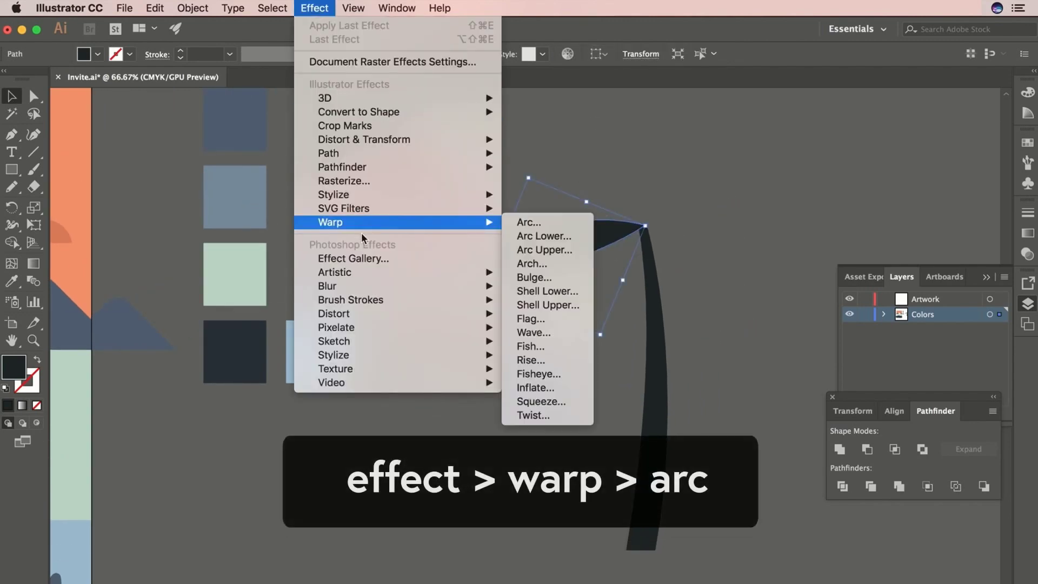
{"action": "left_click", "coordinate": [511, 223]}
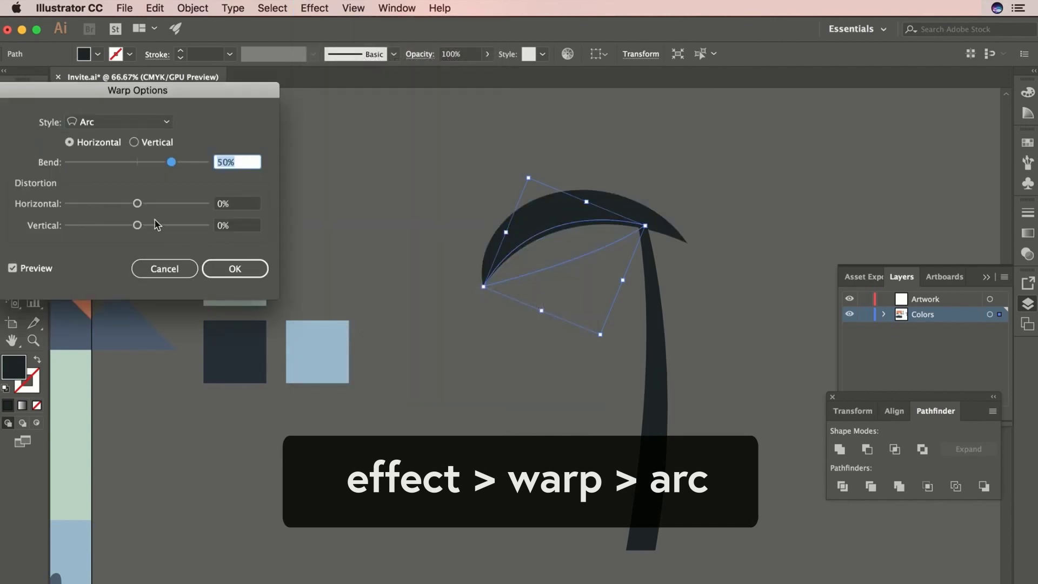
{"action": "left_click_drag", "start_coordinate": [162, 166], "coordinate": [155, 166]}
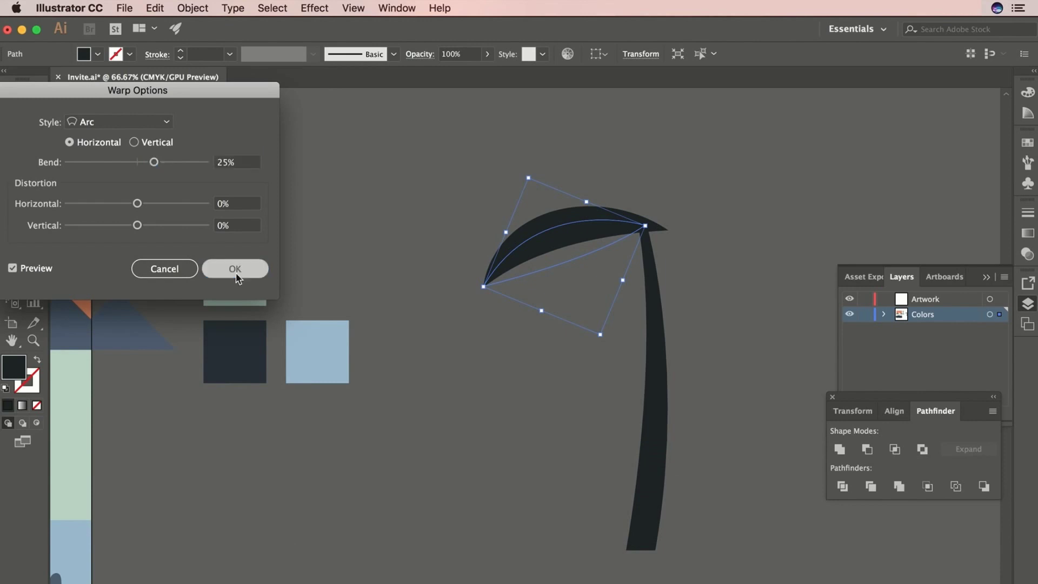
{"action": "left_click", "coordinate": [234, 275]}
{"action": "left_click", "coordinate": [841, 453]}
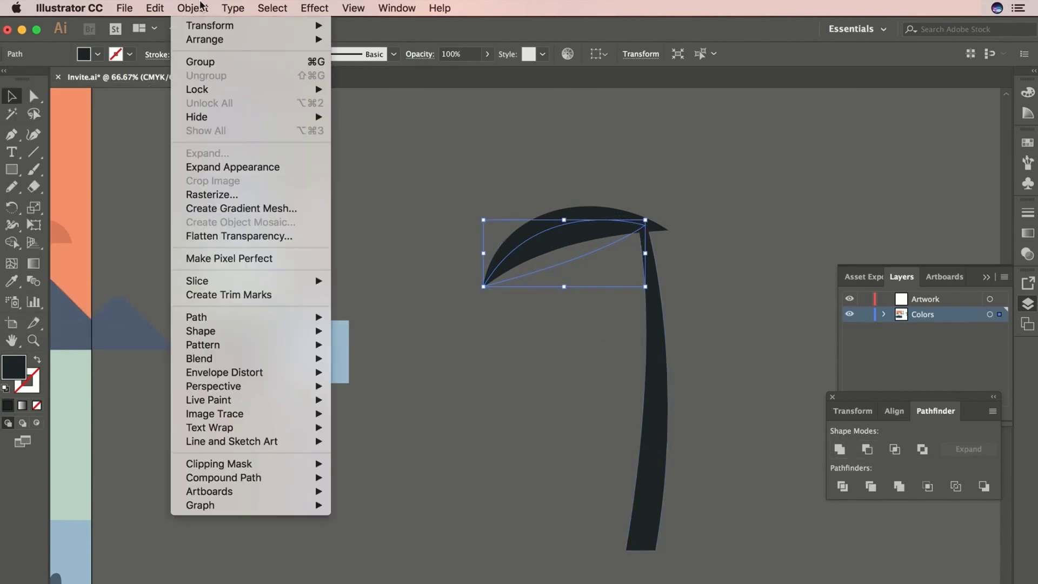
{"action": "left_click", "coordinate": [200, 7]}
{"action": "left_click", "coordinate": [232, 168]}
Step: Arrange rotated and mirrored copies of the leaf around the top of the trunk to form the palm crown
{"action": "left_click_drag", "start_coordinate": [666, 208], "coordinate": [621, 192]}
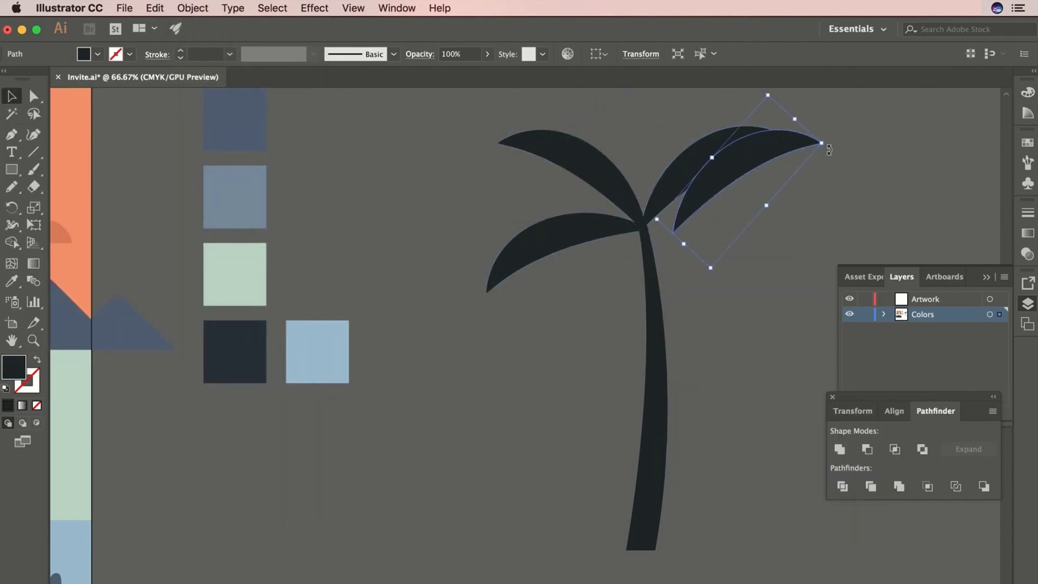
{"action": "left_click_drag", "start_coordinate": [778, 178], "coordinate": [769, 240]}
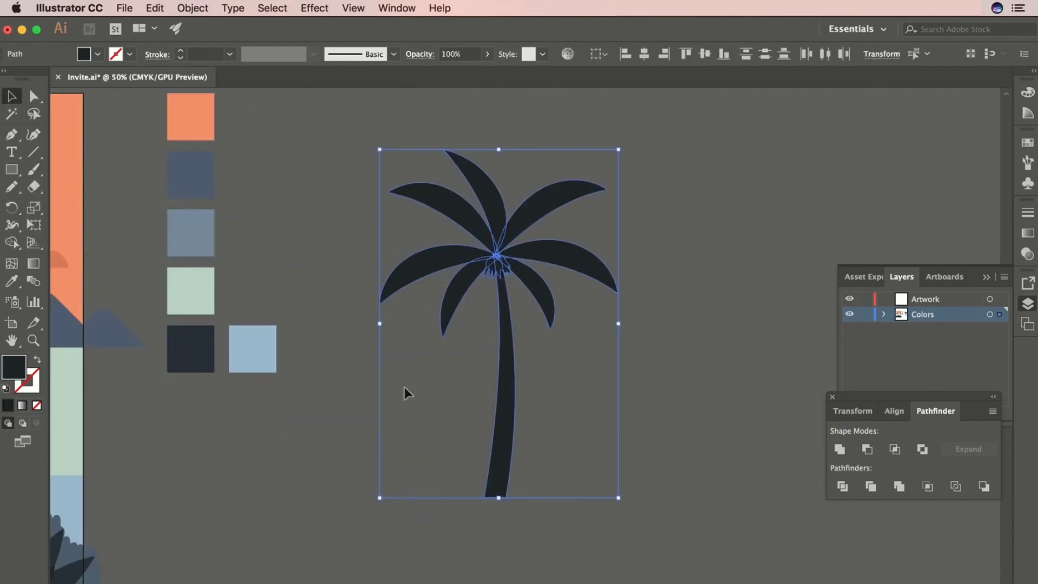
Step: Place the palm in front of the sun's edge and fit a scaled-down second palm close beside it
{"action": "left_click_drag", "start_coordinate": [616, 305], "coordinate": [618, 248]}
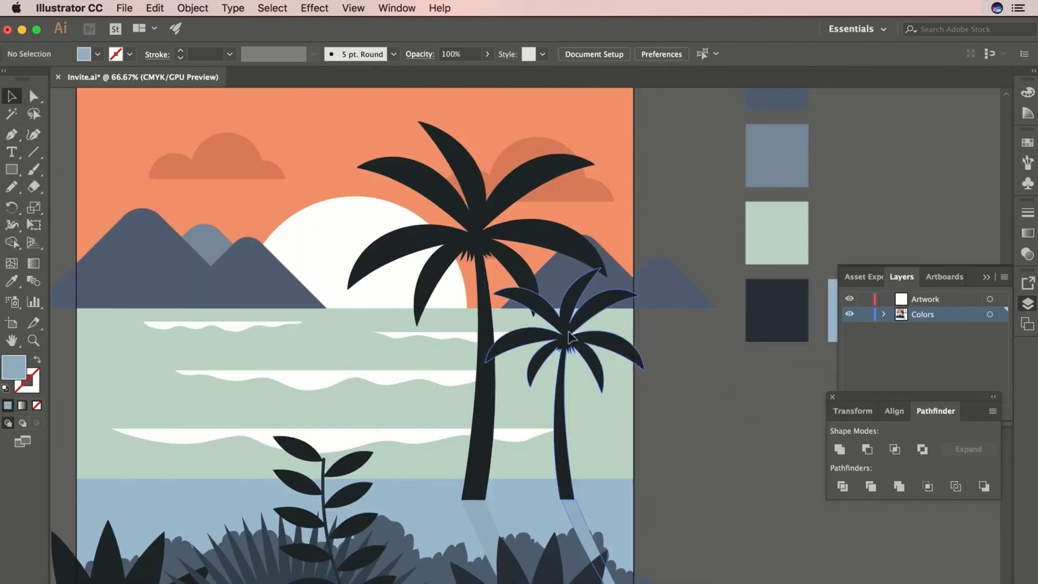
{"action": "left_click_drag", "start_coordinate": [551, 359], "coordinate": [546, 339]}
{"action": "left_click", "coordinate": [769, 413]}
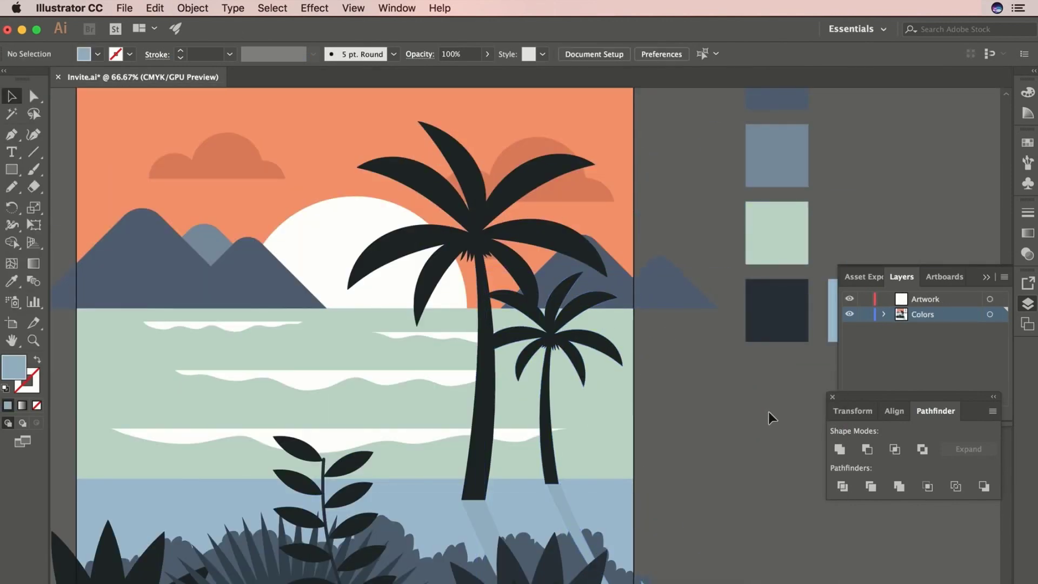
Step: Add the title text "Tropical Party" in the sky at 200 pt in the Amontillados font
{"action": "scroll", "coordinate": [621, 372], "scroll_direction": "up", "scroll_amount": 1}
{"action": "scroll", "coordinate": [619, 372], "scroll_direction": "up", "scroll_amount": 5}
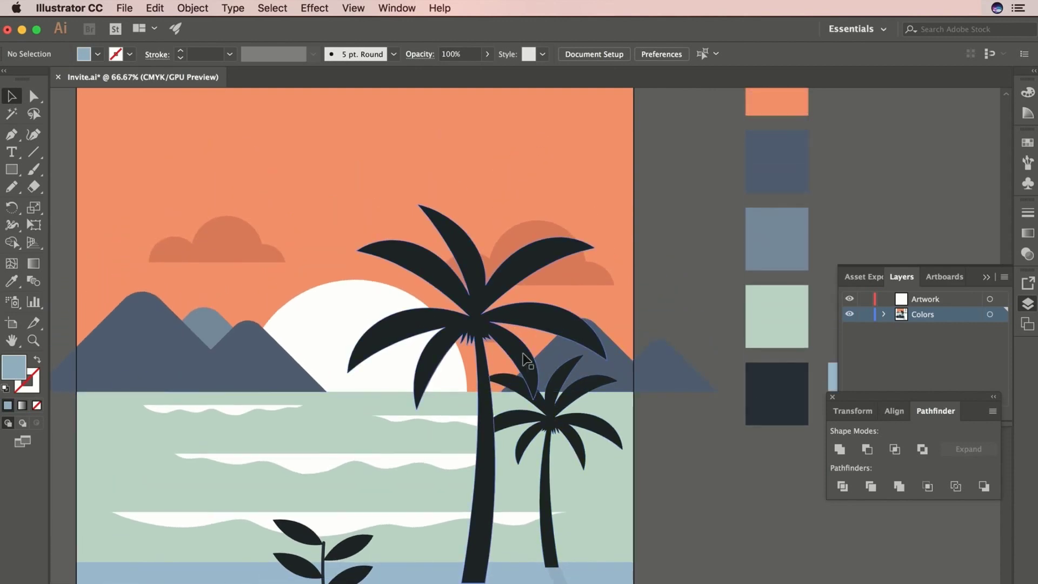
{"action": "left_click_drag", "start_coordinate": [508, 349], "coordinate": [571, 378]}
{"action": "key", "text": "super+minus"}
{"action": "left_click", "coordinate": [13, 153]}
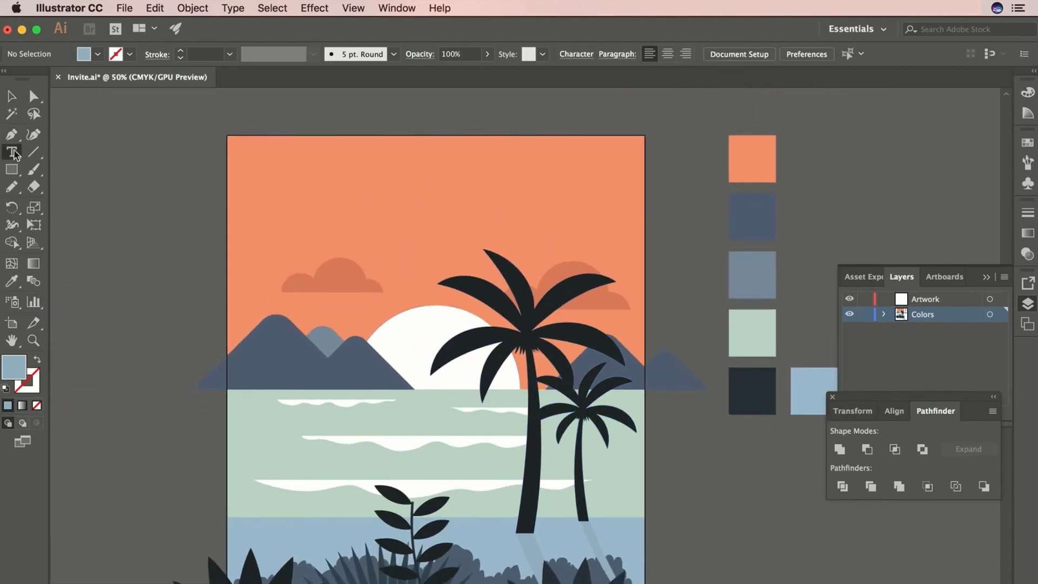
{"action": "left_click", "coordinate": [397, 183]}
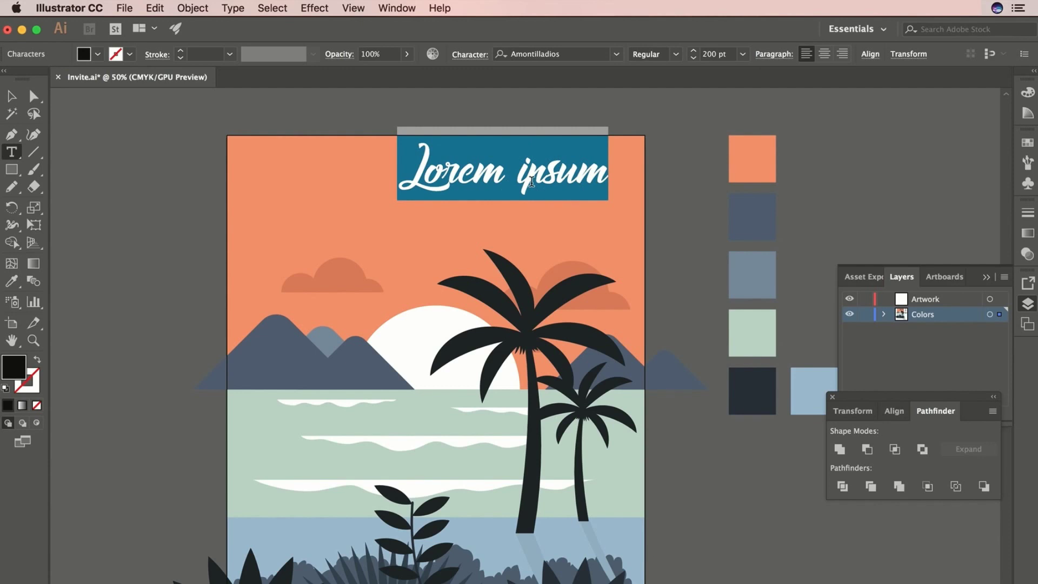
{"action": "type", "text": "Tropical Party"}
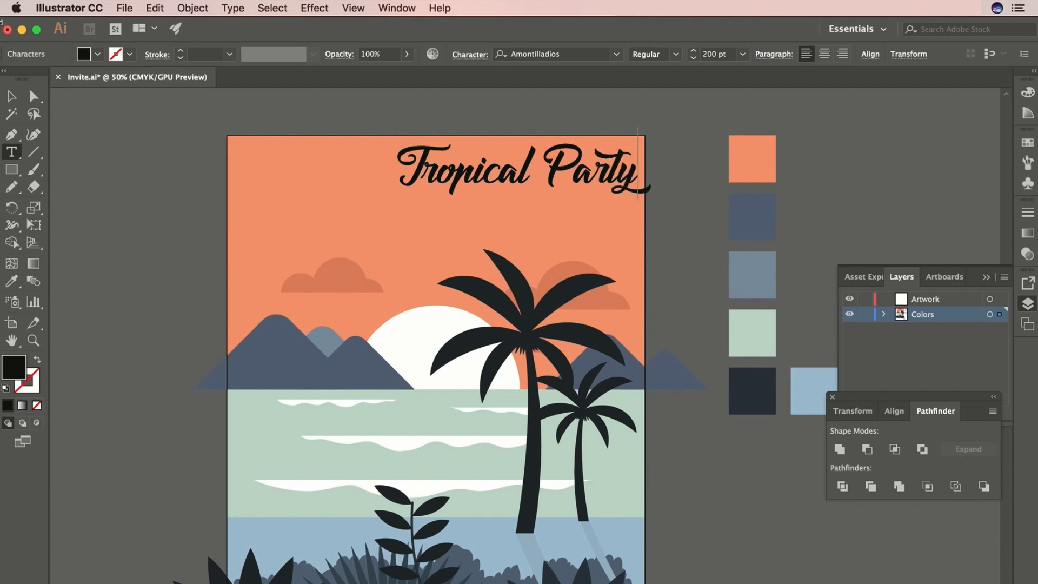
Step: Enlarge the title to about 243 pt and centre it in the sky above the clouds
{"action": "left_click", "coordinate": [12, 96]}
{"action": "left_click_drag", "start_coordinate": [502, 176], "coordinate": [430, 204]}
{"action": "left_click_drag", "start_coordinate": [579, 156], "coordinate": [621, 147]}
{"action": "left_click_drag", "start_coordinate": [552, 207], "coordinate": [538, 207]}
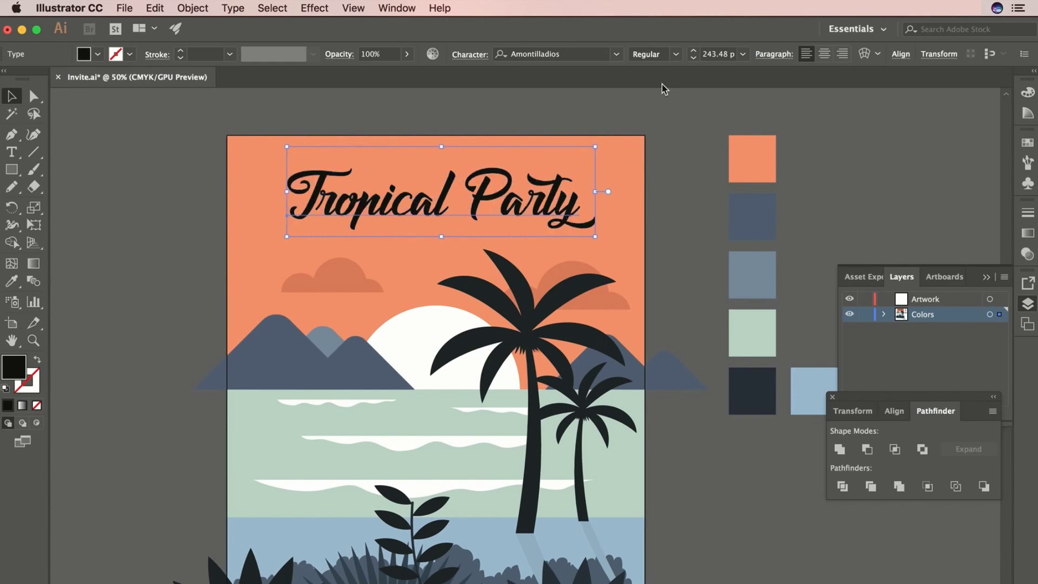
Step: Colour the title with the white sampled from the sun
{"action": "key", "text": "i"}
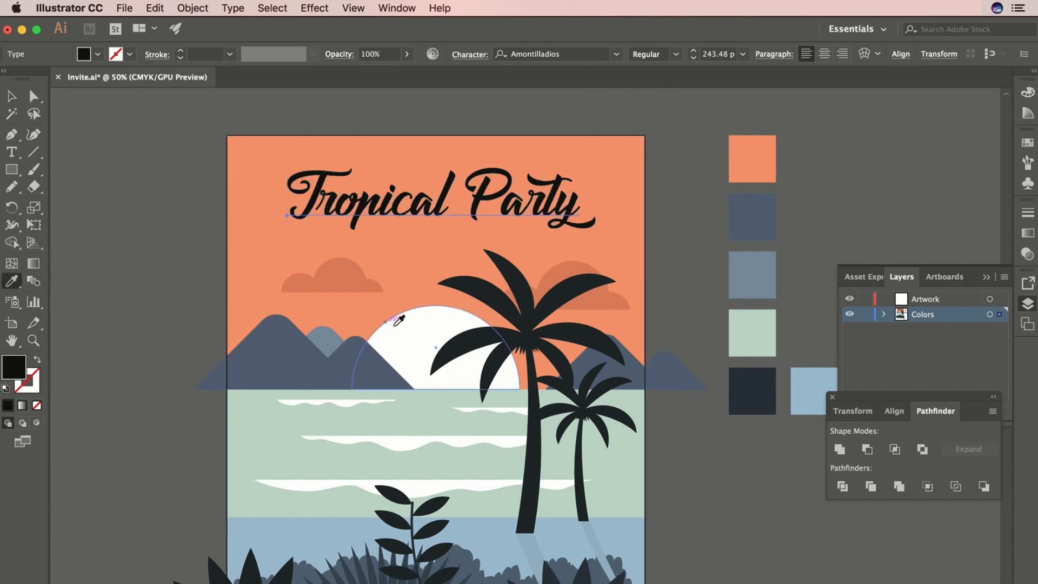
{"action": "left_click", "coordinate": [402, 327]}
{"action": "left_click", "coordinate": [13, 97]}
{"action": "left_click", "coordinate": [189, 162]}
{"action": "scroll", "coordinate": [442, 141], "scroll_direction": "down", "scroll_amount": 2}
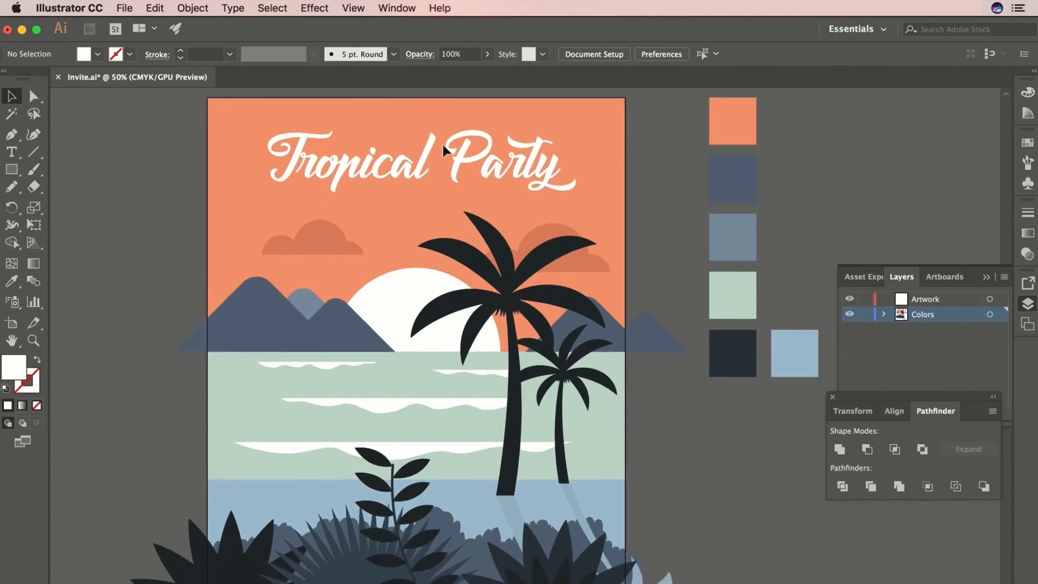
Step: Enlarge the title to about 262 pt and centre it horizontally on the artboard
{"action": "left_click", "coordinate": [442, 146]}
{"action": "left_click_drag", "start_coordinate": [575, 199], "coordinate": [540, 170]}
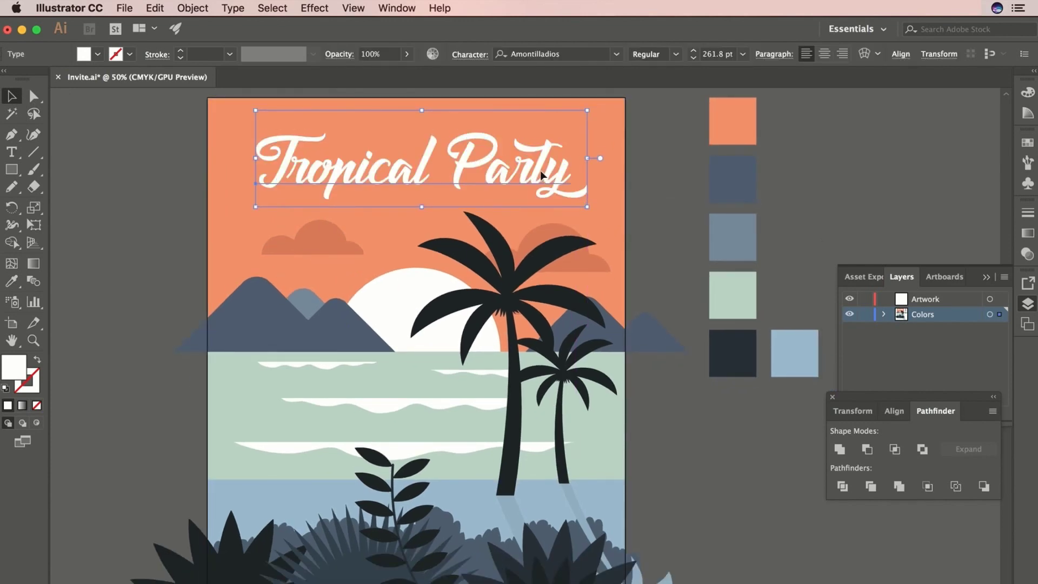
{"action": "left_click", "coordinate": [668, 164]}
{"action": "left_click_drag", "start_coordinate": [653, 171], "coordinate": [664, 160]}
{"action": "left_click", "coordinate": [287, 158]}
{"action": "left_click", "coordinate": [61, 166]}
Step: Add a placeholder text line just below the title in Brandon Grotesque Medium at 36 pt
{"action": "left_click", "coordinate": [17, 156]}
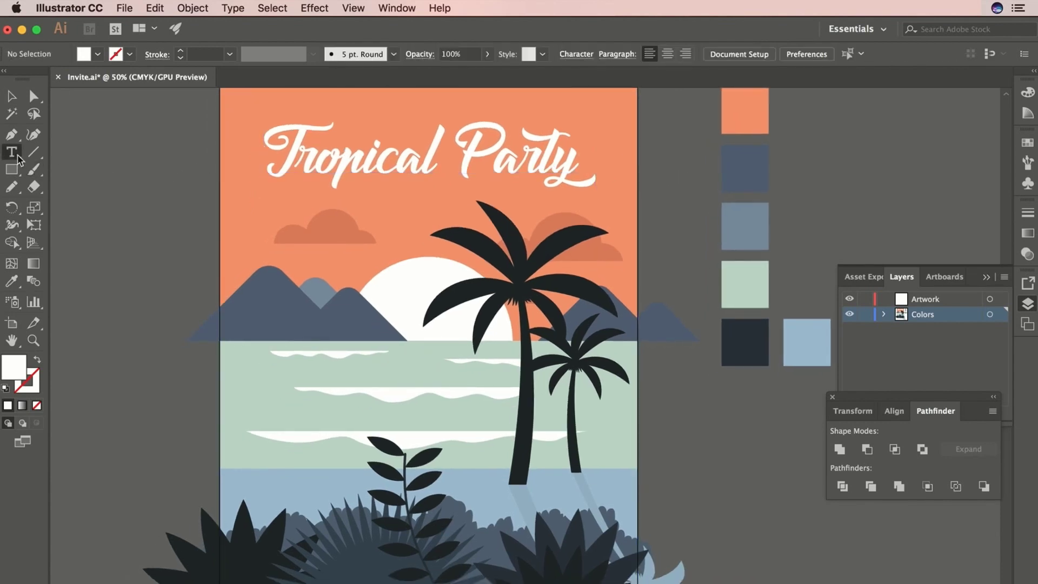
{"action": "left_click", "coordinate": [241, 203]}
{"action": "left_click", "coordinate": [572, 54]}
{"action": "type", "text": "bran"}
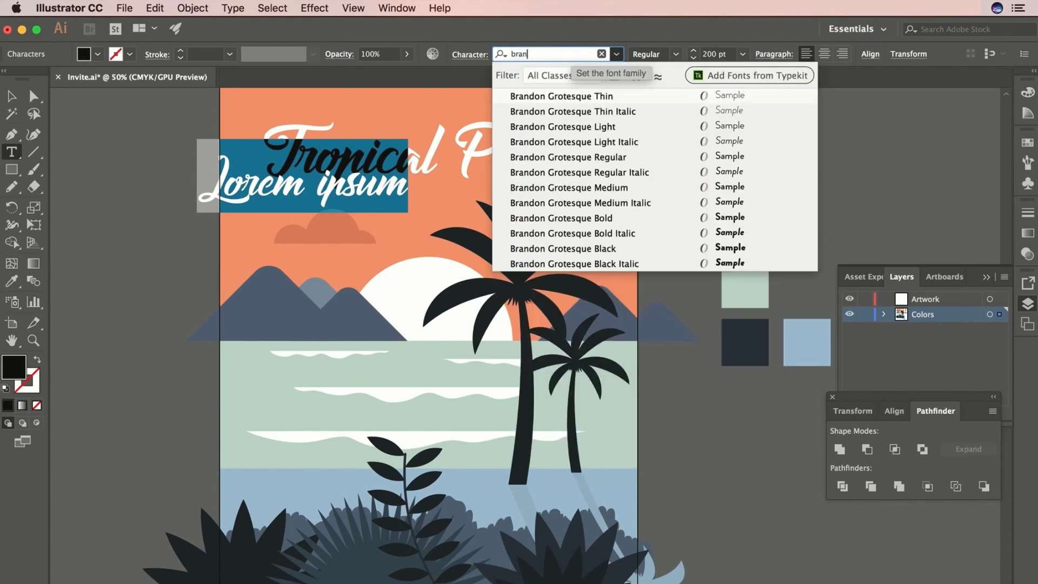
{"action": "left_click", "coordinate": [602, 187]}
{"action": "left_click", "coordinate": [743, 54]}
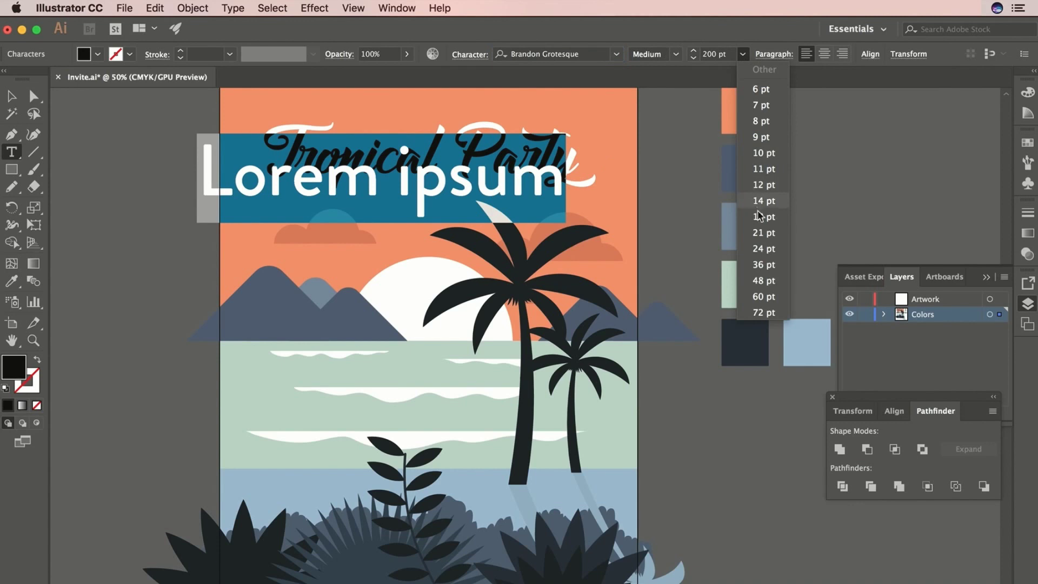
{"action": "left_click", "coordinate": [770, 265]}
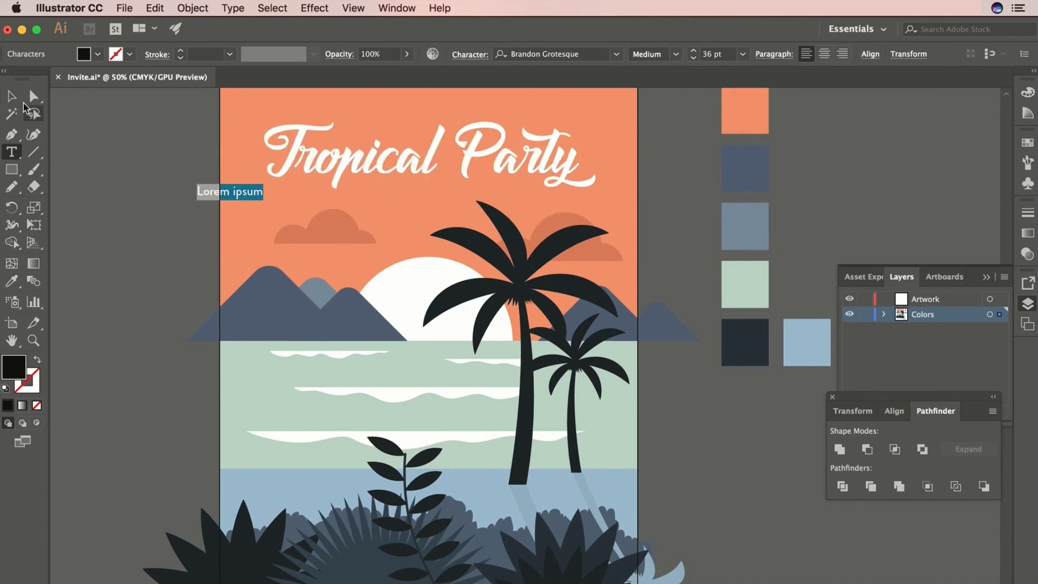
Step: Enlarge the placeholder text to about 56 pt and colour it white
{"action": "key", "text": "Escape"}
{"action": "left_click_drag", "start_coordinate": [264, 199], "coordinate": [301, 209]}
{"action": "left_click", "coordinate": [97, 54]}
{"action": "left_click", "coordinate": [26, 79]}
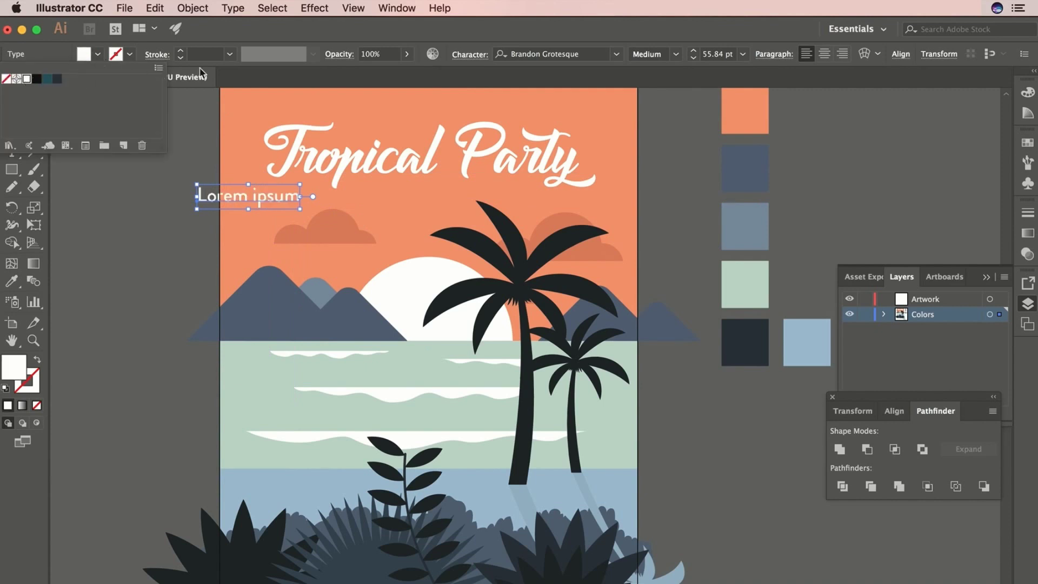
{"action": "left_click", "coordinate": [283, 45]}
Step: Replace the placeholder text with "LET'S GET WEIRD"
{"action": "double_click", "coordinate": [225, 193]}
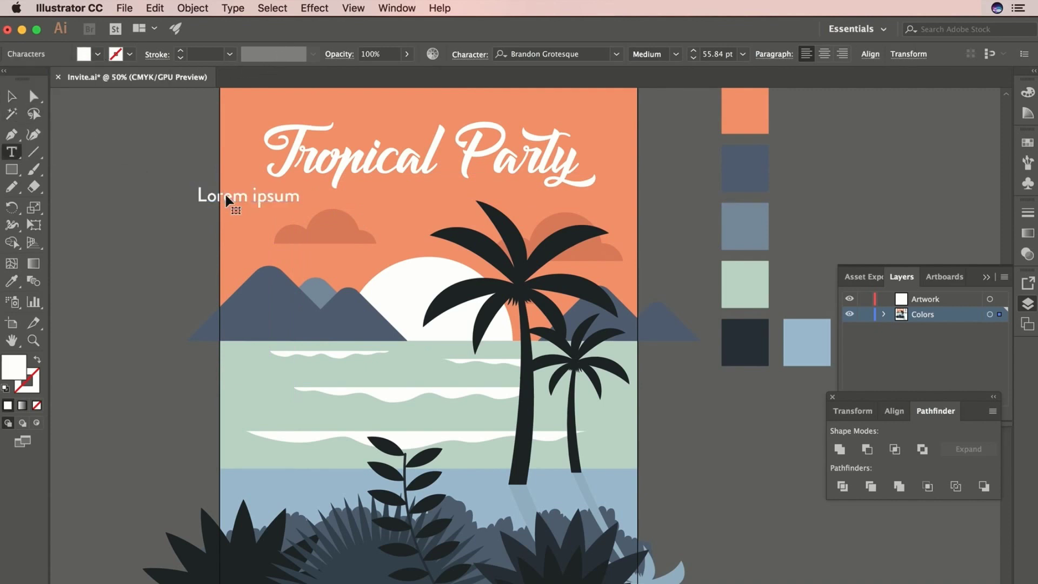
{"action": "key", "text": "super+a"}
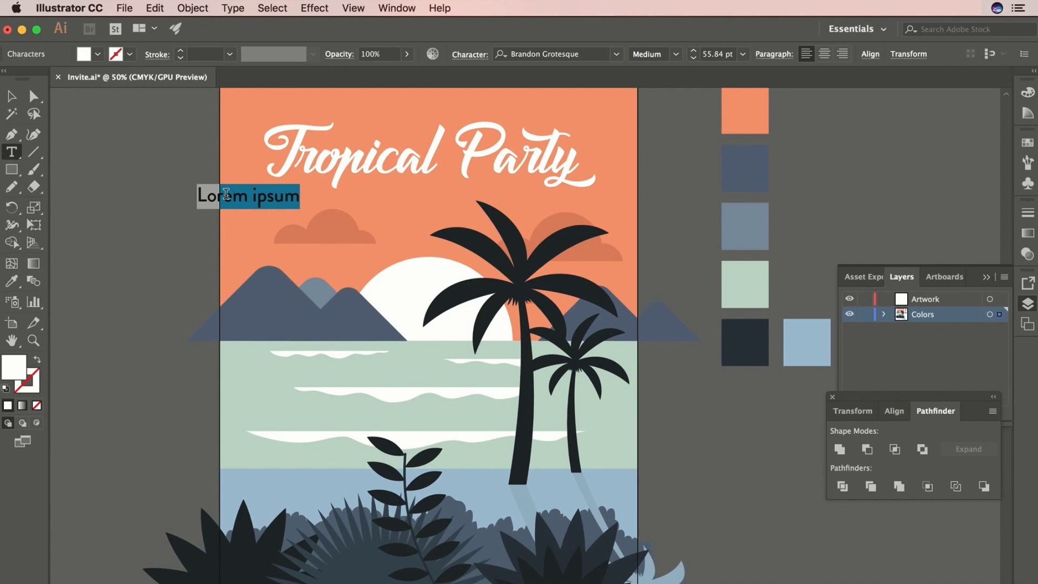
{"action": "type", "text": "LE"}
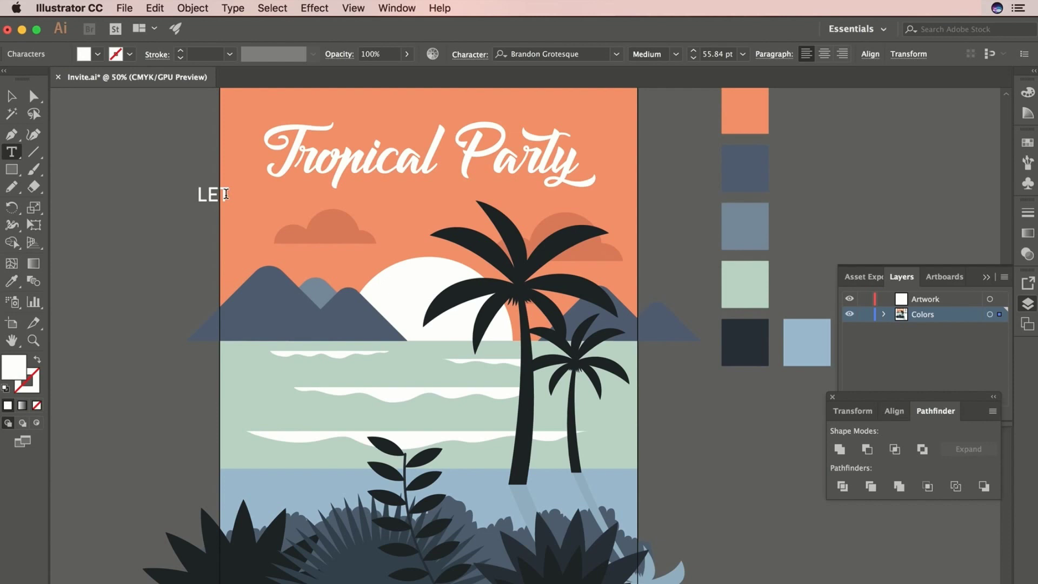
{"action": "type", "text": "T'S GET WEIRD"}
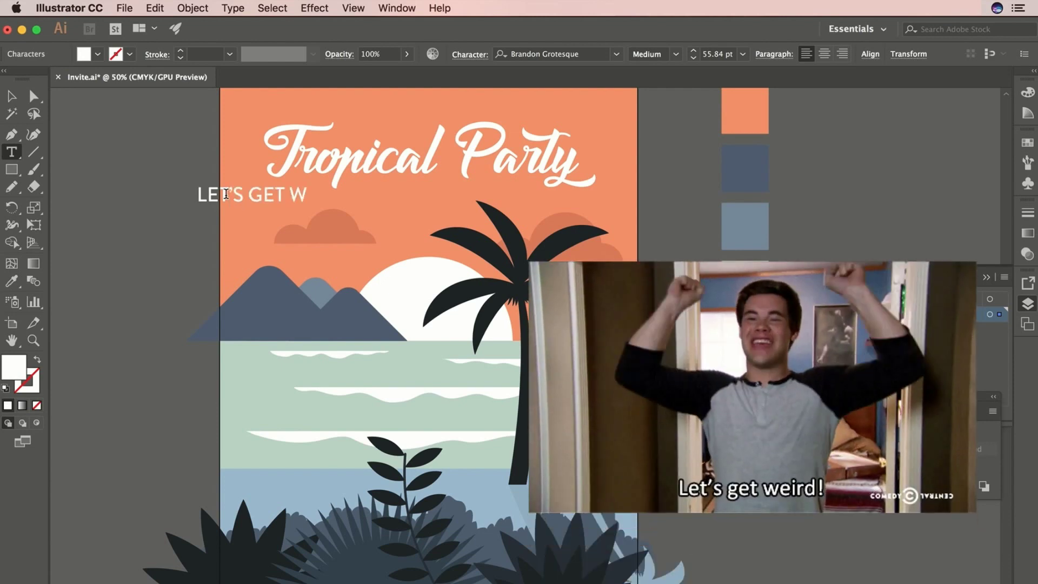
Step: Widen the letter spacing of the whole "LET'S GET WEIRD" line considerably
{"action": "triple_click", "coordinate": [280, 191]}
{"action": "key", "text": "alt+Right"}
{"action": "key", "text": "alt+Right"}
{"action": "key", "text": "alt+Right"}
{"action": "key", "text": "alt+Right"}
{"action": "key", "text": "alt+Right"}
{"action": "key", "text": "alt+Right"}
{"action": "key", "text": "alt+Right"}
{"action": "key", "text": "alt+Right"}
{"action": "key", "text": "alt+Right"}
{"action": "key", "text": "alt+Right"}
{"action": "key", "text": "alt+Right"}
{"action": "key", "text": "alt+Right"}
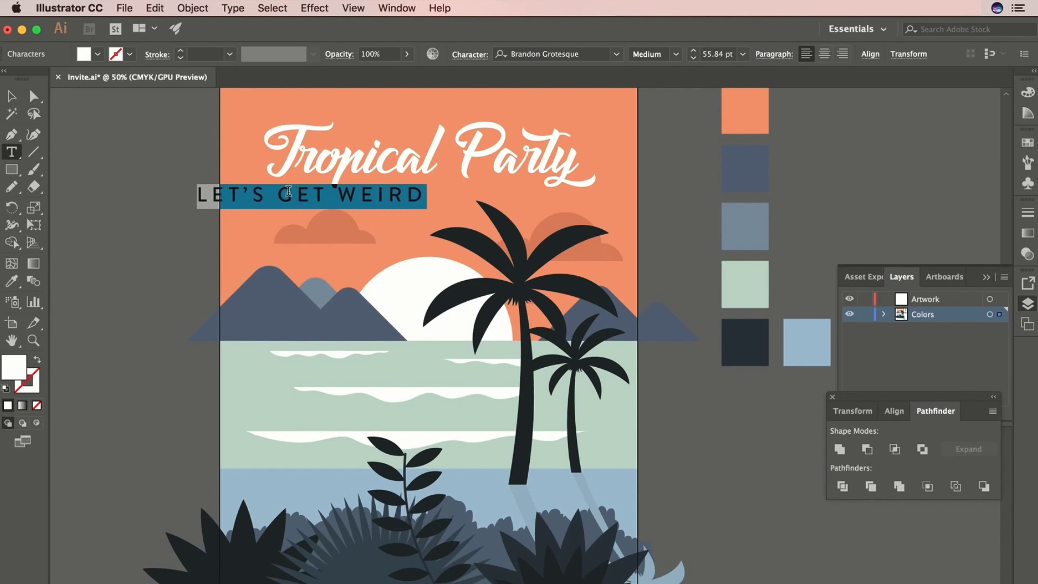
Step: Centre the "LET'S GET WEIRD" subtitle directly beneath the title and set its font style to Bold
{"action": "left_click", "coordinate": [12, 95]}
{"action": "left_click_drag", "start_coordinate": [343, 195], "coordinate": [463, 195]}
{"action": "left_click", "coordinate": [509, 162]}
{"action": "key", "text": "space"}
{"action": "left_click", "coordinate": [483, 194]}
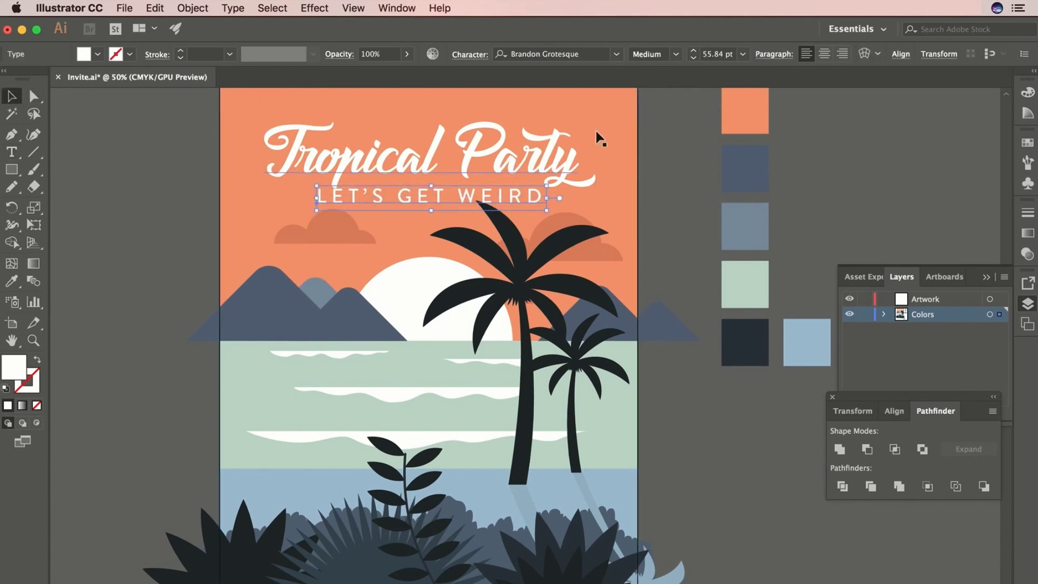
{"action": "left_click", "coordinate": [676, 54]}
{"action": "left_click", "coordinate": [674, 198]}
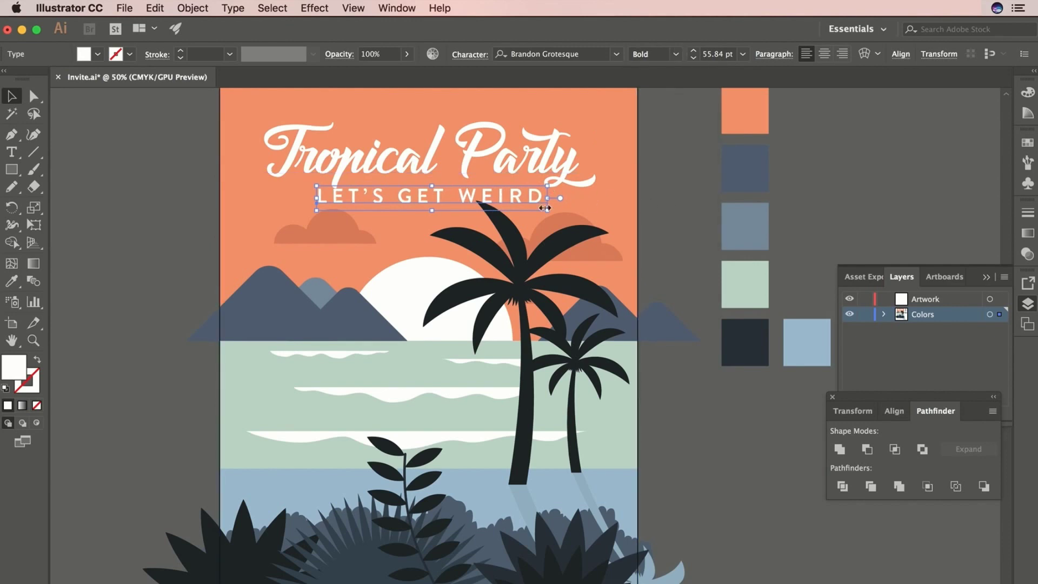
Step: Scale the palm tree group down slightly and reposition it so its fronds clear the subtitle
{"action": "left_click", "coordinate": [530, 248]}
{"action": "left_click_drag", "start_coordinate": [423, 200], "coordinate": [446, 216]}
{"action": "left_click_drag", "start_coordinate": [540, 336], "coordinate": [518, 323]}
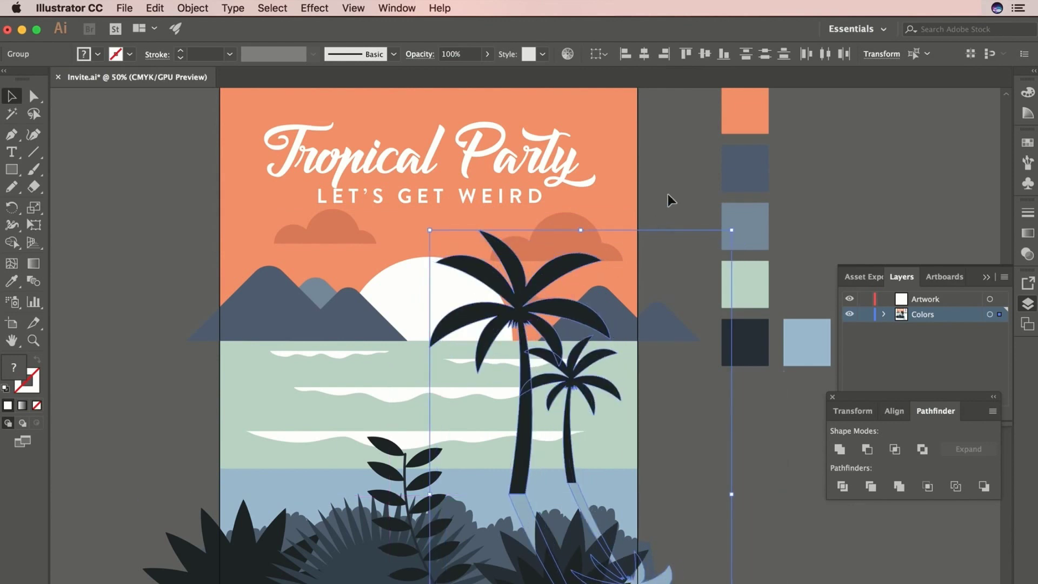
{"action": "left_click", "coordinate": [667, 194]}
Step: Shrink the subtitle to about 37 pt and adjust the title and subtitle spacing, keeping both centred on the artboard
{"action": "left_click_drag", "start_coordinate": [667, 193], "coordinate": [668, 244]}
{"action": "left_click", "coordinate": [555, 222]}
{"action": "left_click", "coordinate": [546, 252]}
{"action": "left_click_drag", "start_coordinate": [545, 256], "coordinate": [439, 137]}
{"action": "key", "text": "super+equal"}
{"action": "key", "text": "super+equal"}
{"action": "left_click_drag", "start_coordinate": [517, 261], "coordinate": [472, 90]}
{"action": "left_click", "coordinate": [527, 198]}
{"action": "key", "text": "super+minus"}
{"action": "left_click_drag", "start_coordinate": [535, 208], "coordinate": [535, 202]}
{"action": "left_click_drag", "start_coordinate": [474, 249], "coordinate": [471, 251]}
{"action": "left_click_drag", "start_coordinate": [548, 203], "coordinate": [551, 205]}
{"action": "left_click", "coordinate": [472, 248]}
{"action": "left_click", "coordinate": [88, 225]}
Step: Draw a horizontal line from the subtitle's left side out to the title's left edge, with a white 4 pt stroke
{"action": "left_click", "coordinate": [33, 152]}
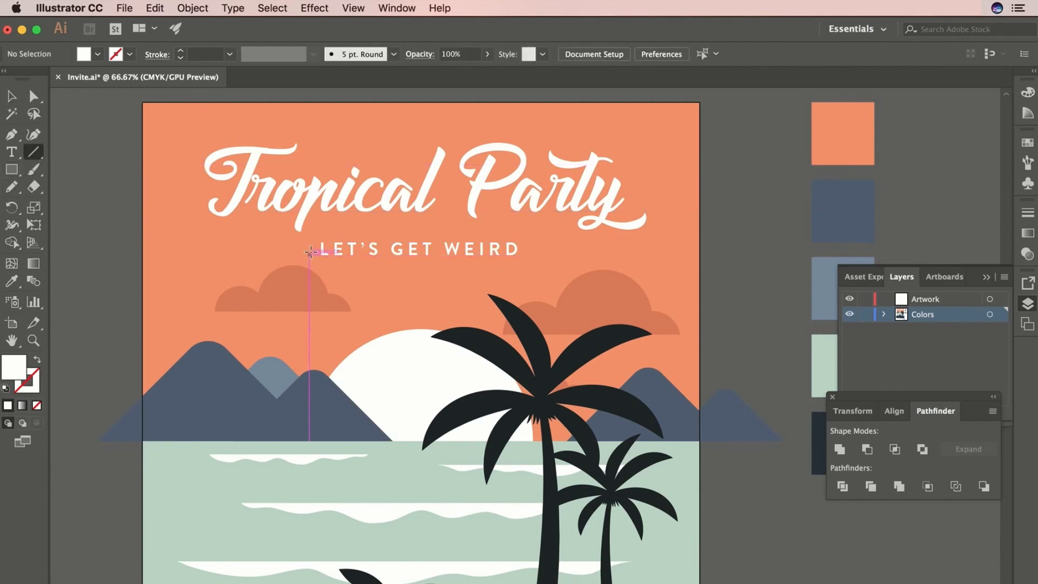
{"action": "left_click_drag", "start_coordinate": [309, 248], "coordinate": [205, 248]}
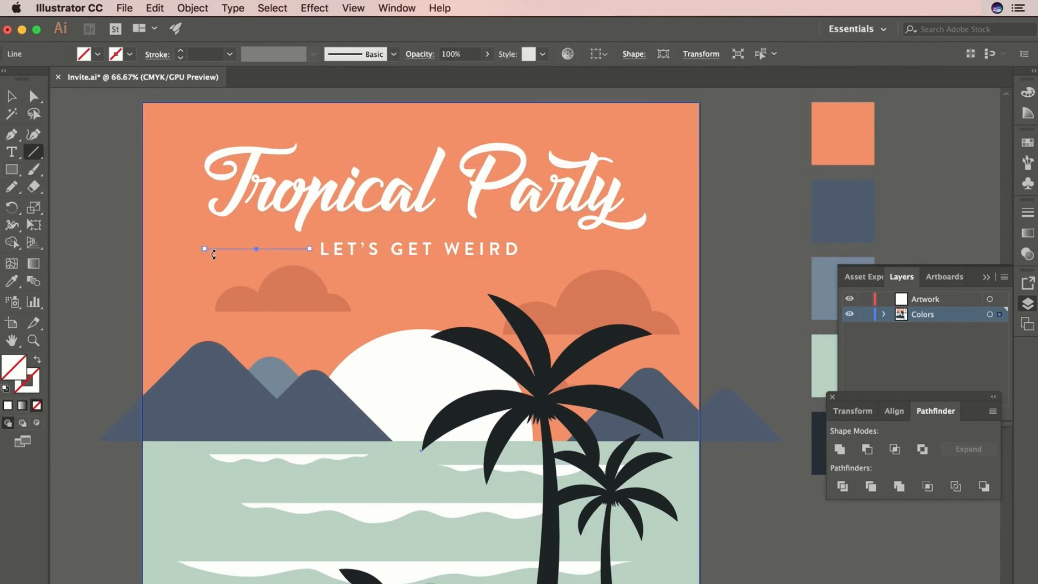
{"action": "left_click", "coordinate": [130, 54]}
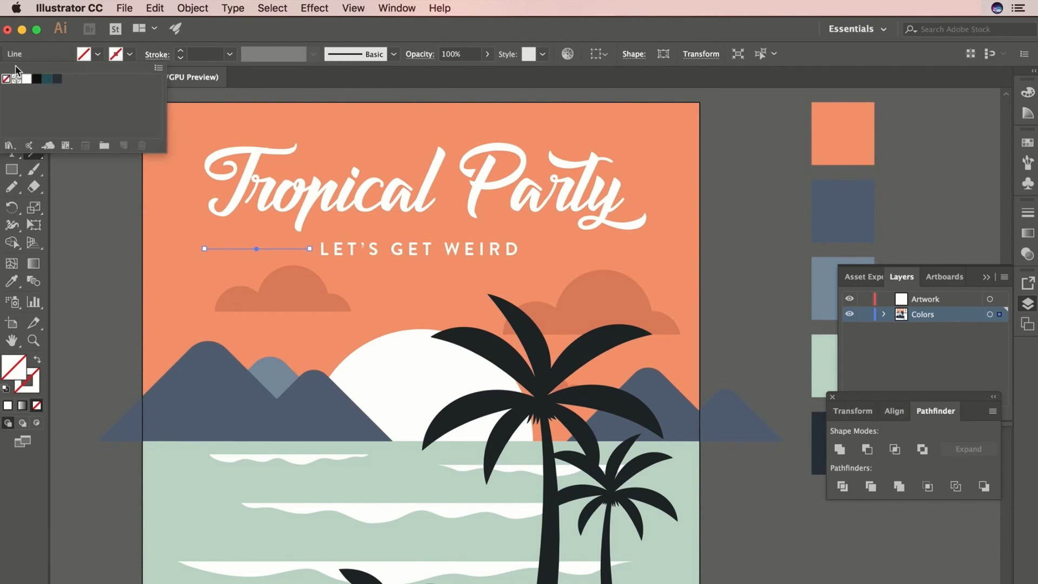
{"action": "left_click", "coordinate": [26, 79]}
{"action": "left_click", "coordinate": [181, 51]}
{"action": "left_click", "coordinate": [181, 51]}
{"action": "left_click", "coordinate": [181, 51]}
Step: Duplicate the white line to the subtitle's right side, leaving the same gap as on the left
{"action": "left_click", "coordinate": [11, 97]}
{"action": "left_click", "coordinate": [81, 142]}
{"action": "left_click_drag", "start_coordinate": [274, 247], "coordinate": [601, 260]}
{"action": "key", "text": "Left"}
{"action": "key", "text": "Left"}
{"action": "key", "text": "Left"}
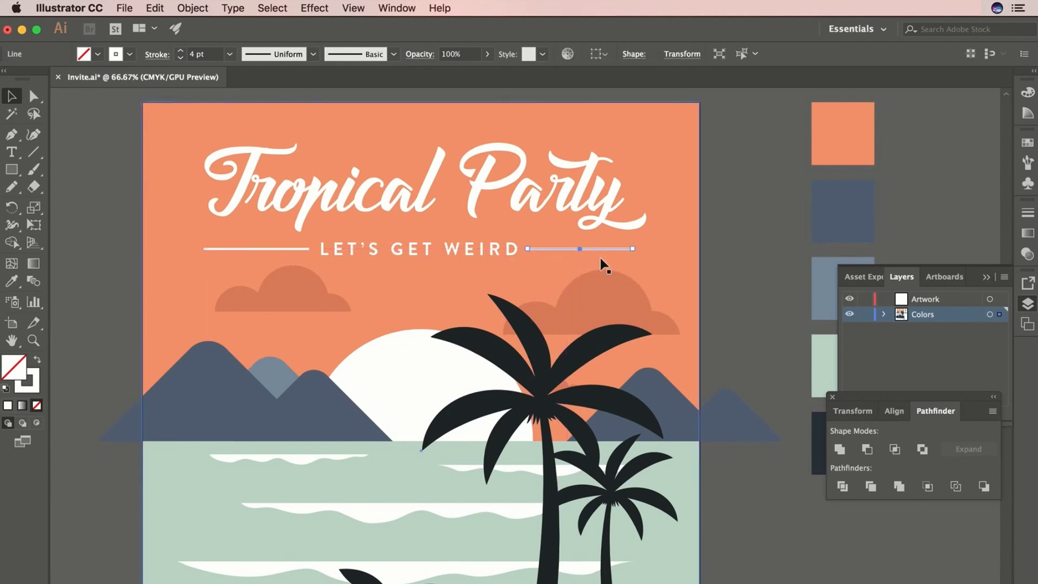
Step: Enlarge the title, subtitle and both lines together slightly, and nudge them up in the sky
{"action": "left_click", "coordinate": [577, 208]}
{"action": "left_click", "coordinate": [582, 248]}
{"action": "left_click", "coordinate": [497, 254]}
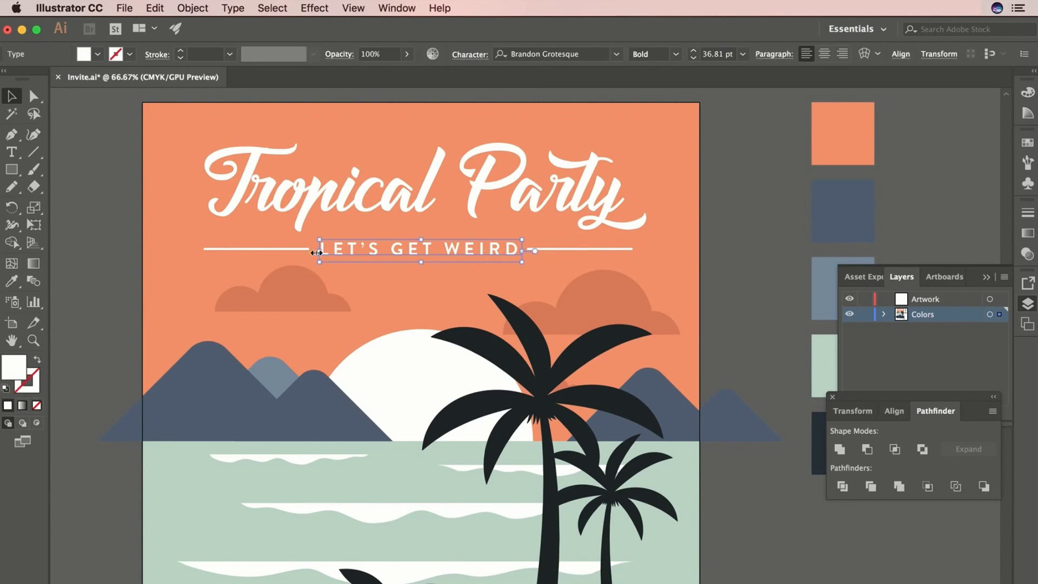
{"action": "left_click", "coordinate": [290, 249], "text": "shift"}
{"action": "left_click", "coordinate": [297, 209], "text": "shift"}
{"action": "left_click_drag", "start_coordinate": [652, 261], "coordinate": [659, 265]}
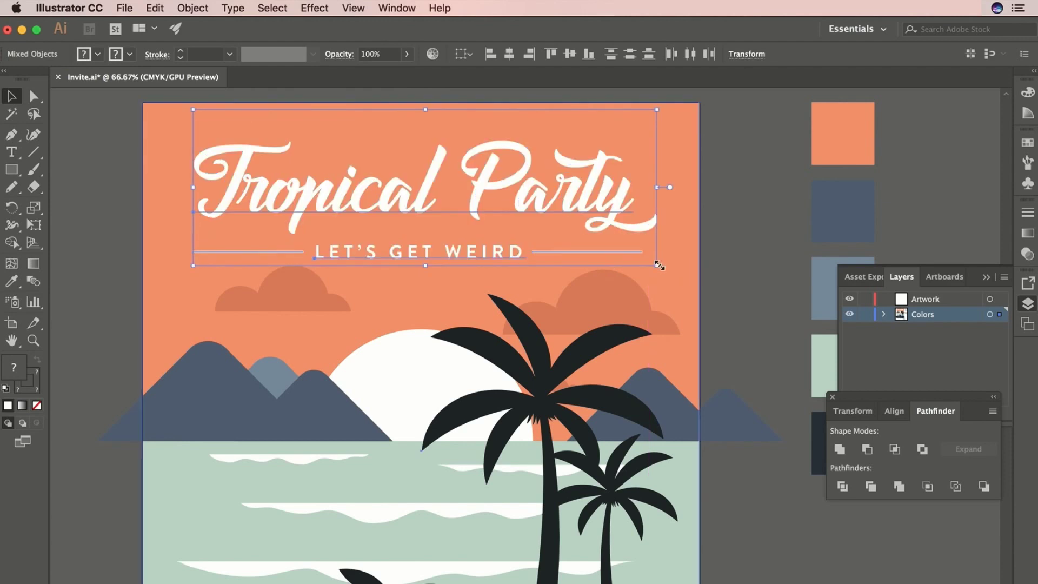
{"action": "key", "text": "Up"}
{"action": "key", "text": "Up"}
{"action": "key", "text": "Up"}
{"action": "key", "text": "Up"}
{"action": "key", "text": "Up"}
{"action": "left_click", "coordinate": [730, 281]}
{"action": "key", "text": "ctrl+minus"}
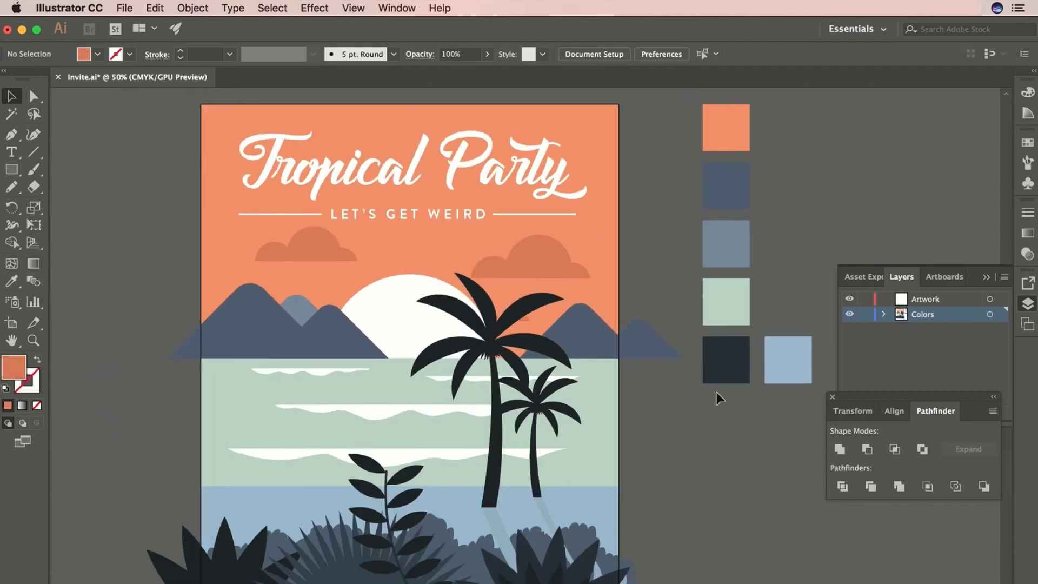